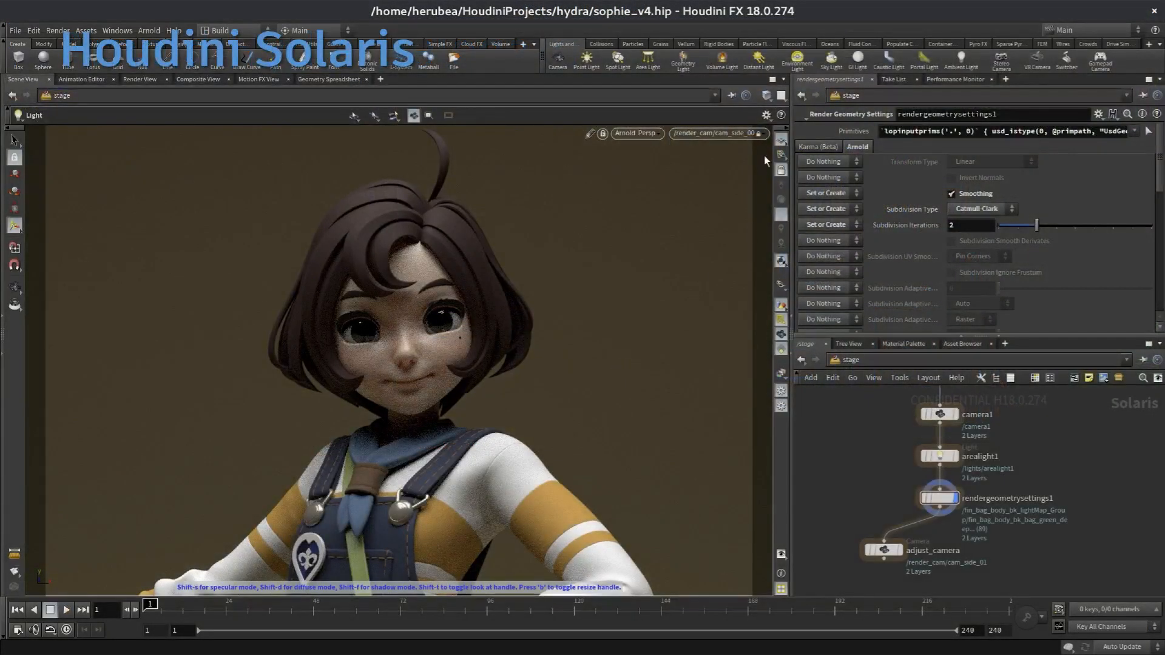
# Step: Look through /camera1 in the Houdini Solaris scene view
pyautogui.click(741, 136)
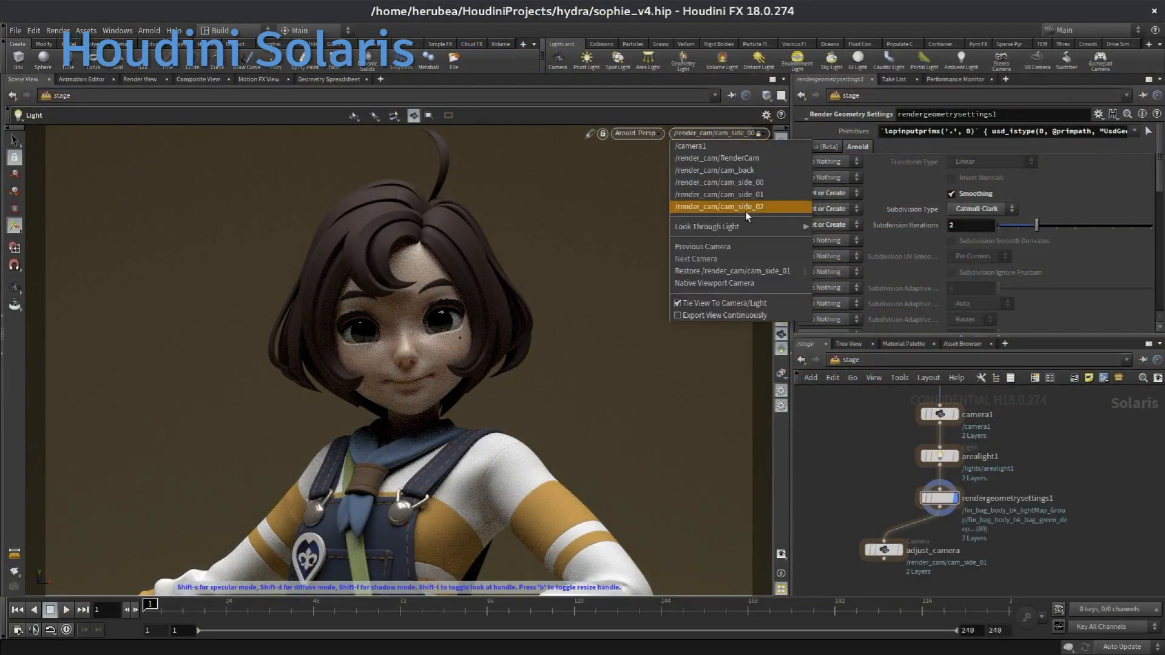
pyautogui.click(750, 147)
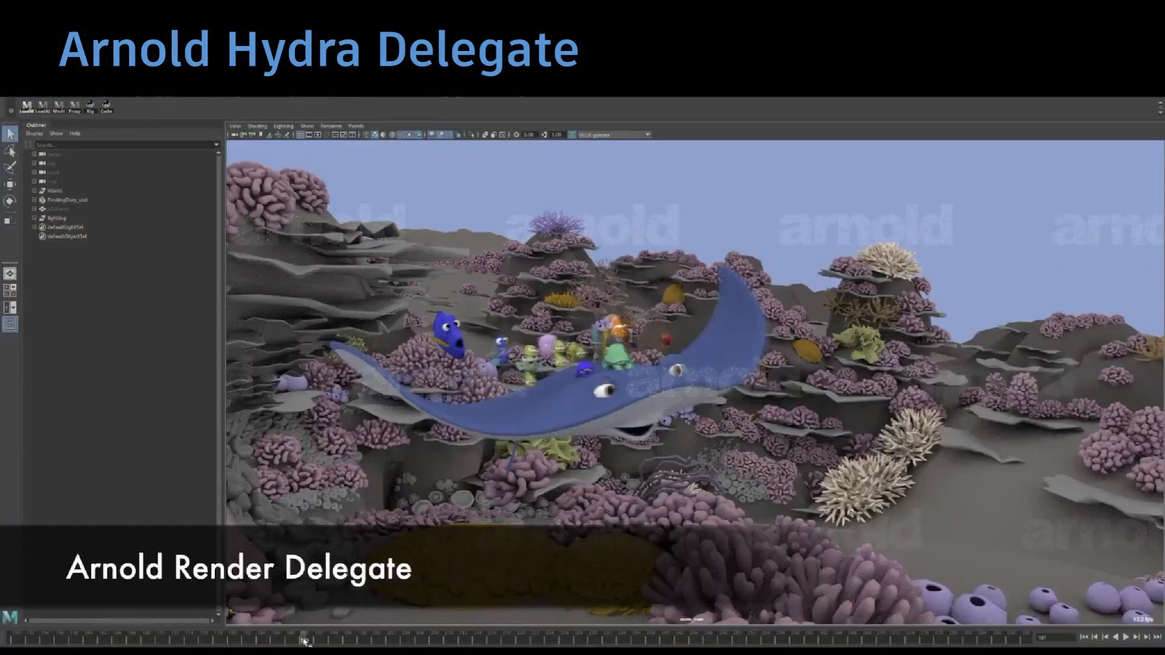
# Step: Scrub through the coral reef animation on the Maya timeline to preview several frames in the Arnold-rendered viewport
pyautogui.click(304, 638)
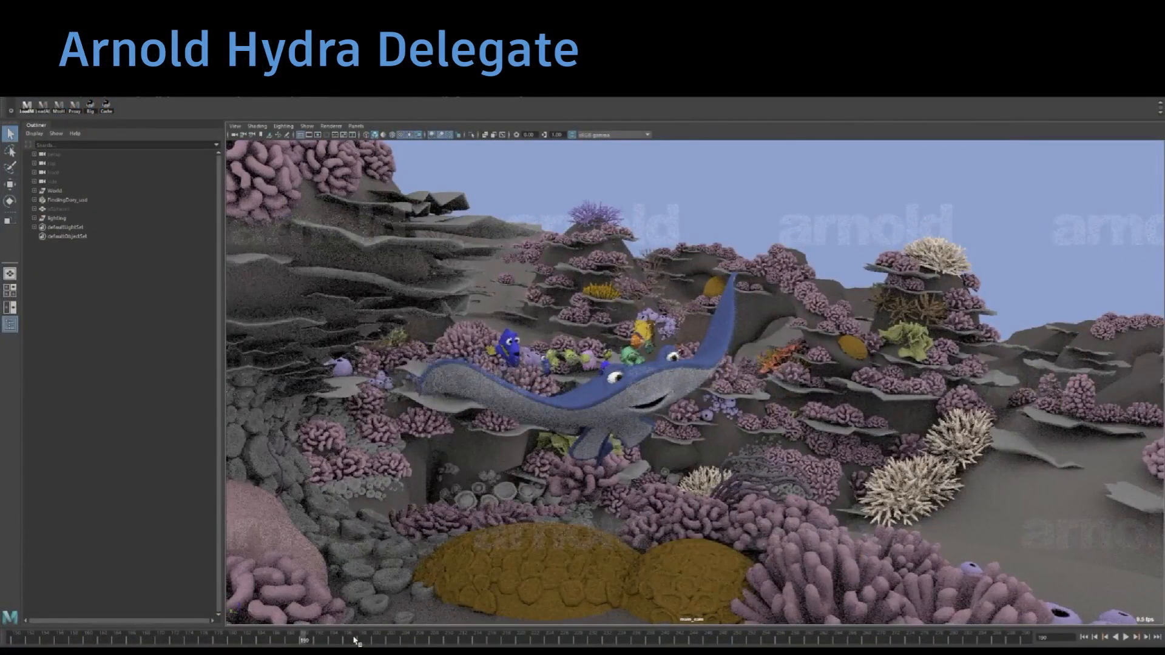
pyautogui.click(390, 639)
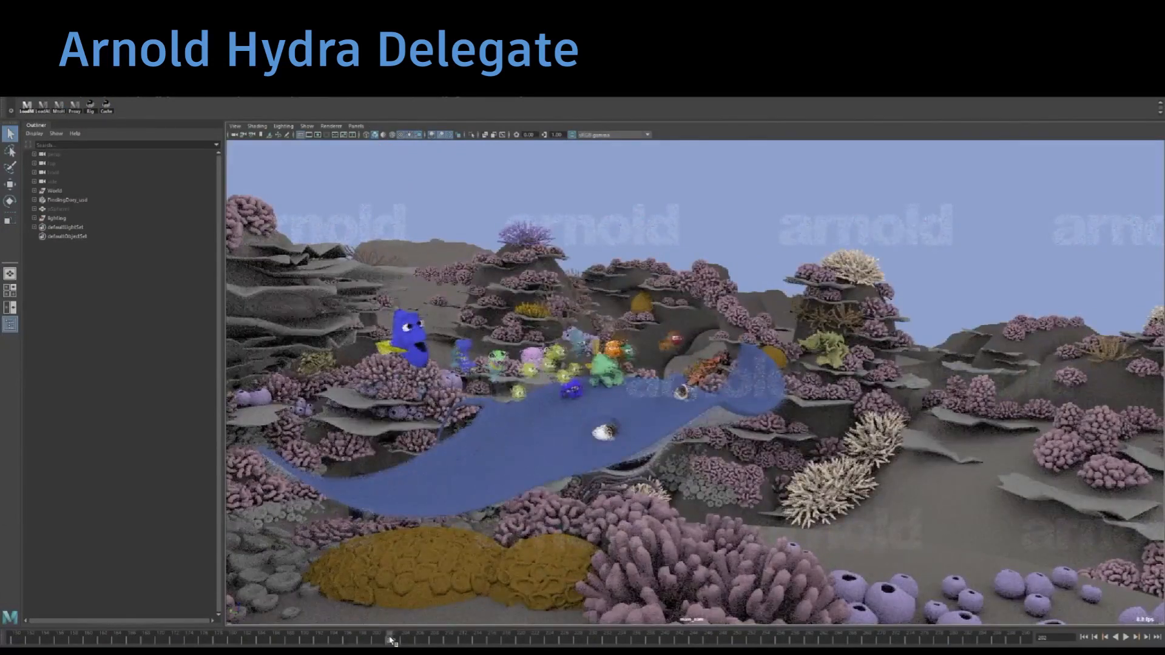
pyautogui.click(526, 588)
pyautogui.press('w')
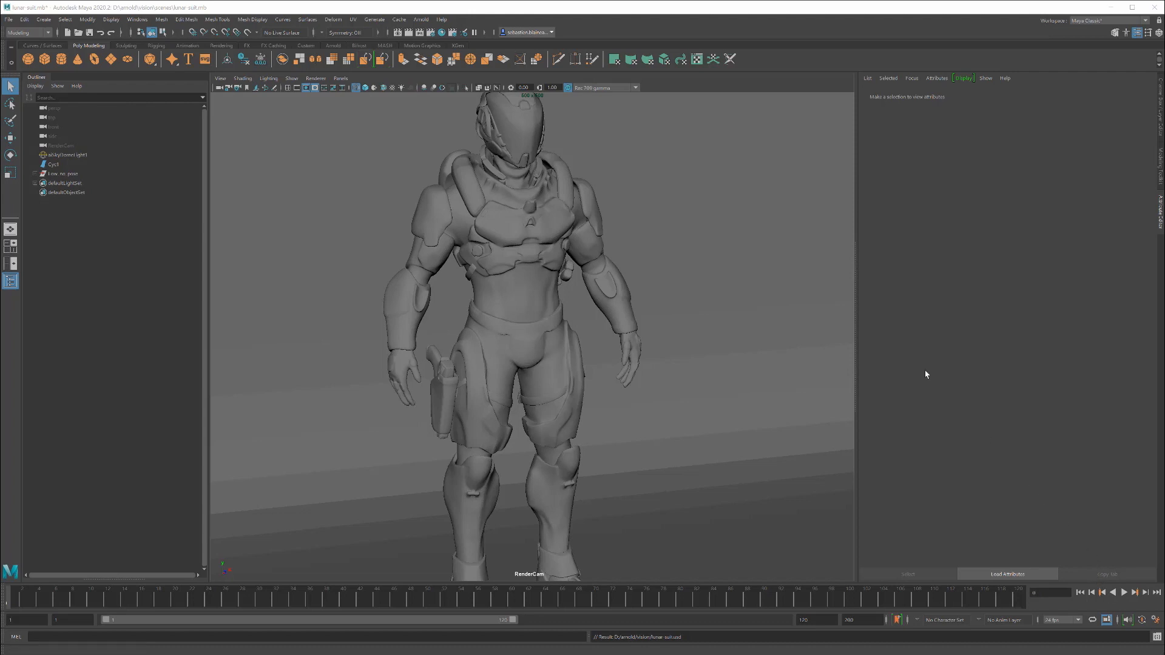
# Step: Render the lunar suit in the Maya viewport with Arnold, close its options window, and select the torso and the forearm meshes
pyautogui.click(510, 297)
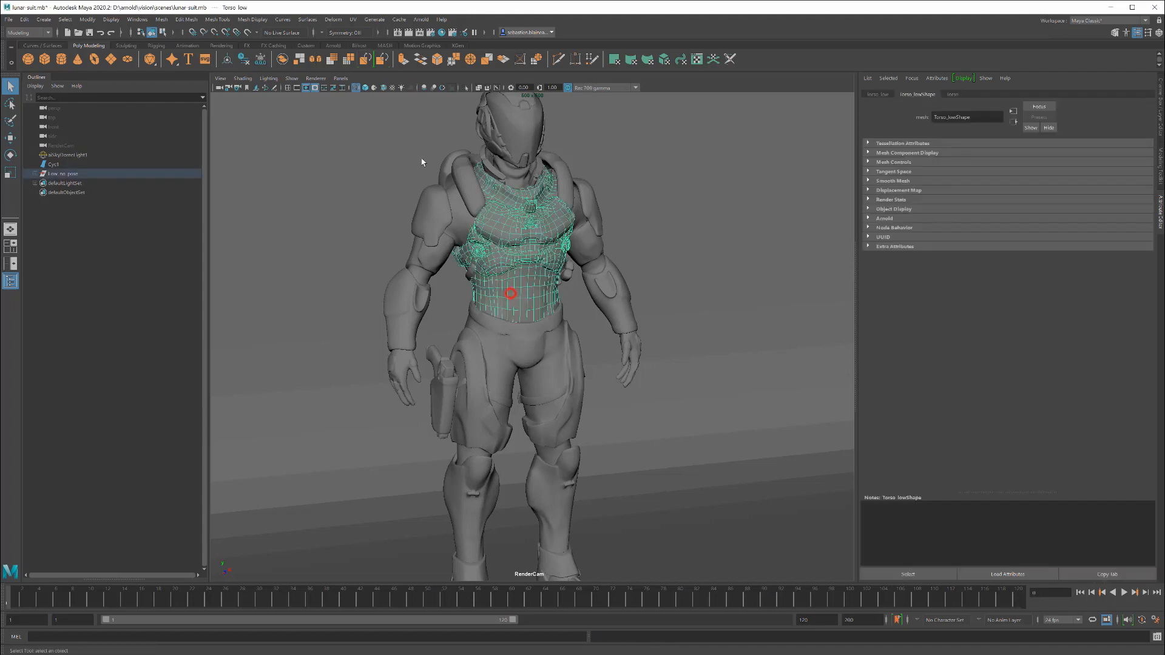
pyautogui.click(315, 79)
pyautogui.click(320, 104)
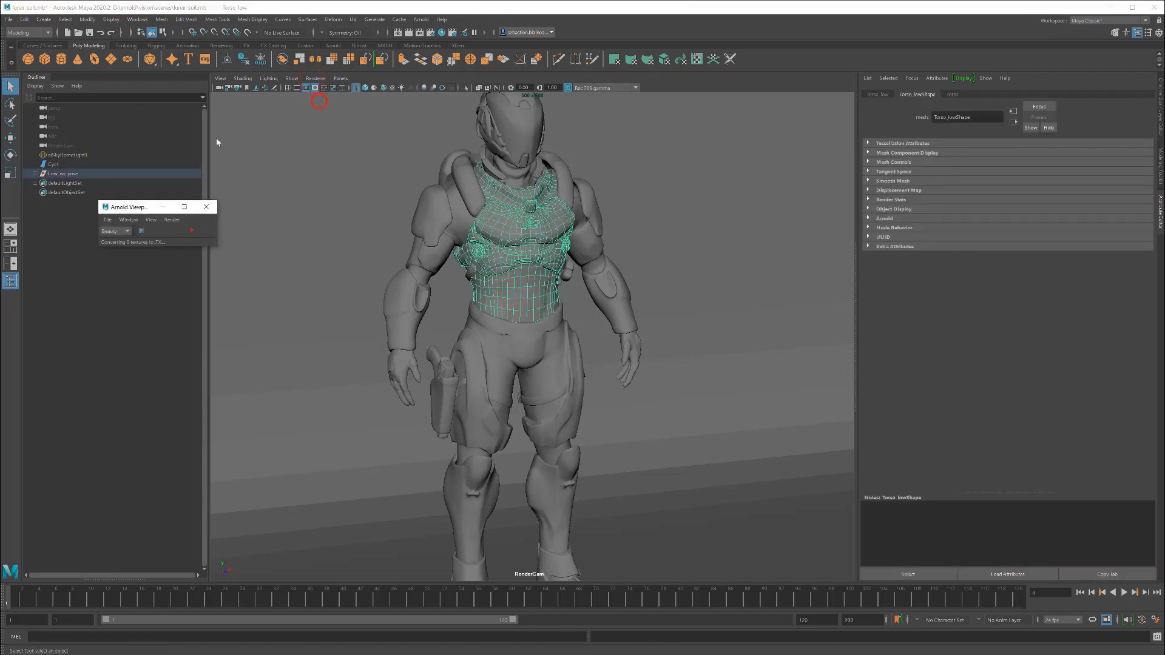
pyautogui.click(193, 227)
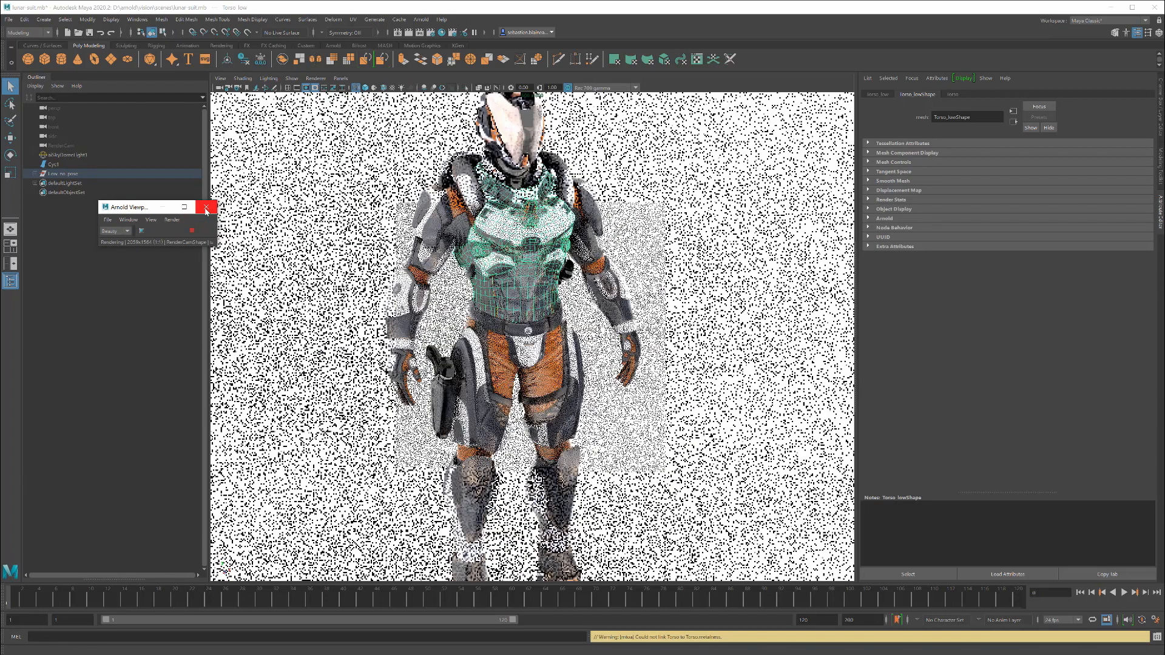
pyautogui.click(206, 208)
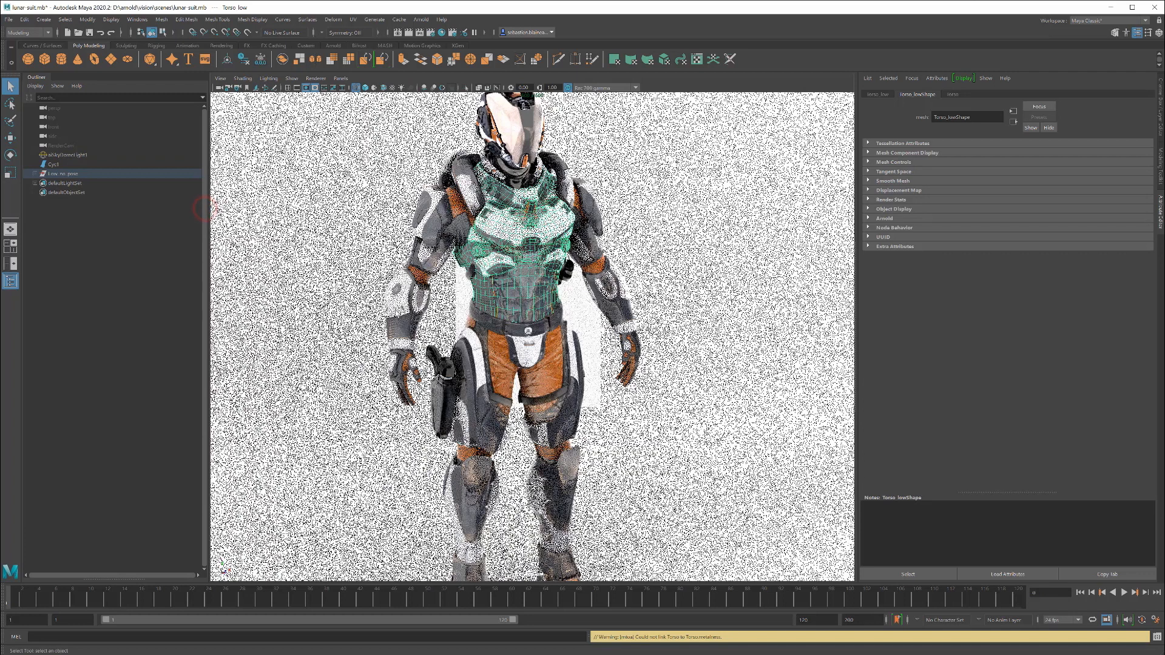
pyautogui.click(395, 312)
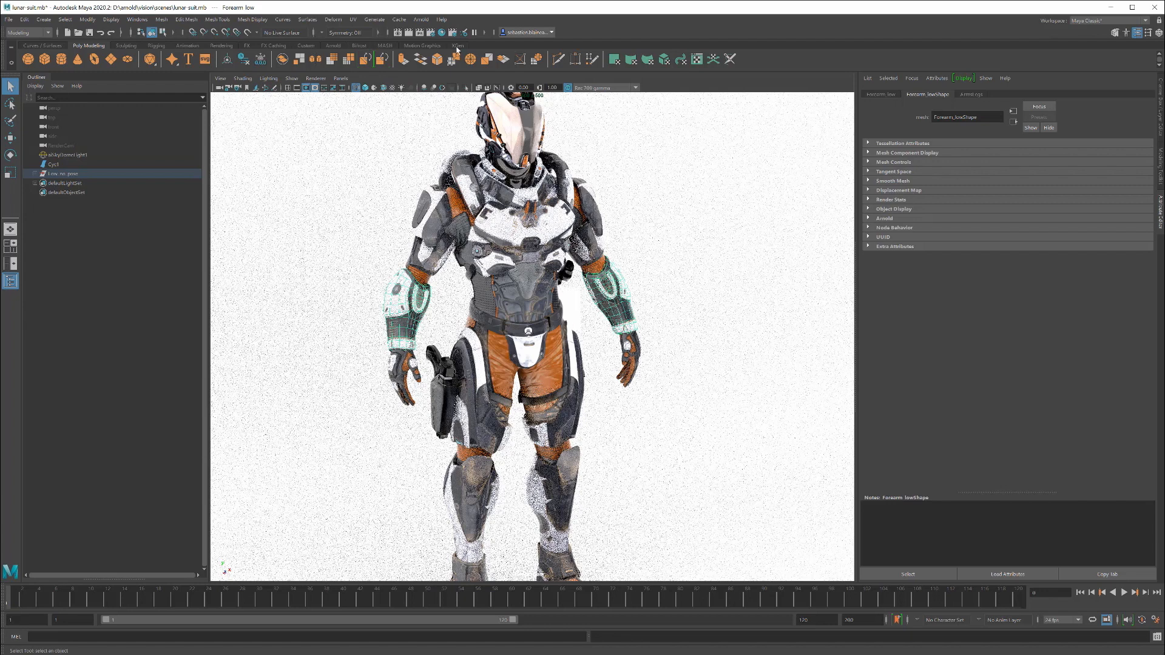
# Step: Export the whole scene to USD through Arnold Scene Export as lunar-suit.usd, replacing the existing file
pyautogui.click(421, 20)
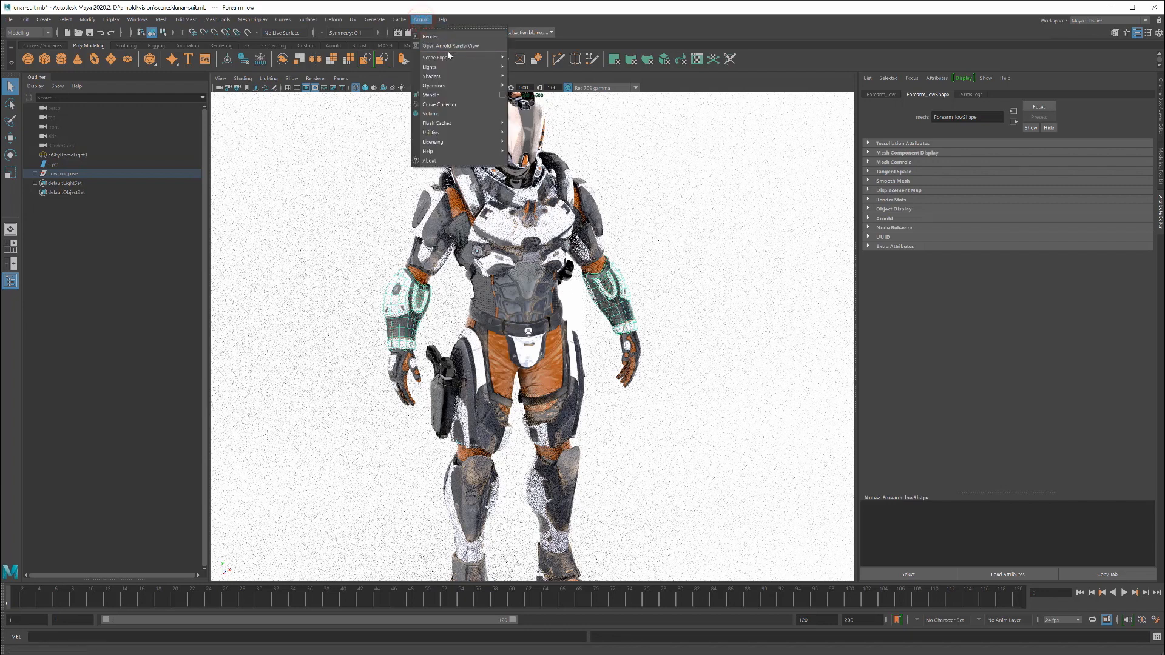
pyautogui.moveTo(452, 60)
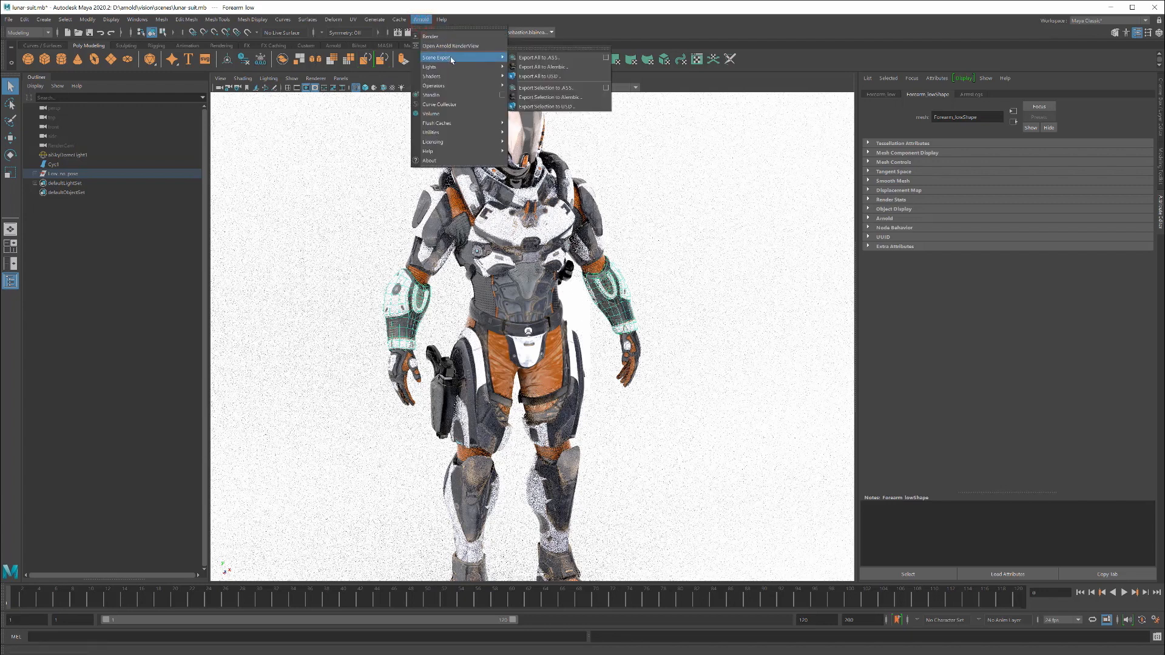
pyautogui.click(550, 77)
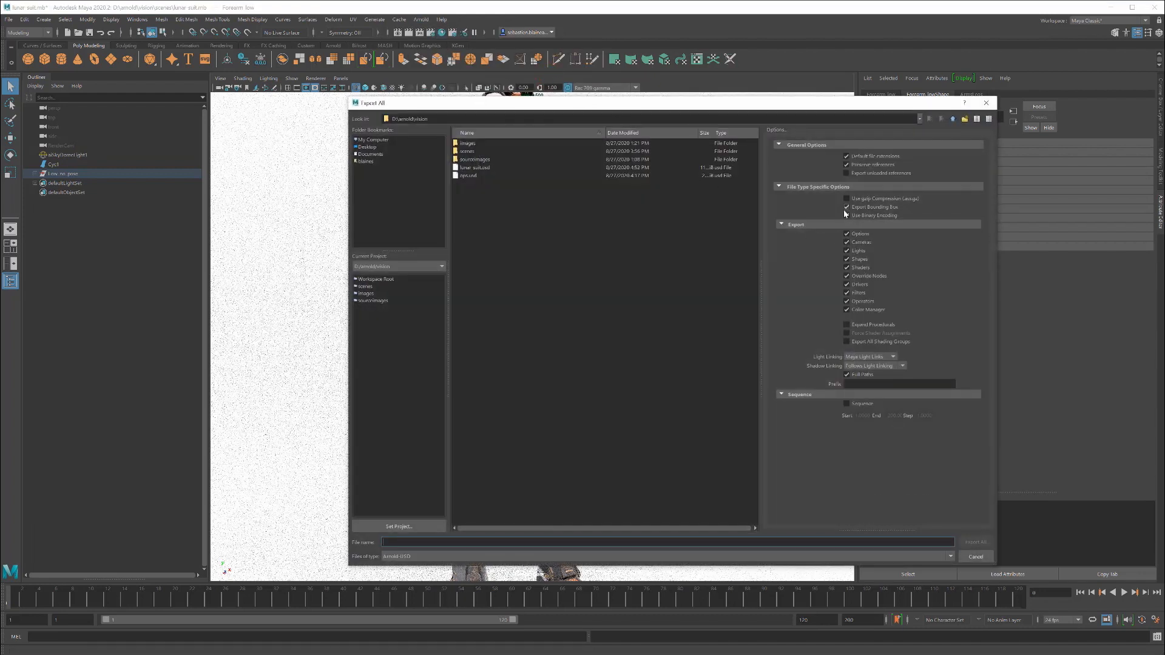
pyautogui.click(475, 167)
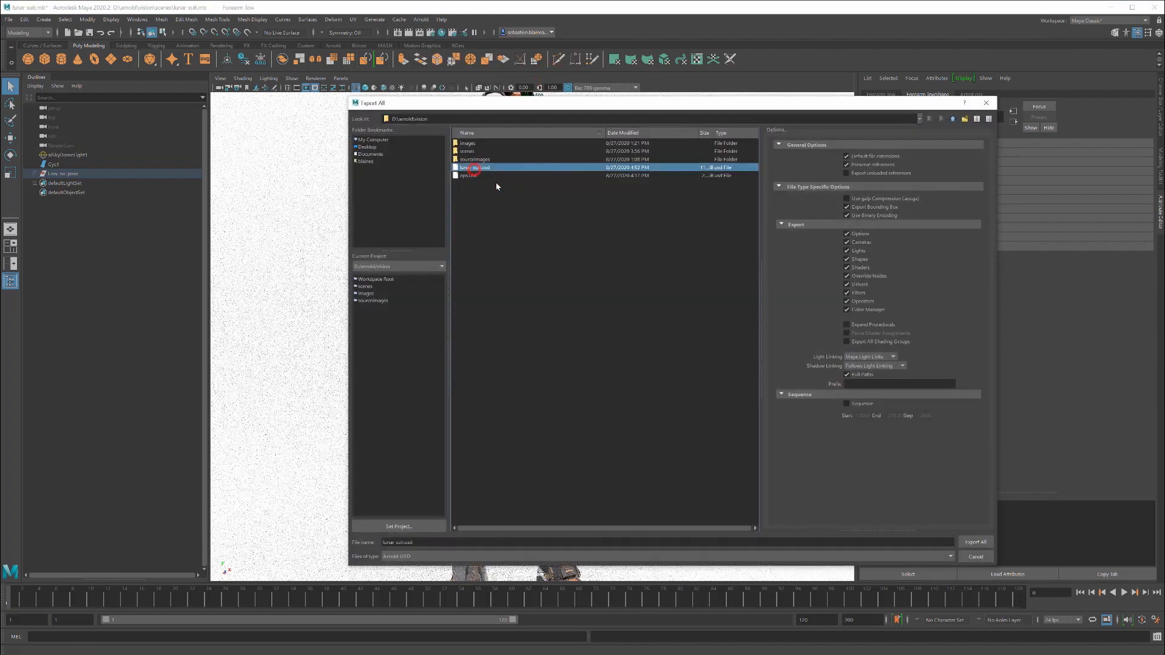
pyautogui.click(982, 539)
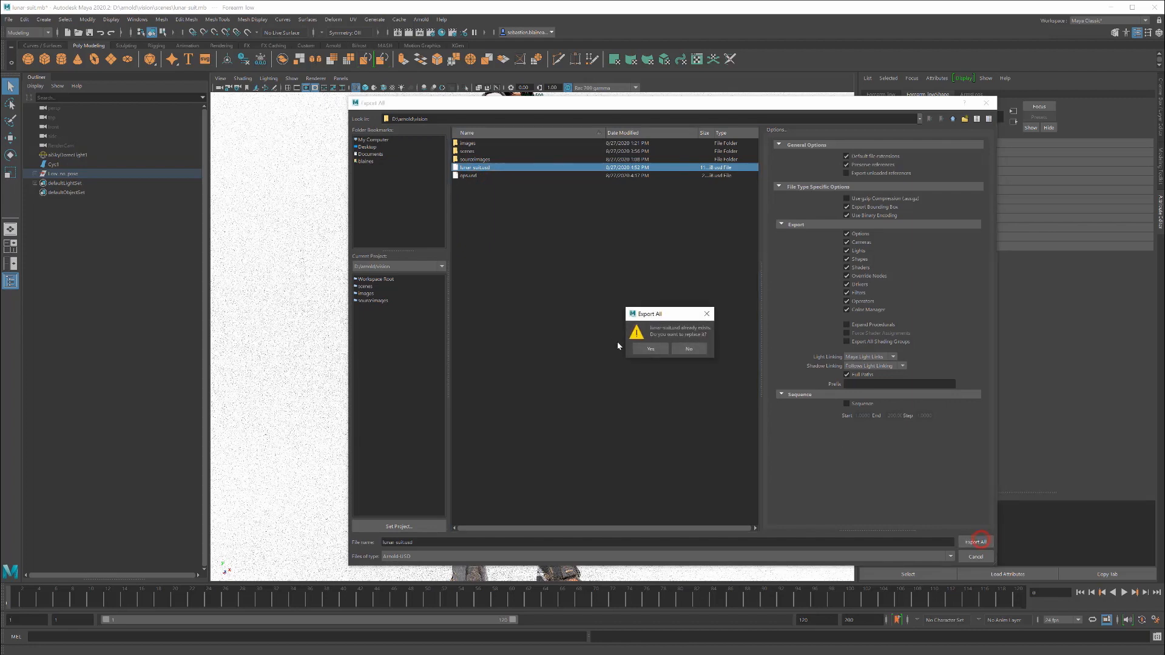
pyautogui.click(650, 350)
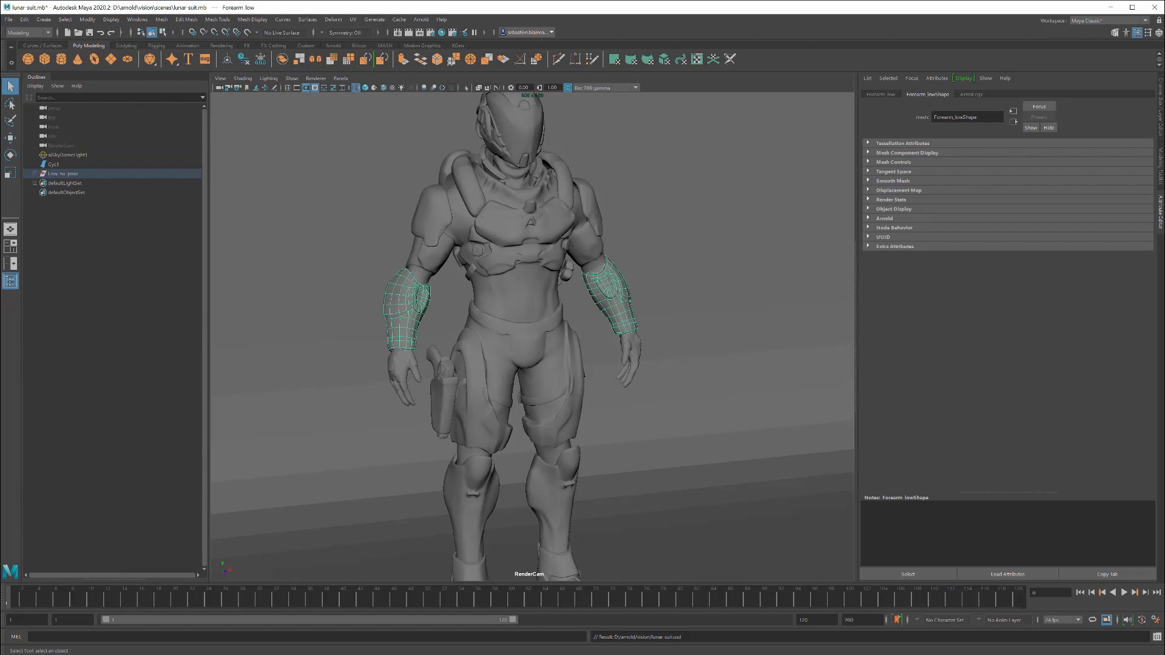
# Step: Switch to the Command Prompt and list the contents of D:\arnold\vision with dir
pyautogui.click(112, 625)
pyautogui.moveTo(690, 345); pyautogui.dragTo(676, 276)
pyautogui.click(721, 377)
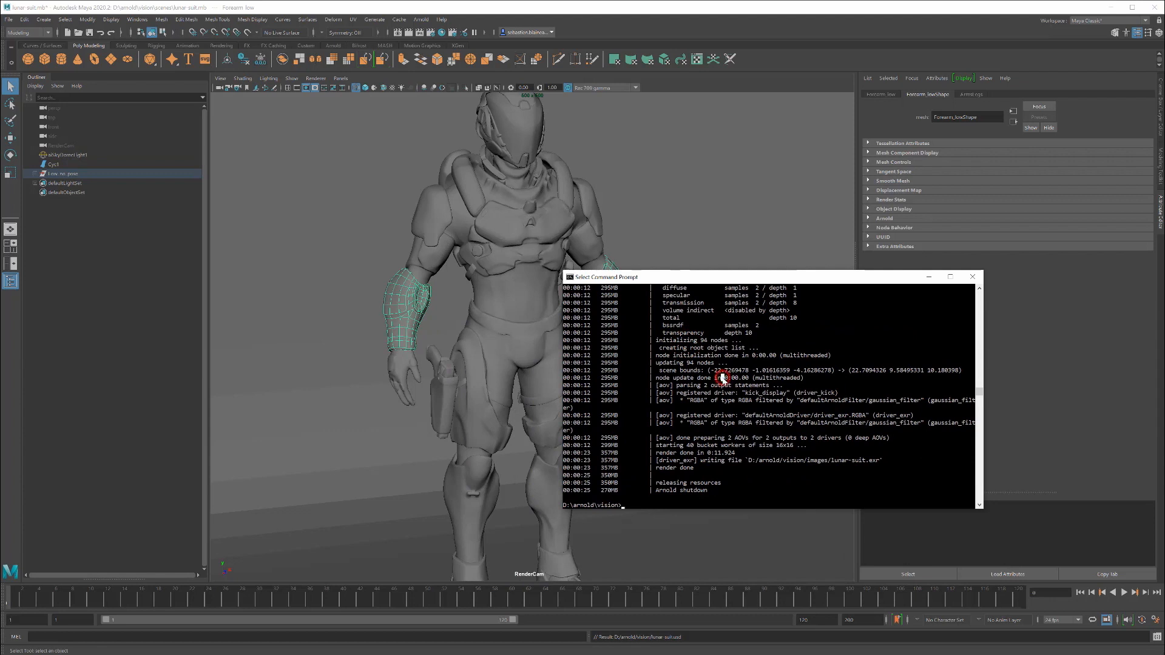
pyautogui.write('dir')
pyautogui.press('Return')
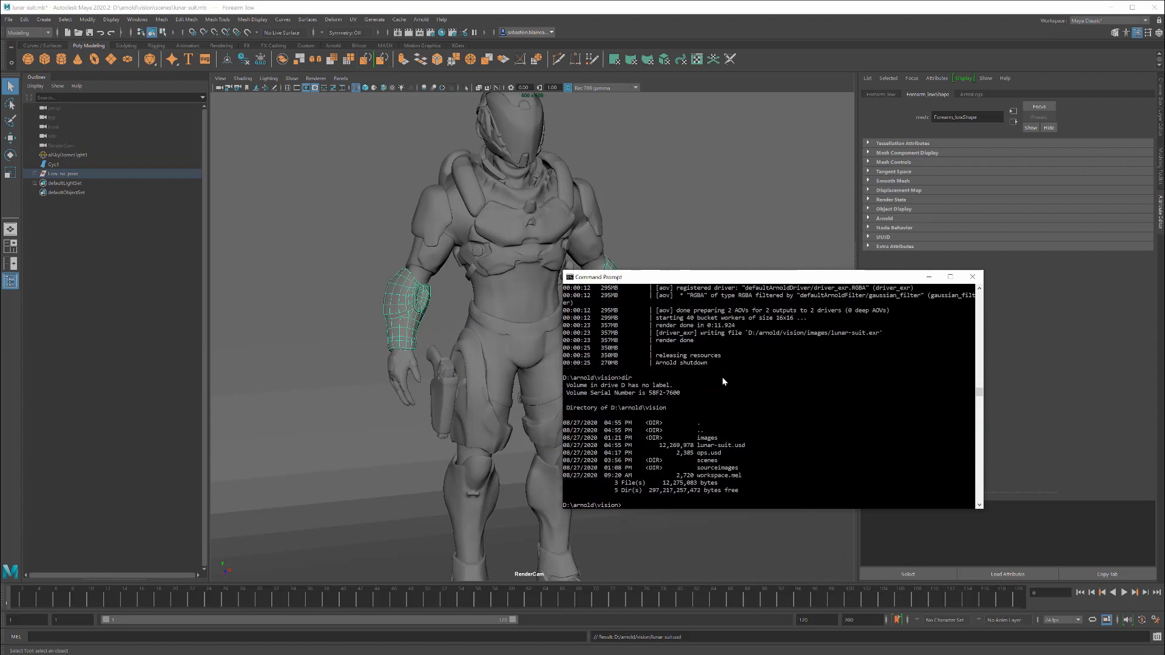
# Step: Render the exported file with the command "kick lunar-suit.usd" and close the render window after viewing the image
pyautogui.write('kick lunar-suit.usd')
pyautogui.press('Return')
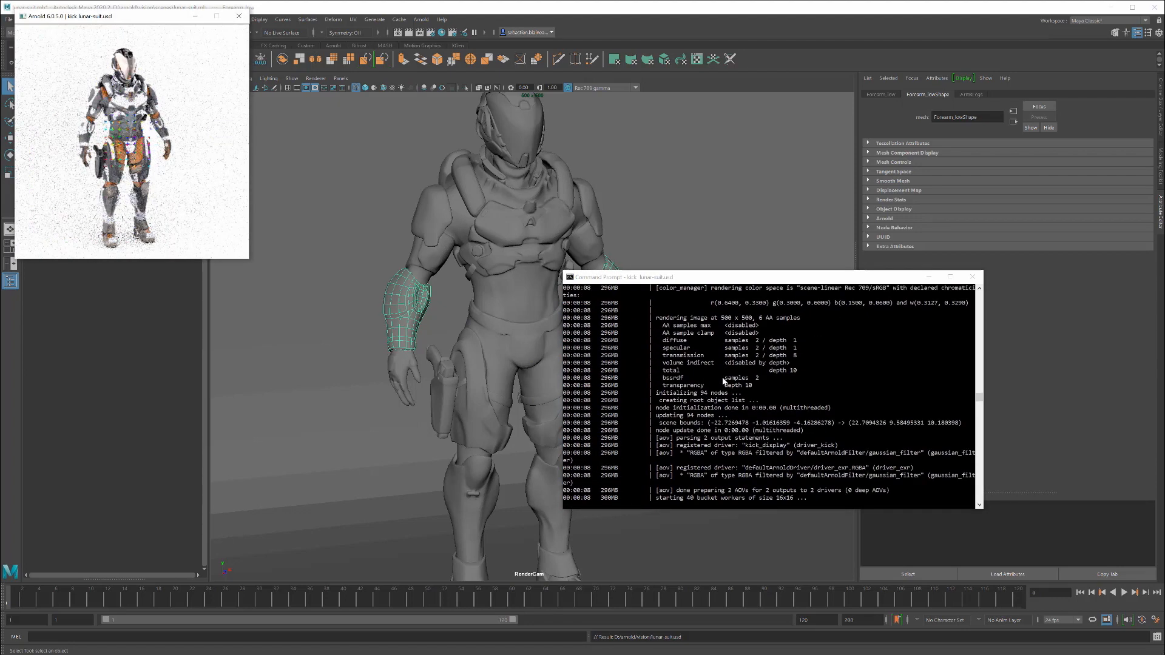
pyautogui.moveTo(162, 22); pyautogui.dragTo(322, 131)
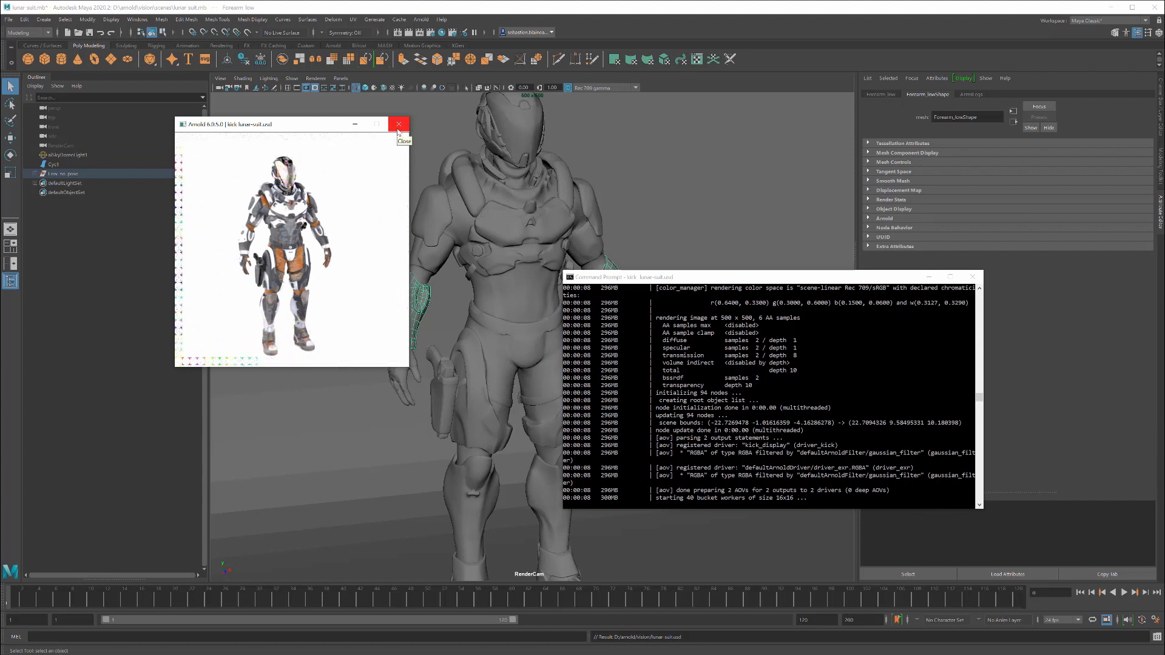
pyautogui.click(398, 126)
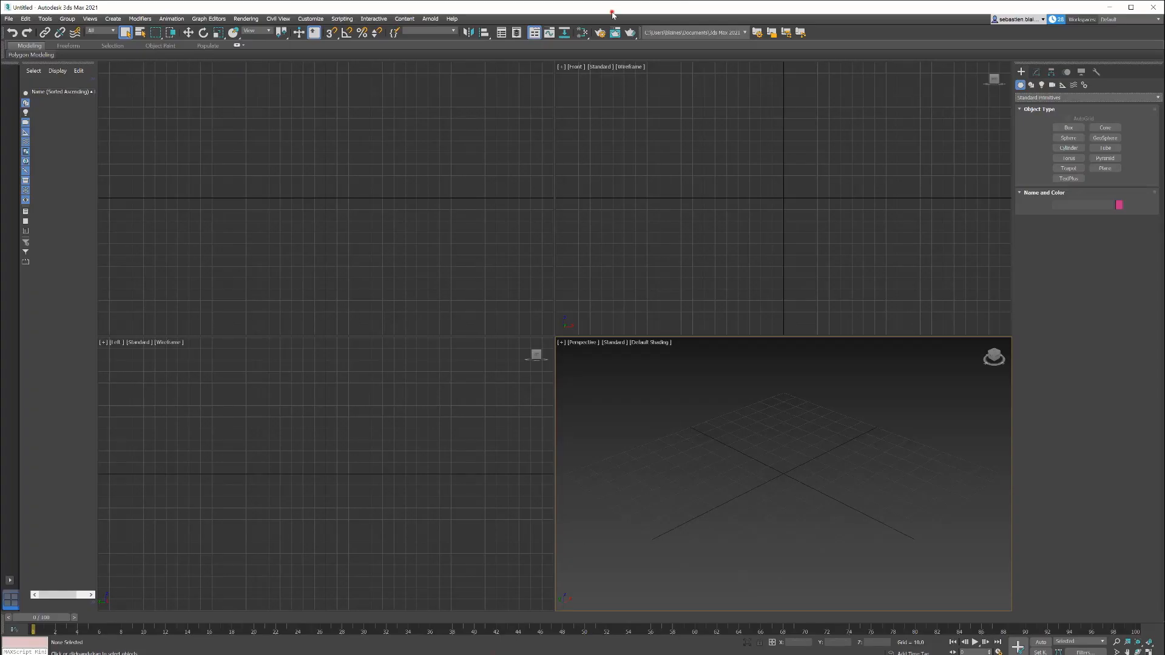
# Step: In 3ds Max, start an Arnold USD object and set its path to D:\arnold\vision\lunar-suit.usd
pyautogui.click(1033, 98)
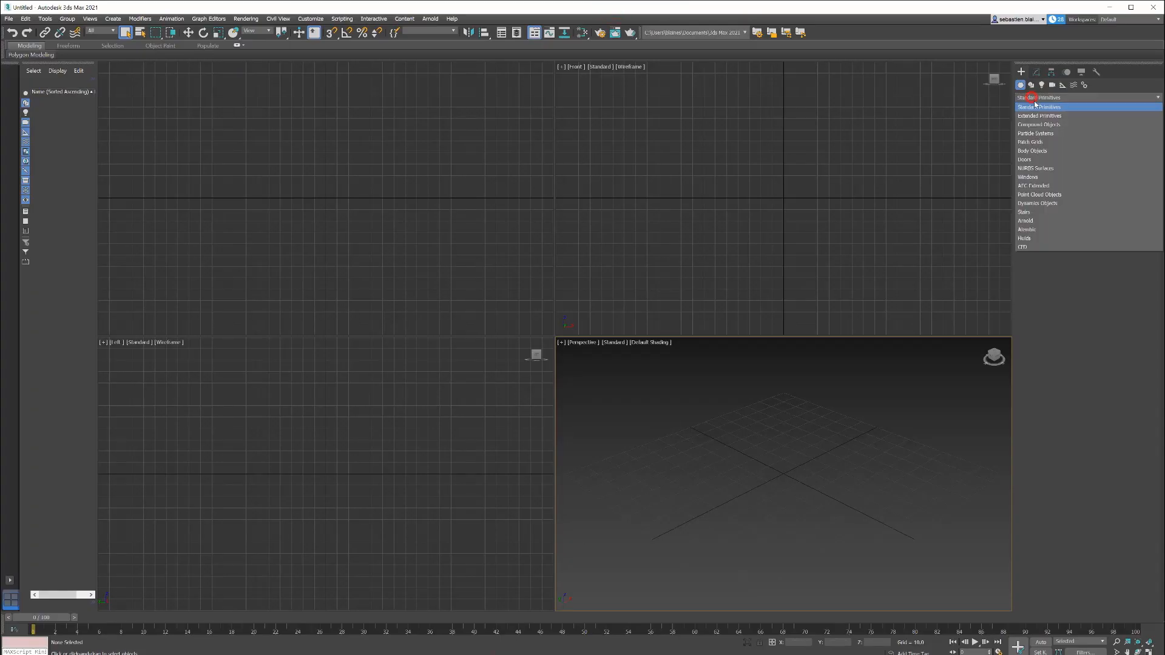
pyautogui.click(1032, 222)
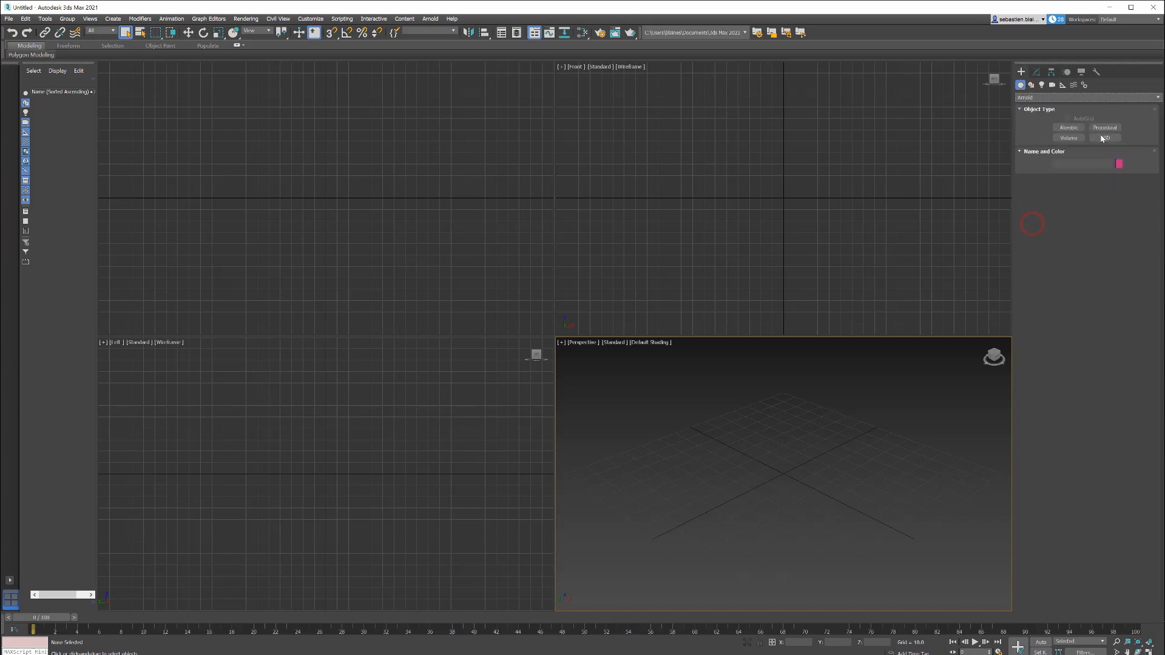
pyautogui.click(1102, 138)
pyautogui.click(1061, 198)
pyautogui.write('D:\\arnold\\vision\\lunar suit.usd')
pyautogui.click(1035, 235)
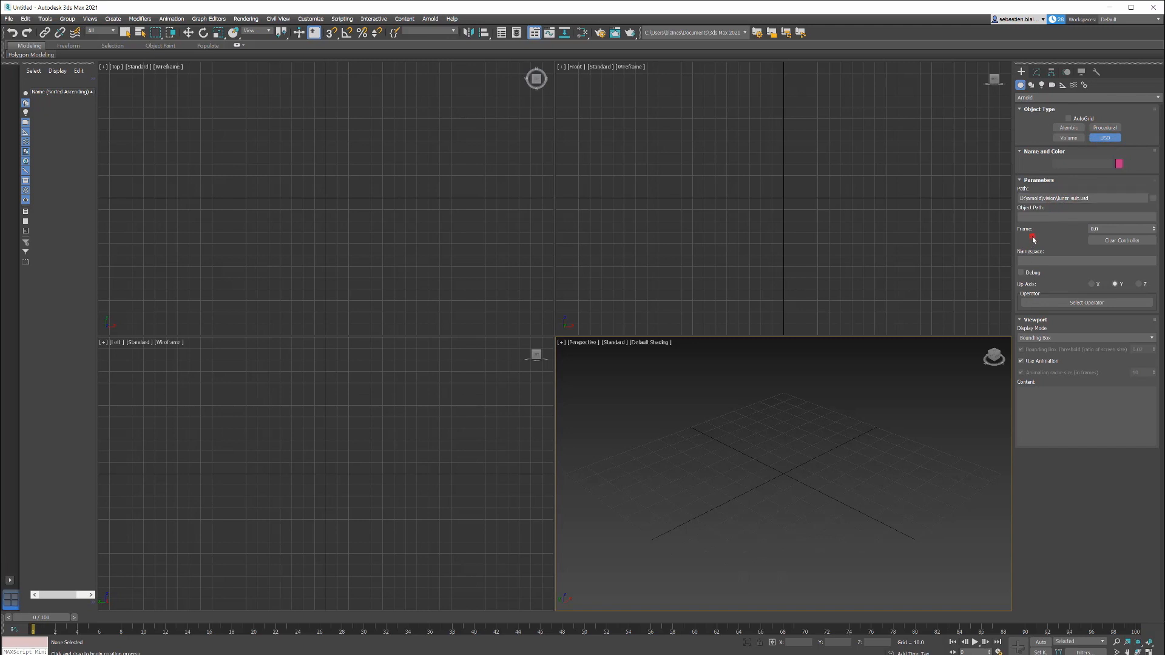
# Step: Set the USD object's viewport display mode to Shape and place it in the Perspective view
pyautogui.click(1042, 338)
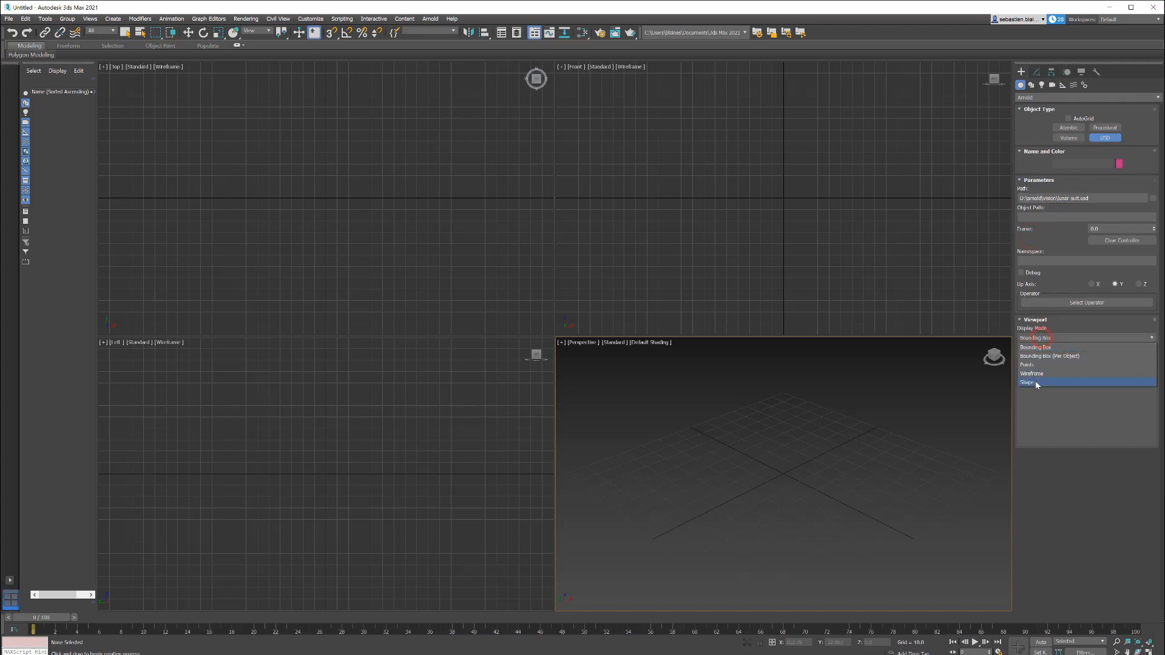
pyautogui.click(1035, 380)
pyautogui.click(756, 513)
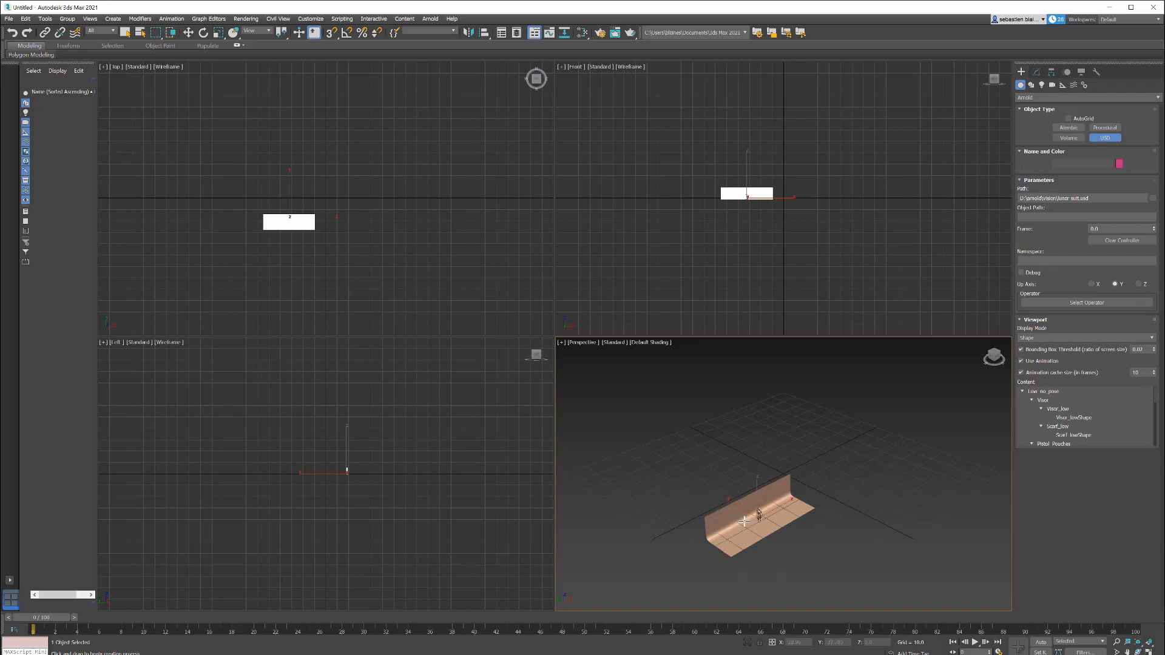
# Step: Render the USD lunar suit from the Perspective view in the Arnold RenderView and examine it up close
pyautogui.scroll(5, 744, 520)
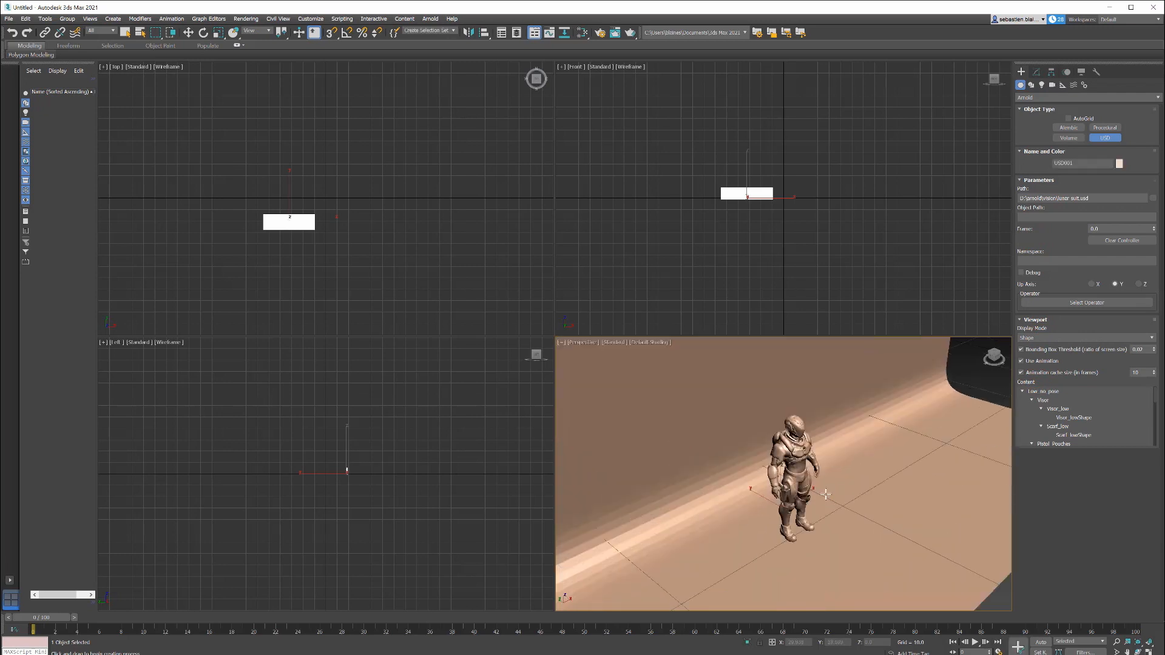
pyautogui.keyDown('alt'); pyautogui.moveTo(817, 492); pyautogui.dragTo(804, 490, button='middle'); pyautogui.keyUp('alt')
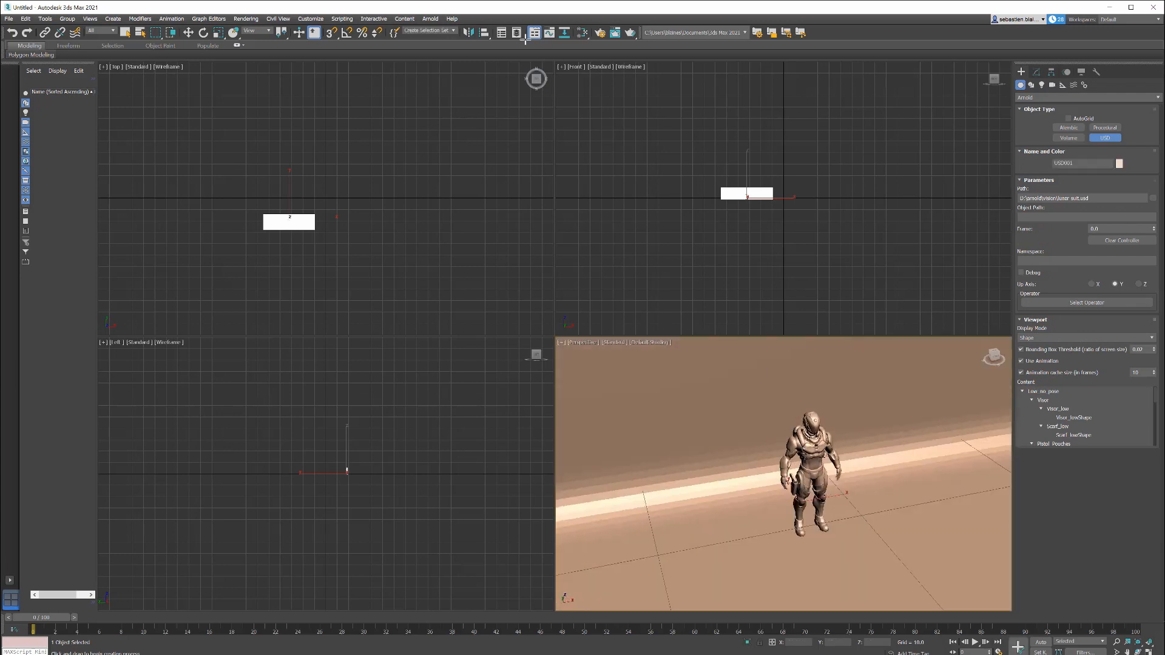
pyautogui.click(433, 19)
pyautogui.click(449, 35)
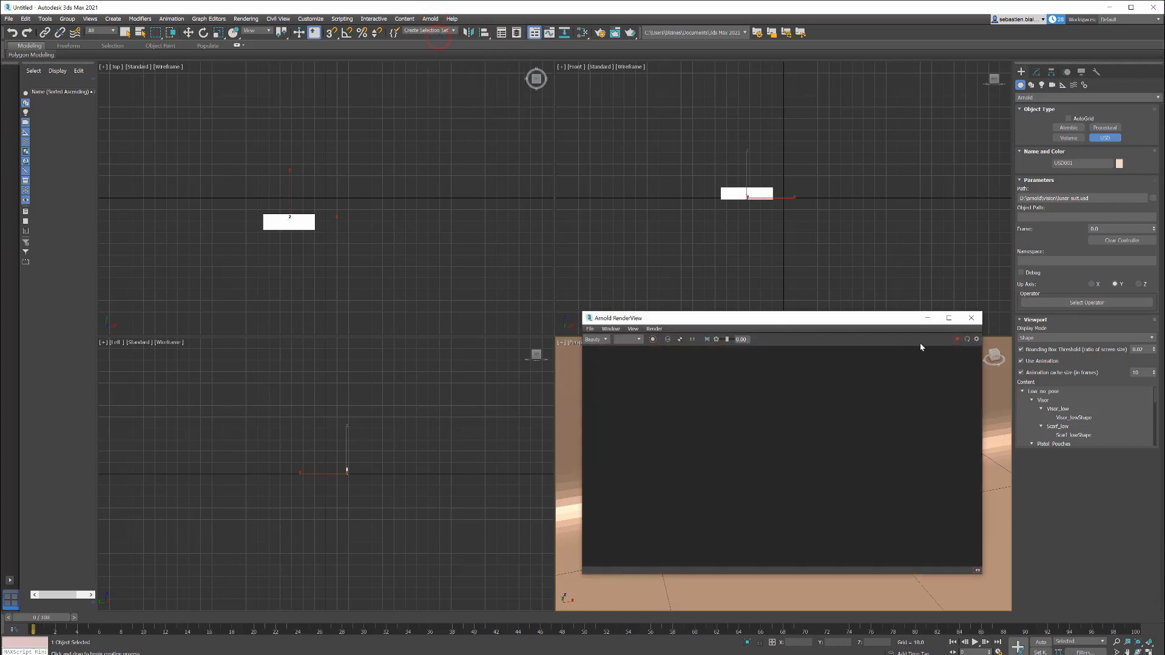
pyautogui.click(957, 339)
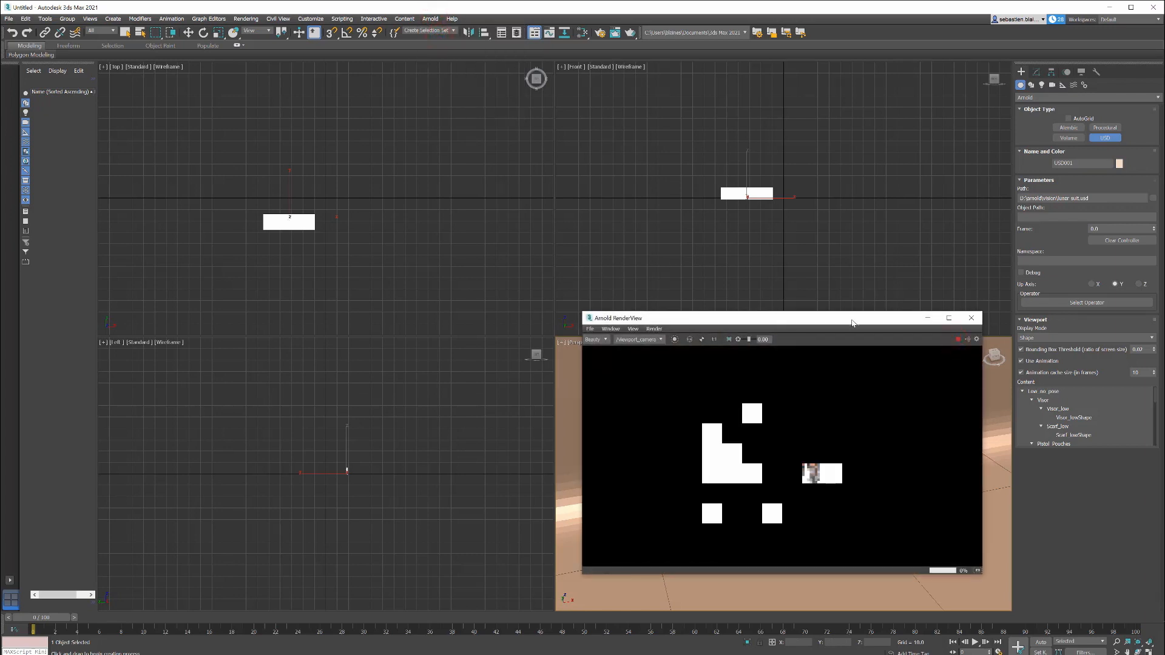
pyautogui.moveTo(848, 325); pyautogui.dragTo(561, 278)
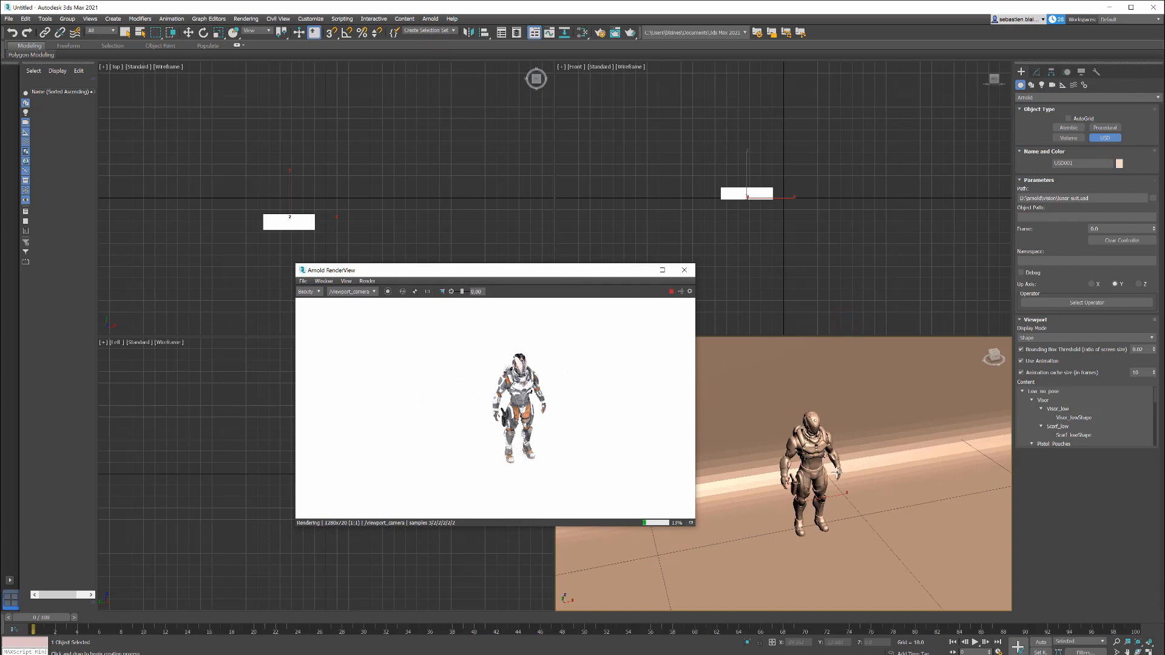
pyautogui.scroll(4, 776, 432)
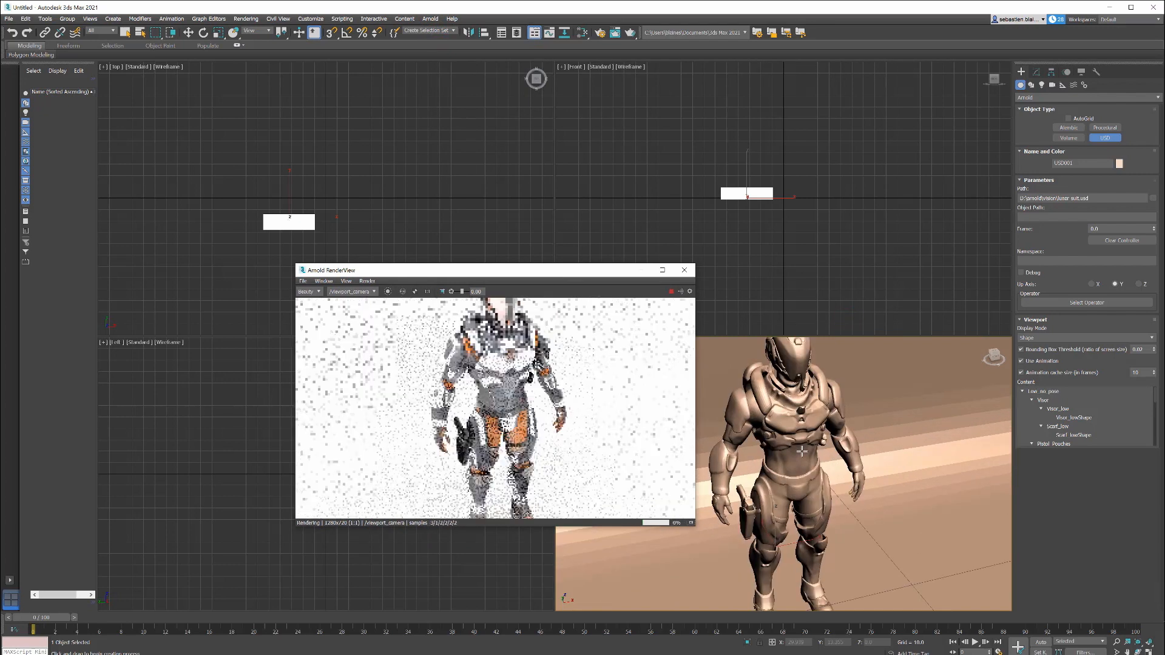
pyautogui.moveTo(776, 432); pyautogui.dragTo(787, 439, button='middle')
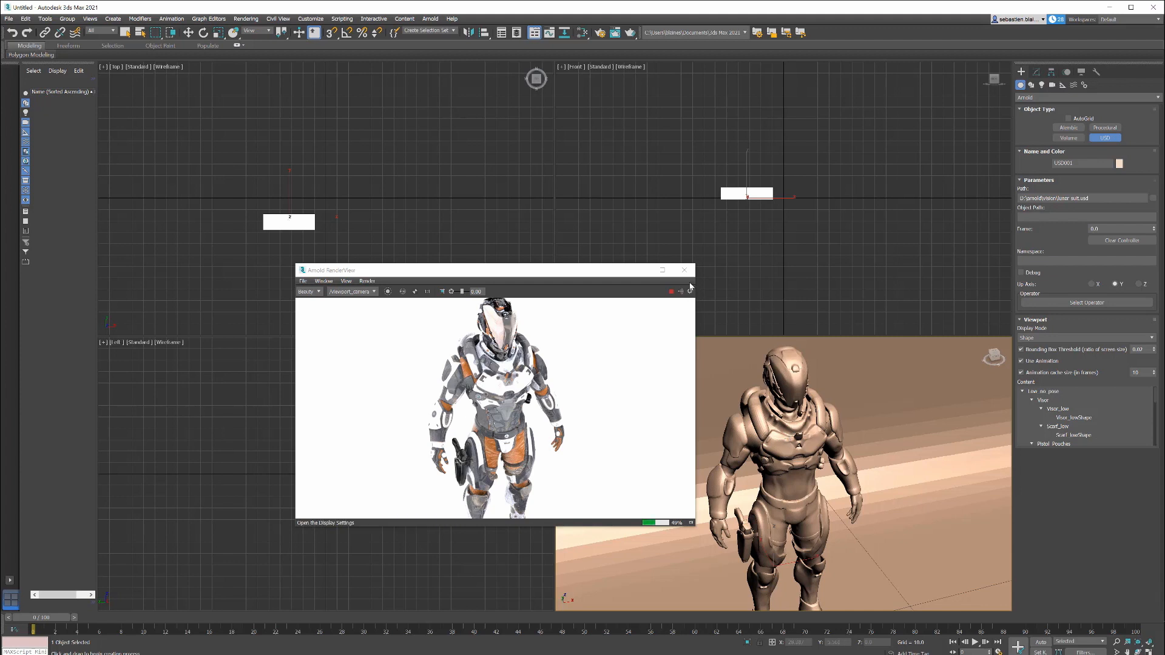
# Step: Close the Arnold RenderView and quit 3ds Max without saving the scene
pyautogui.click(685, 275)
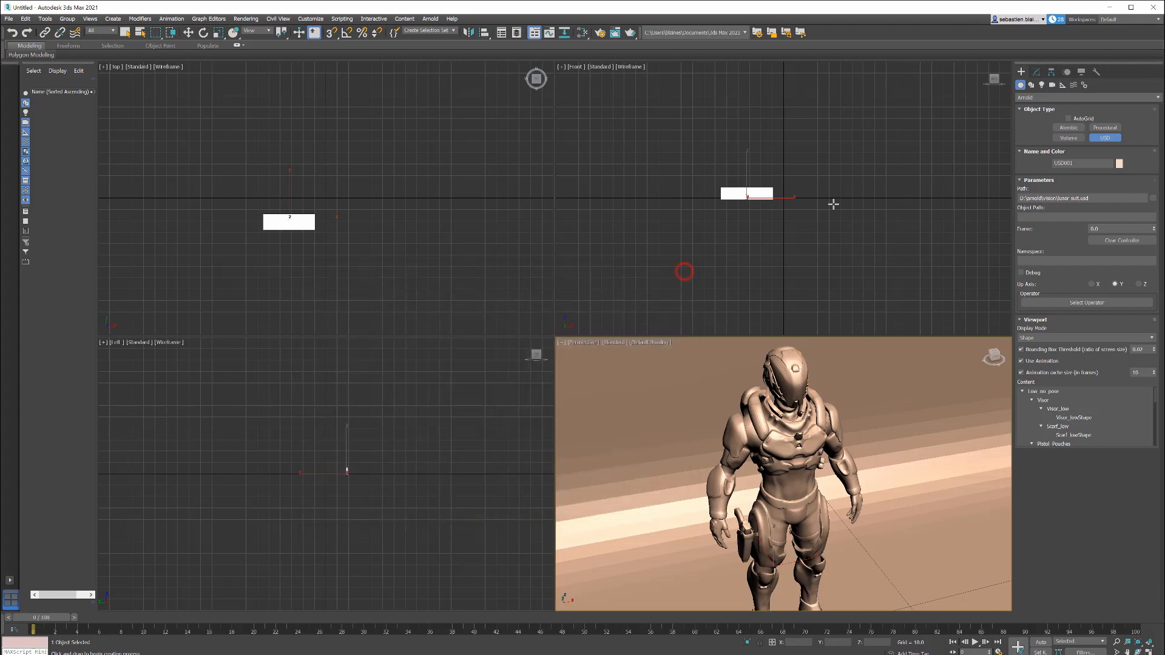
pyautogui.click(1159, 8)
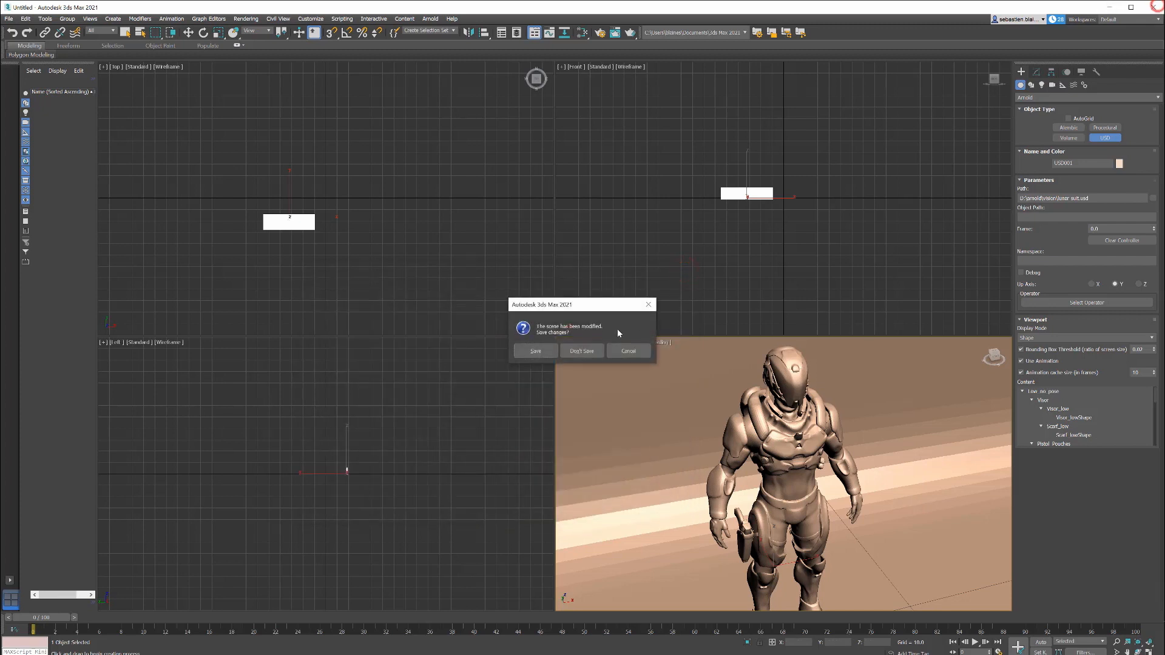
pyautogui.click(594, 351)
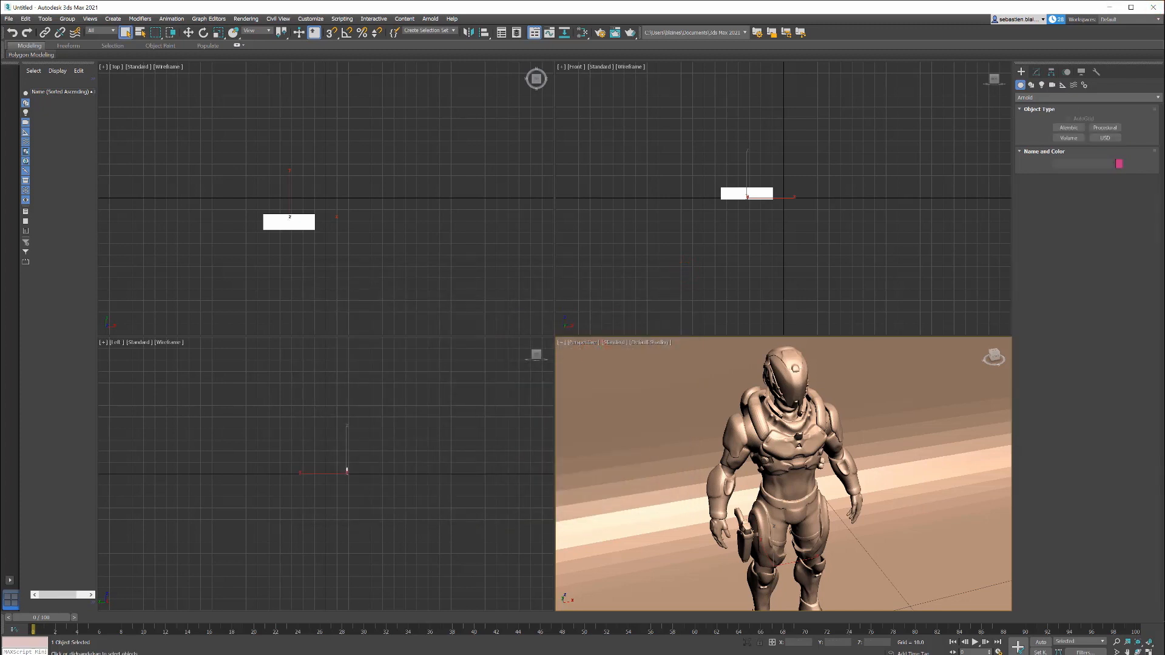
# Step: Switch to Maya and open the recent scene usd_kitchen.ma, discarding changes to the untitled scene
pyautogui.click(389, 625)
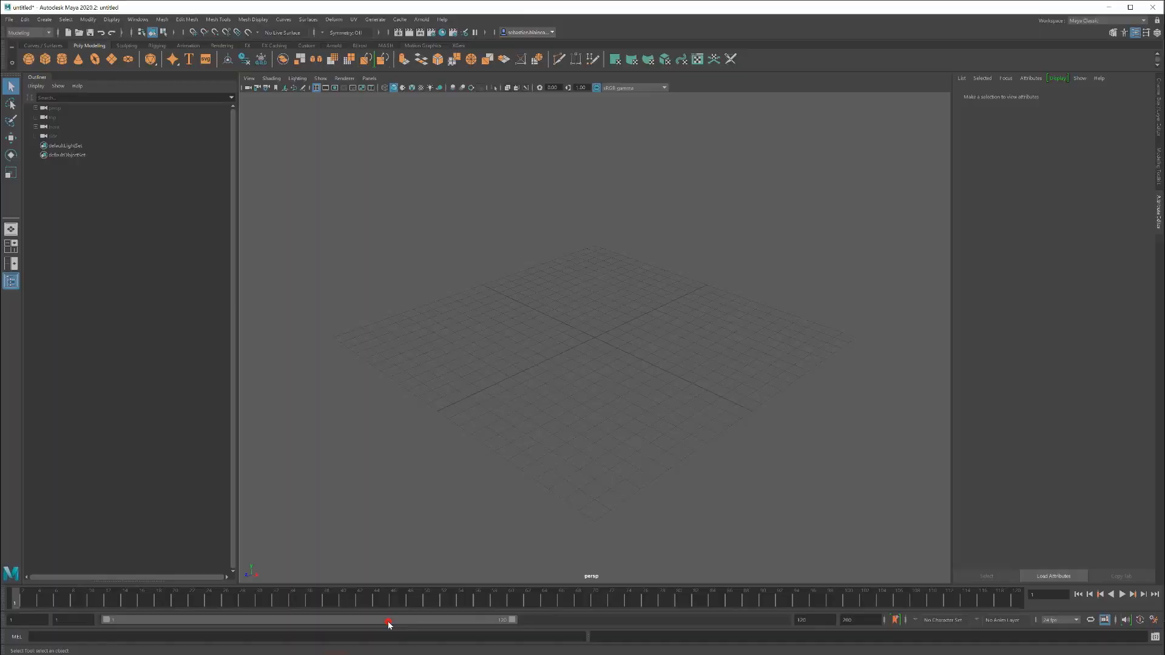
pyautogui.click(13, 20)
pyautogui.moveTo(103, 314)
pyautogui.click(151, 313)
pyautogui.click(595, 337)
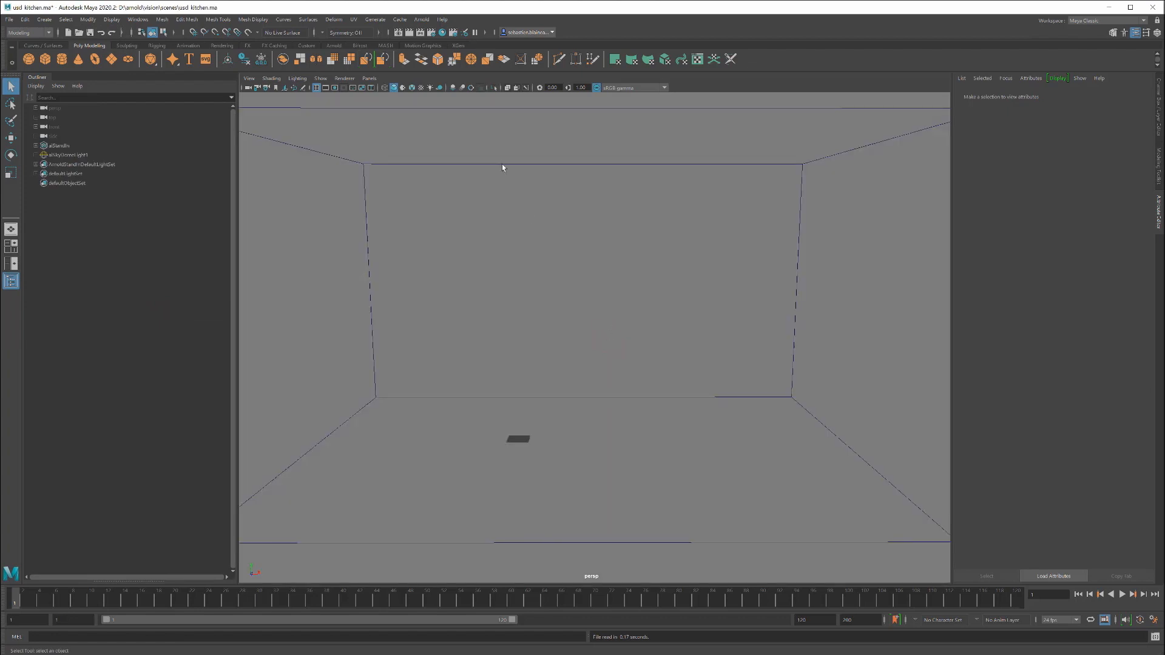
# Step: Select the kitchen stand-in, show the end of its USD file path, and set its viewport draw mode to Shaded Polywire
pyautogui.click(504, 147)
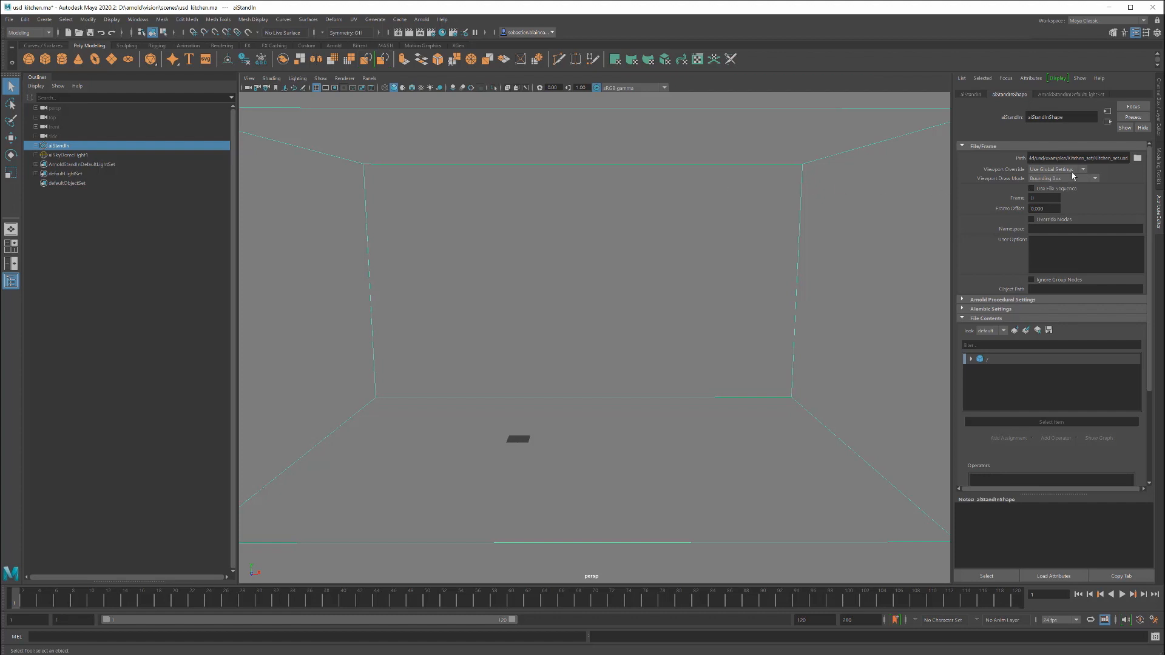
pyautogui.moveTo(1095, 158); pyautogui.dragTo(1137, 159)
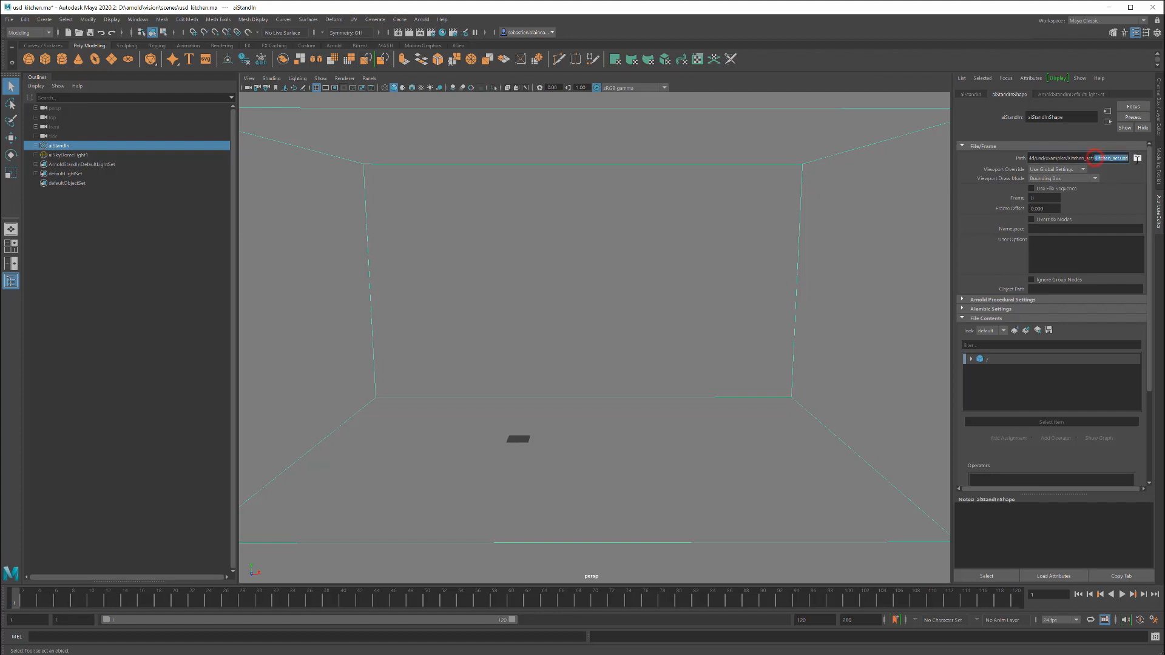
pyautogui.click(1065, 178)
pyautogui.click(1055, 238)
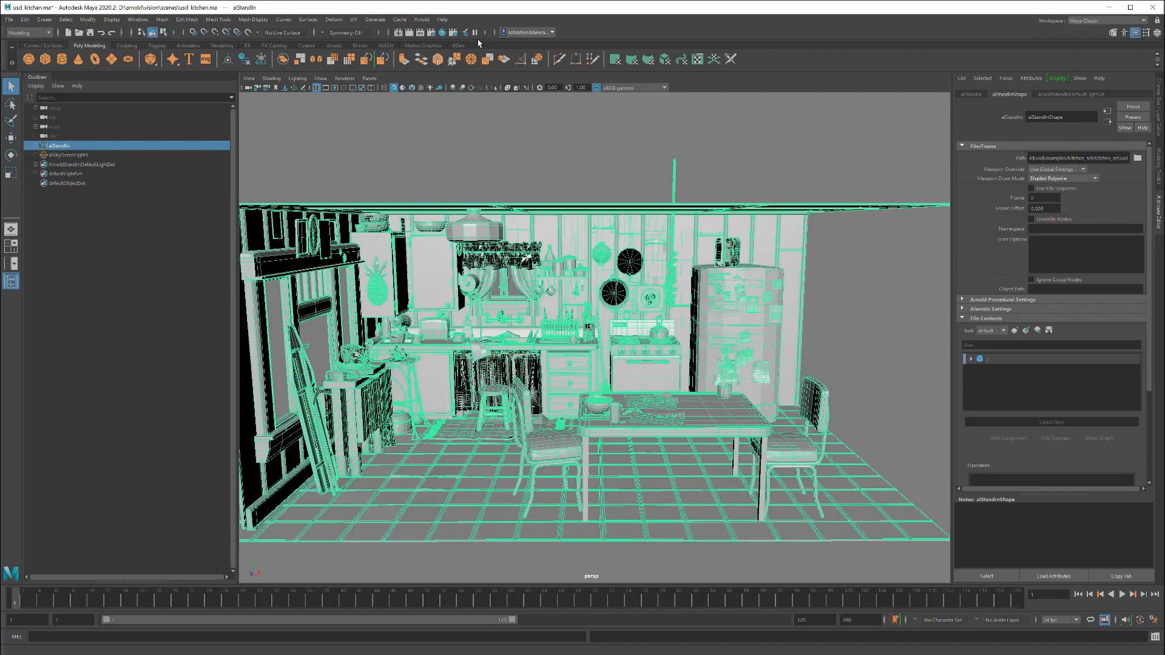
# Step: Render the kitchen in the Arnold RenderView, shrink its window to uncover the viewport, and enlarge the image
pyautogui.click(421, 19)
pyautogui.click(430, 36)
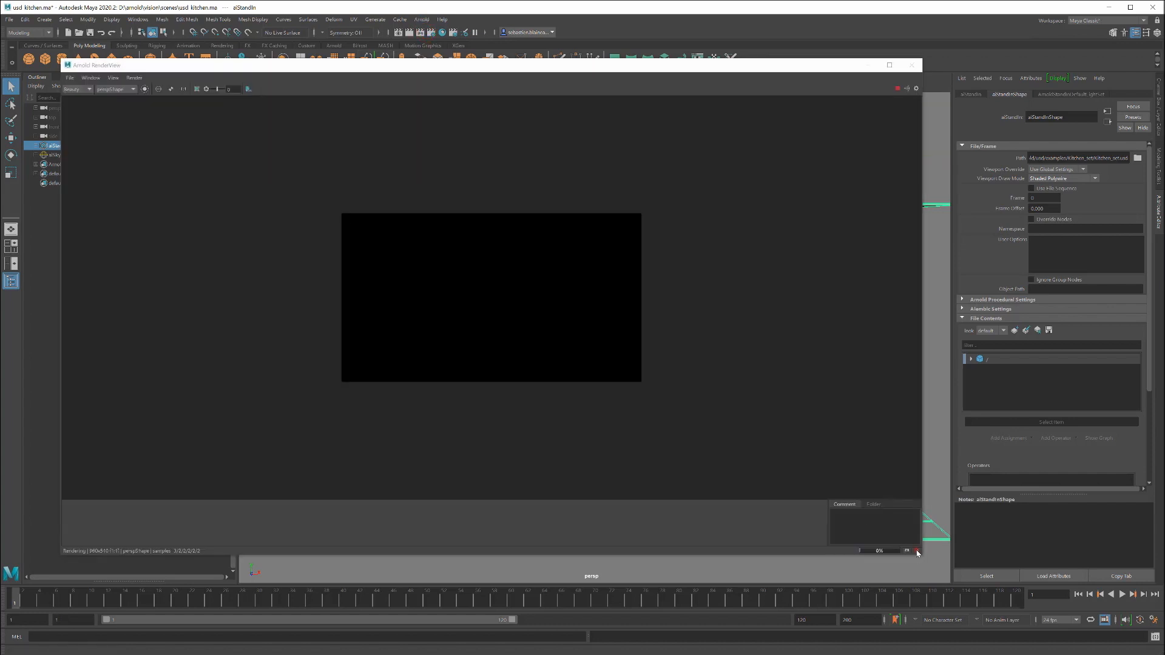
pyautogui.click(916, 551)
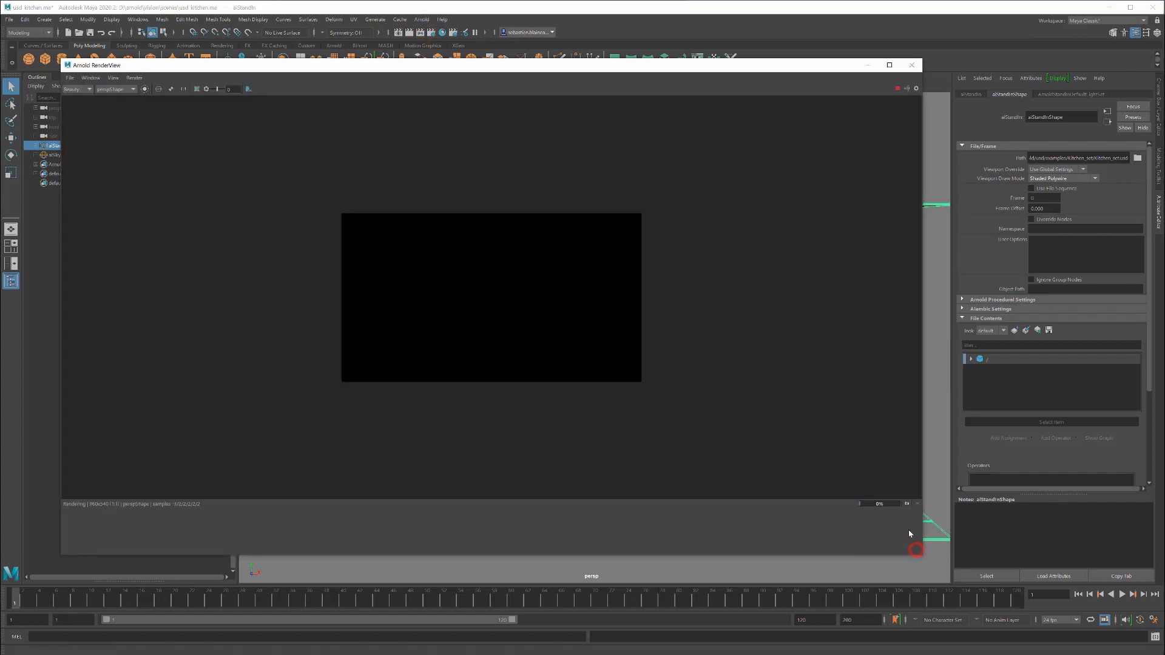
pyautogui.moveTo(921, 557); pyautogui.dragTo(527, 379)
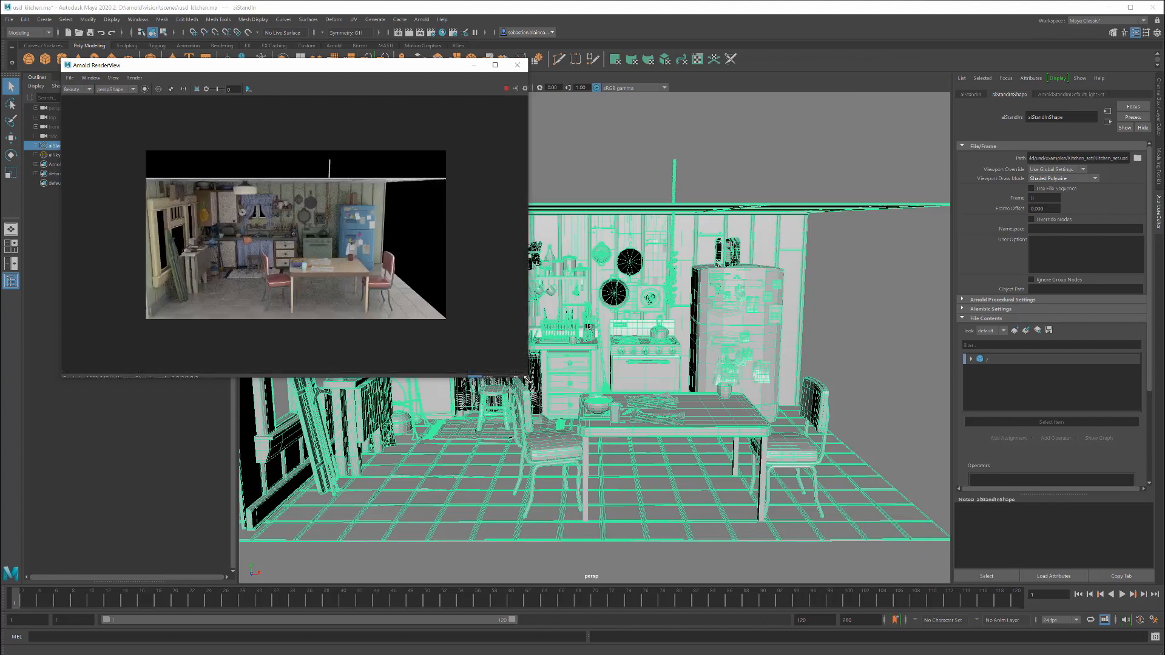
pyautogui.scroll(2, 389, 308)
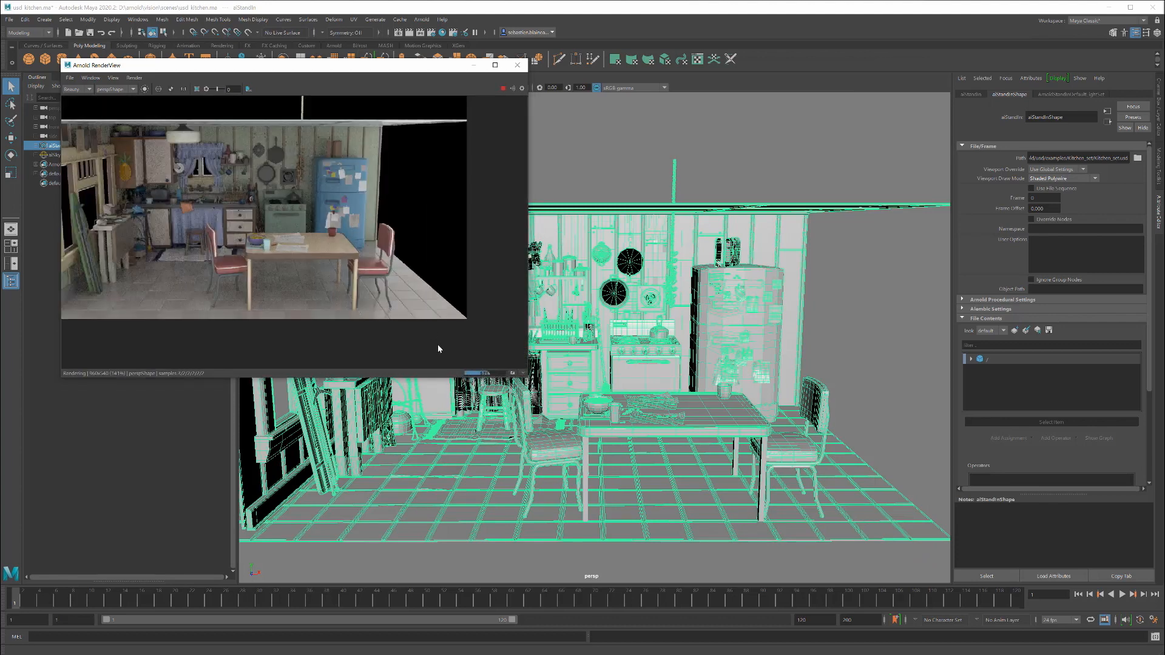
# Step: Pick the kitchen table in the render and select its parent group DiningTable_grp in the stand-in's file contents
pyautogui.click(325, 243)
pyautogui.scroll(-1, 1021, 372)
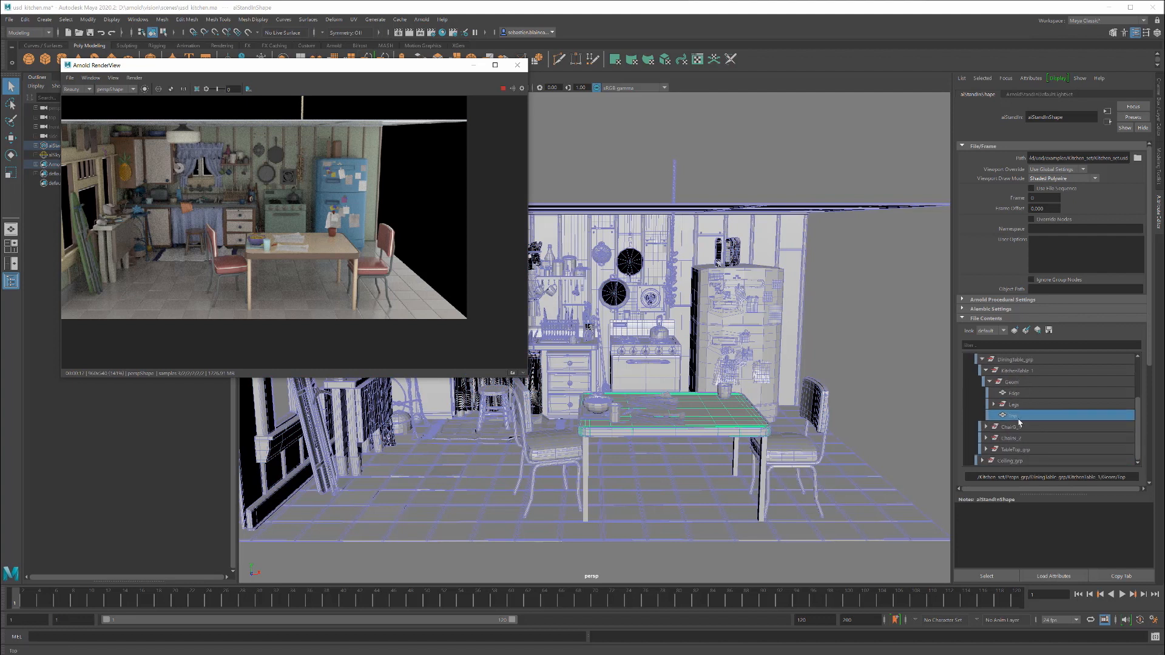
pyautogui.scroll(-2, 1031, 425)
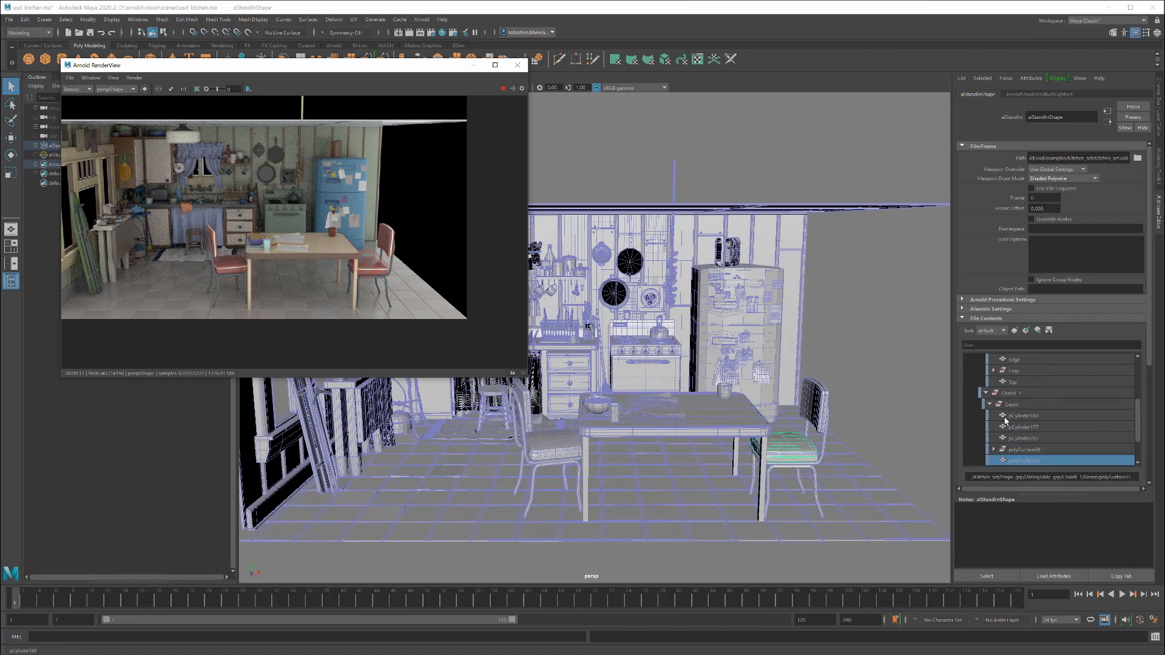
pyautogui.click(1023, 372)
pyautogui.scroll(2, 1021, 388)
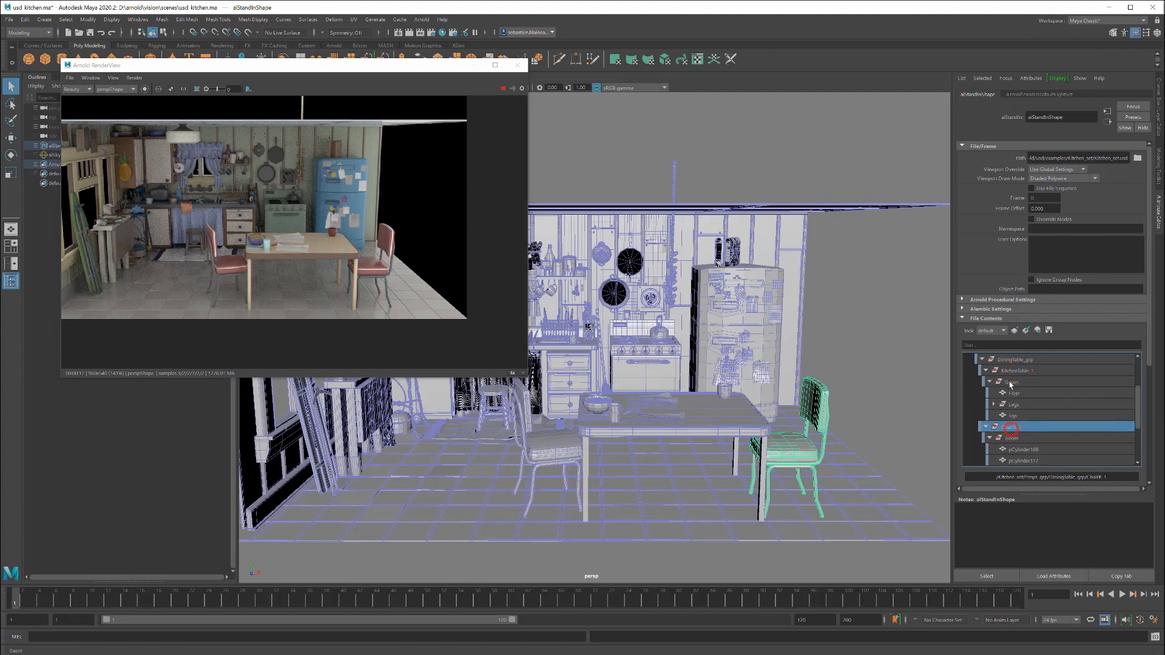
pyautogui.click(1010, 371)
pyautogui.click(1011, 360)
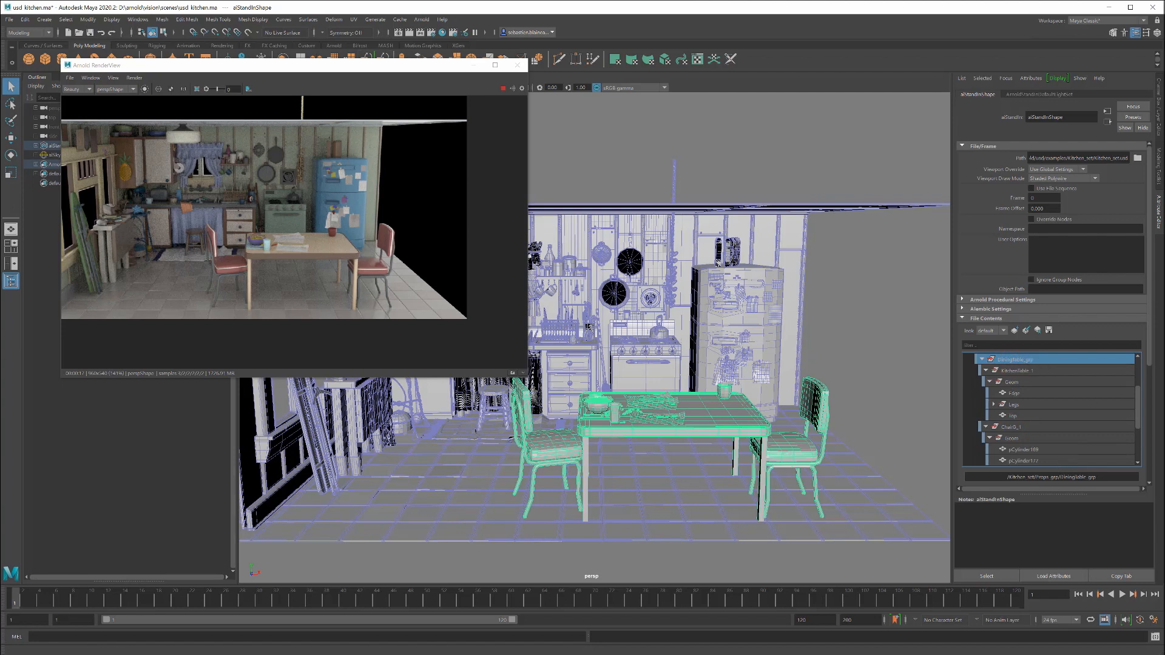
# Step: Assign a new aiCarPaint shader to DiningTable_grp and enlarge the render view to inspect the dining set
pyautogui.click(1149, 333)
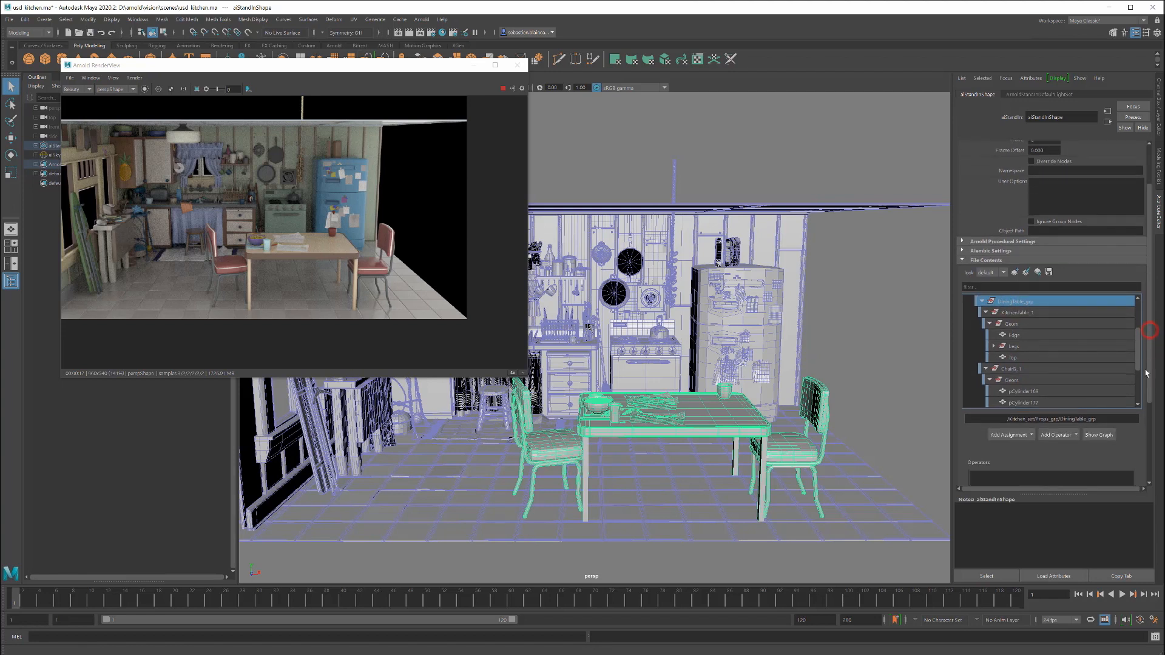
pyautogui.click(1006, 435)
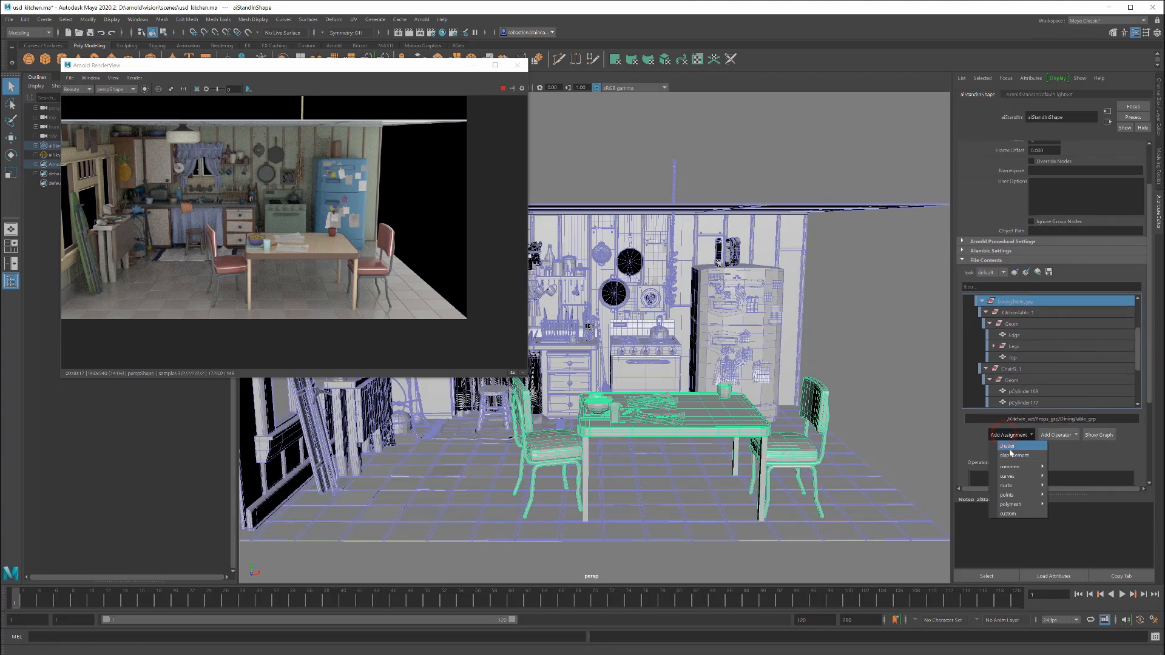
pyautogui.click(1008, 452)
pyautogui.click(1134, 455)
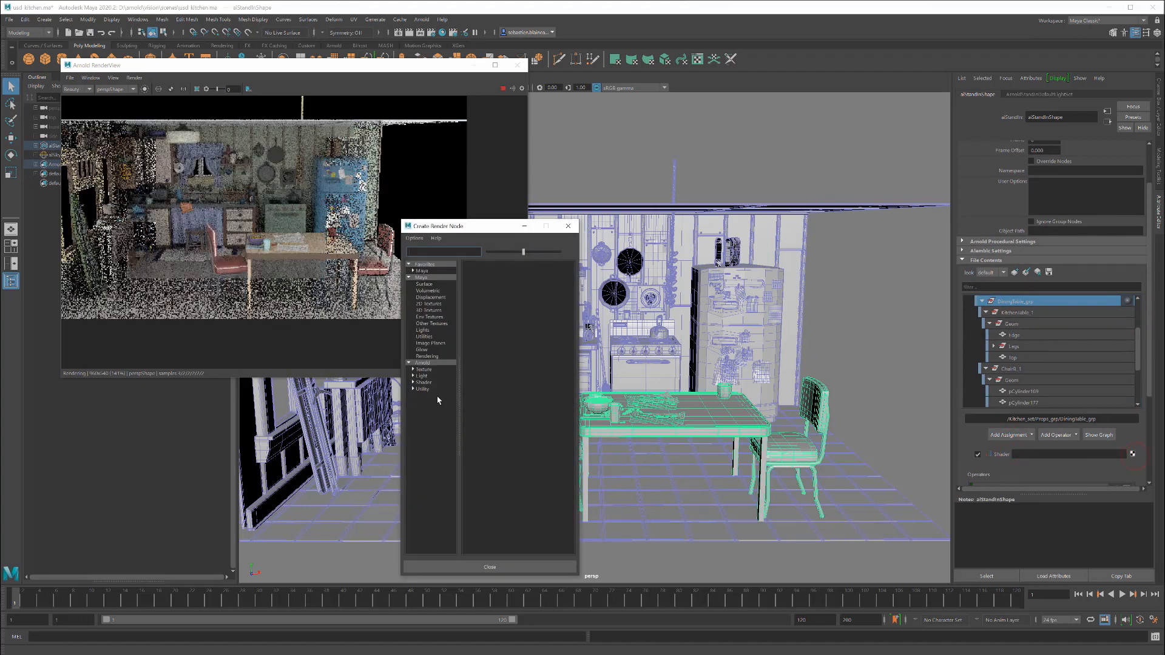
pyautogui.click(425, 383)
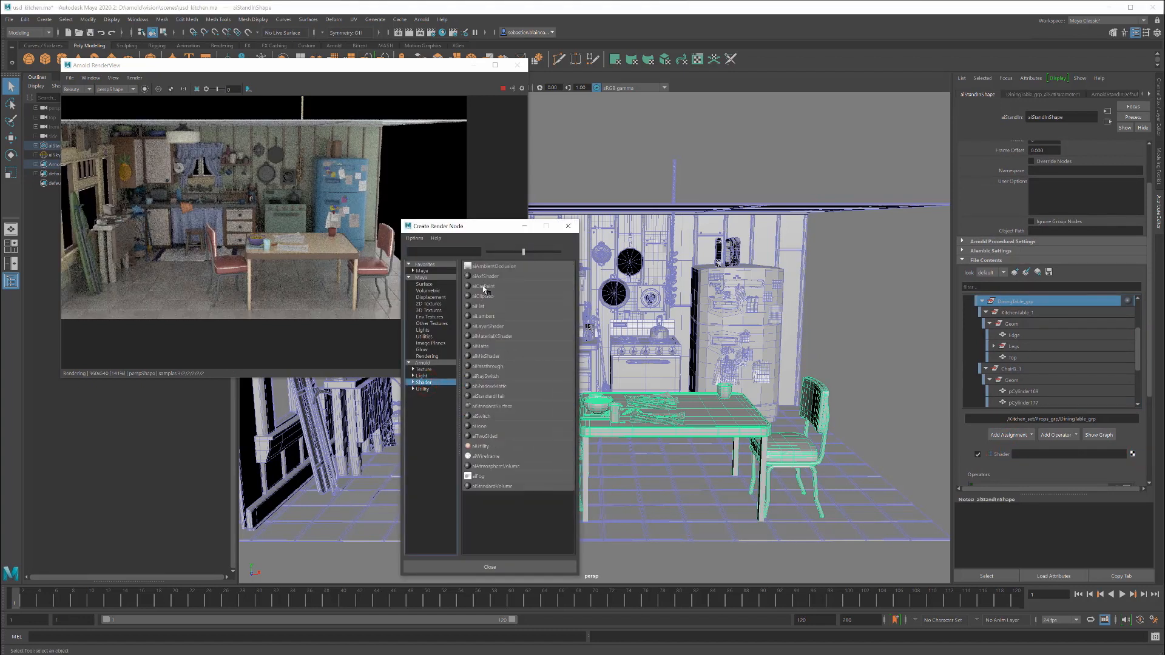
pyautogui.click(483, 287)
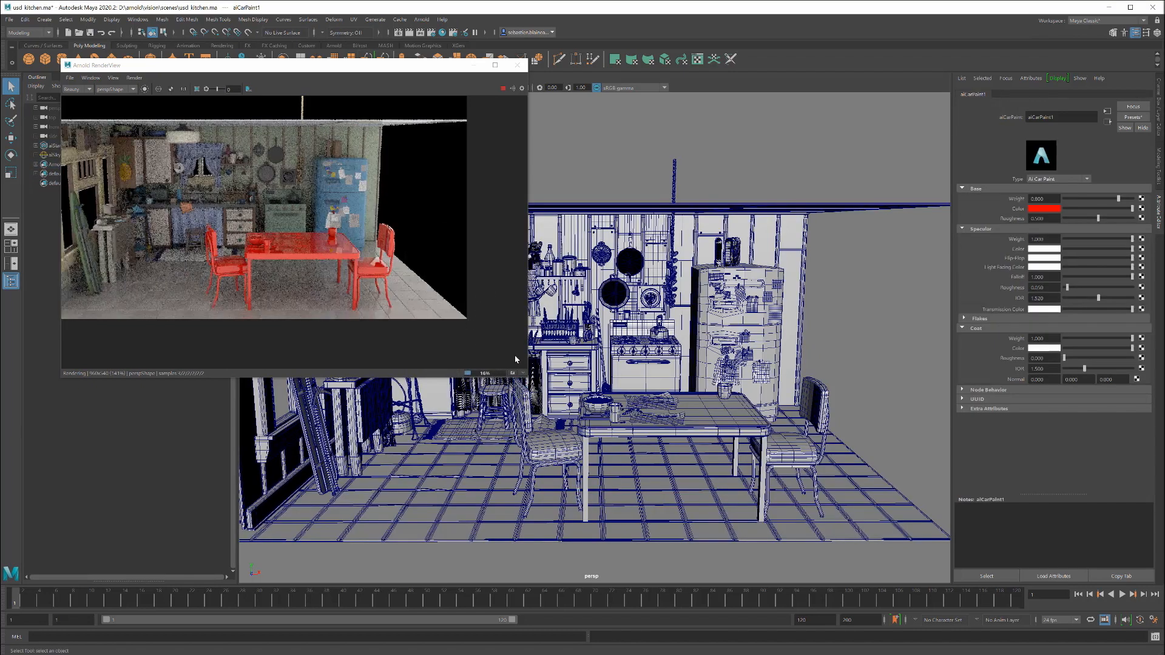
pyautogui.moveTo(526, 381); pyautogui.dragTo(911, 583)
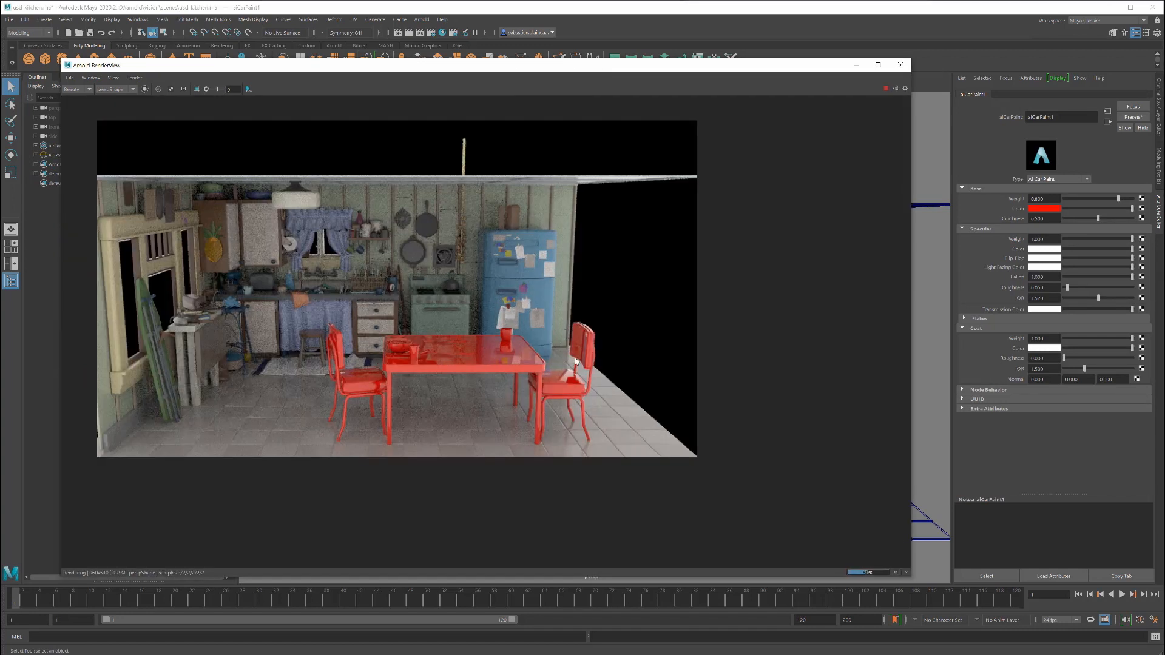
pyautogui.scroll(1, 566, 340)
# Step: Pick the floor in the render, select its TileFloor group, and assign it a new aiStandardSurface shader
pyautogui.click(732, 504)
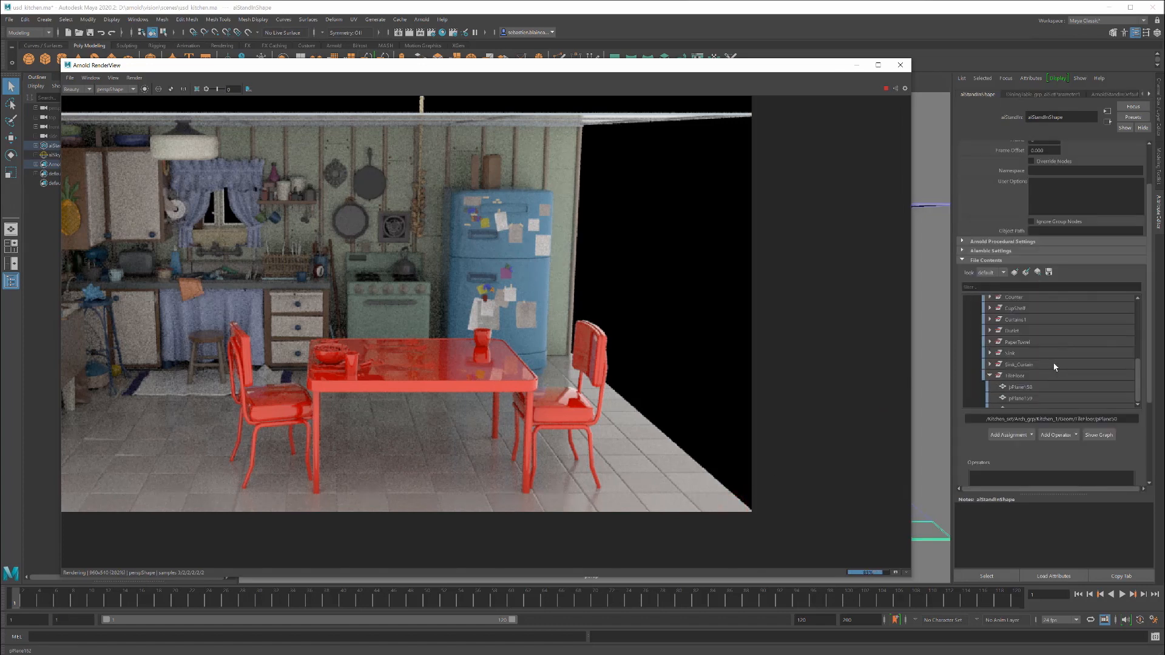
pyautogui.click(1007, 311)
pyautogui.click(1009, 435)
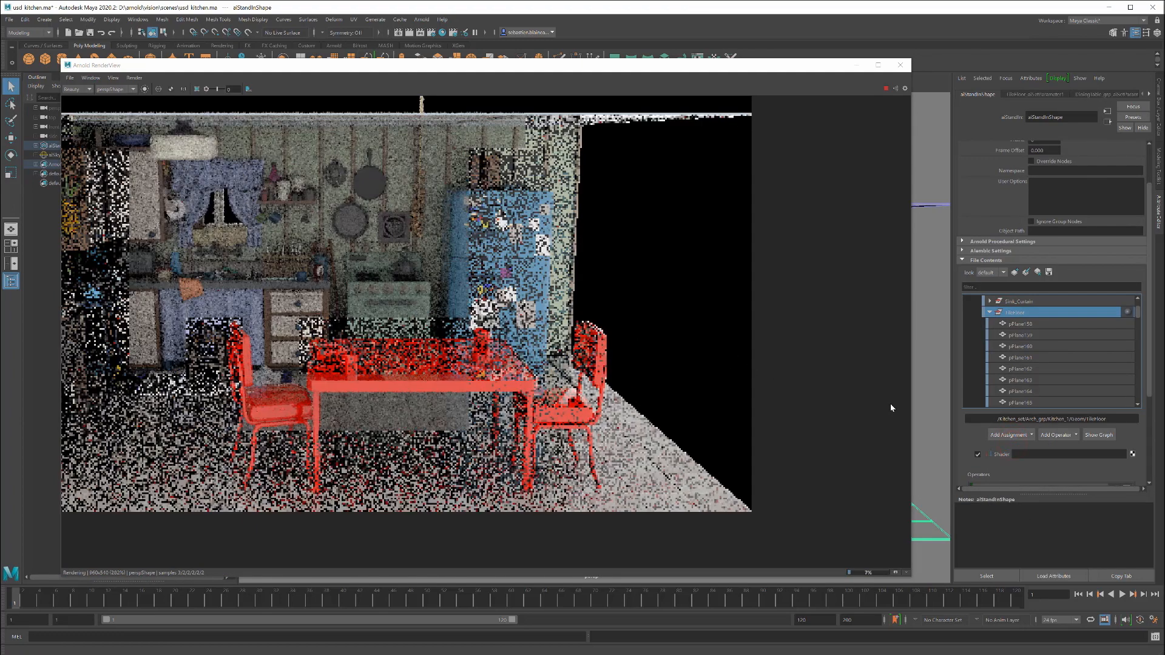
pyautogui.click(1129, 454)
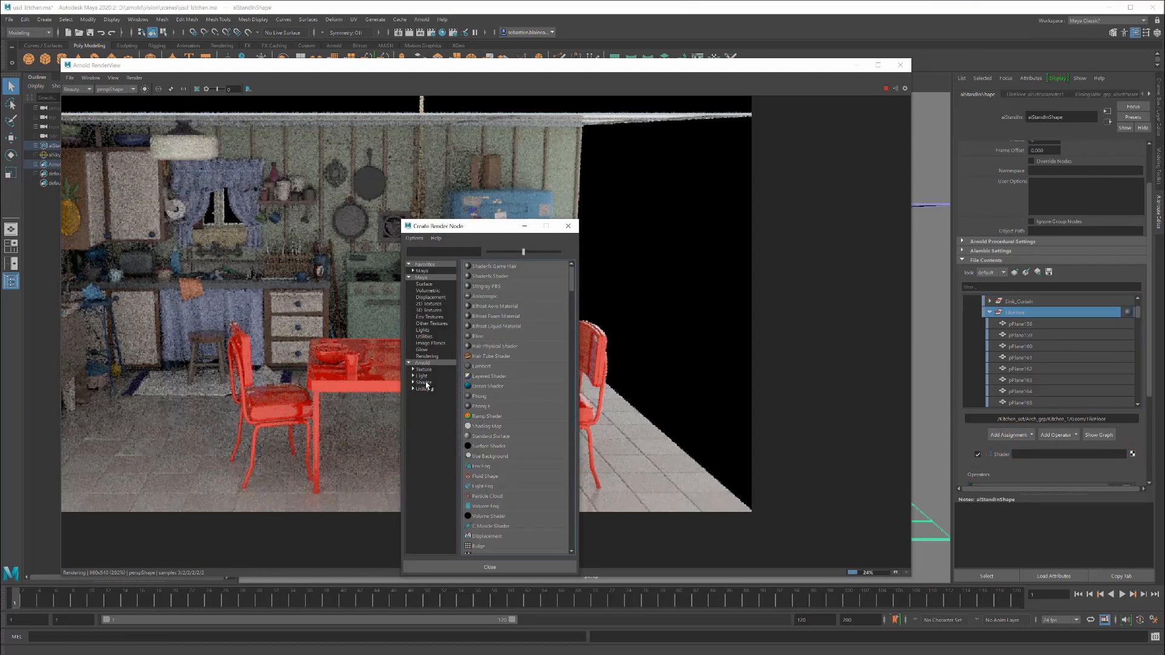
pyautogui.click(424, 382)
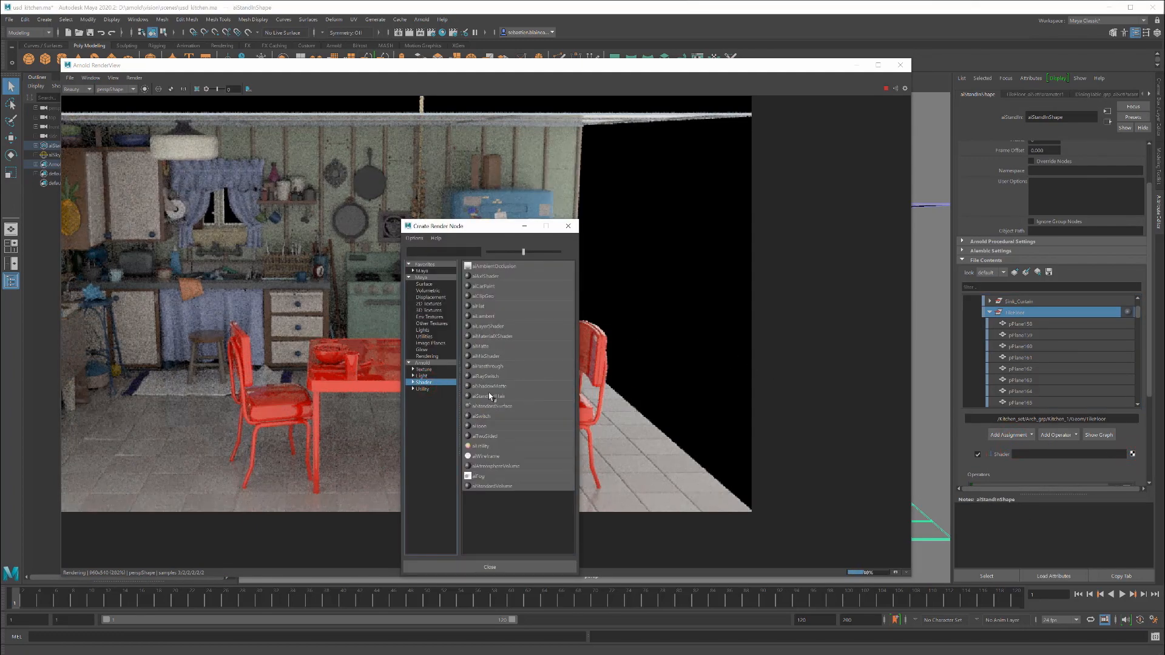
pyautogui.click(491, 406)
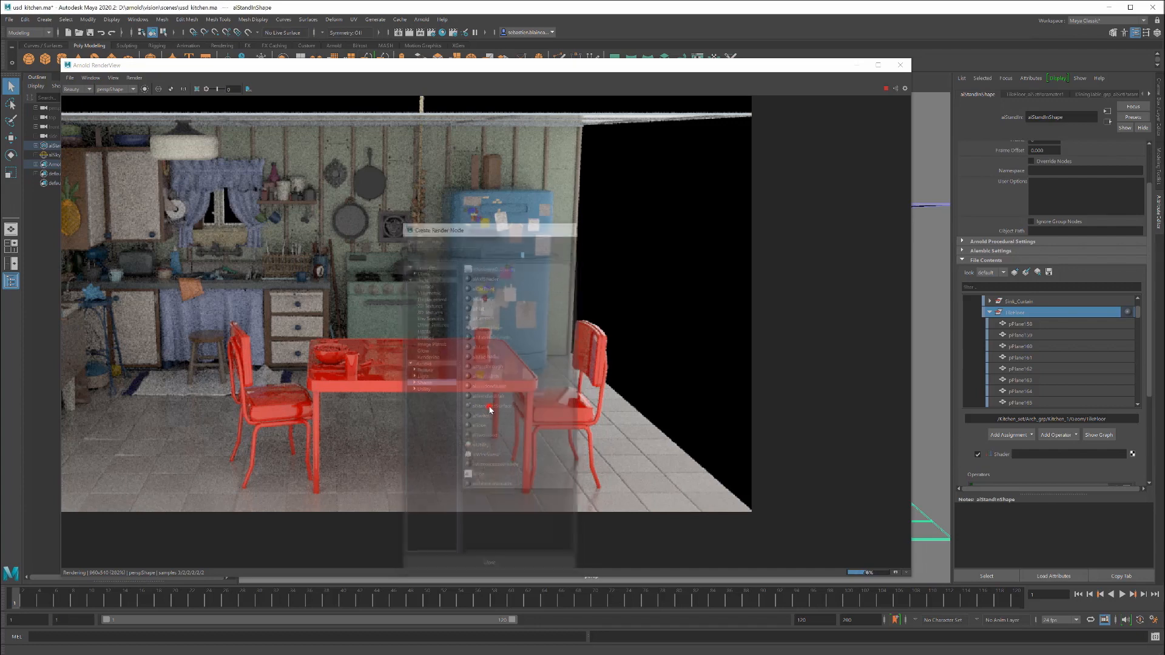
# Step: Replace the floor shader's settings with the Chrome preset
pyautogui.click(1124, 119)
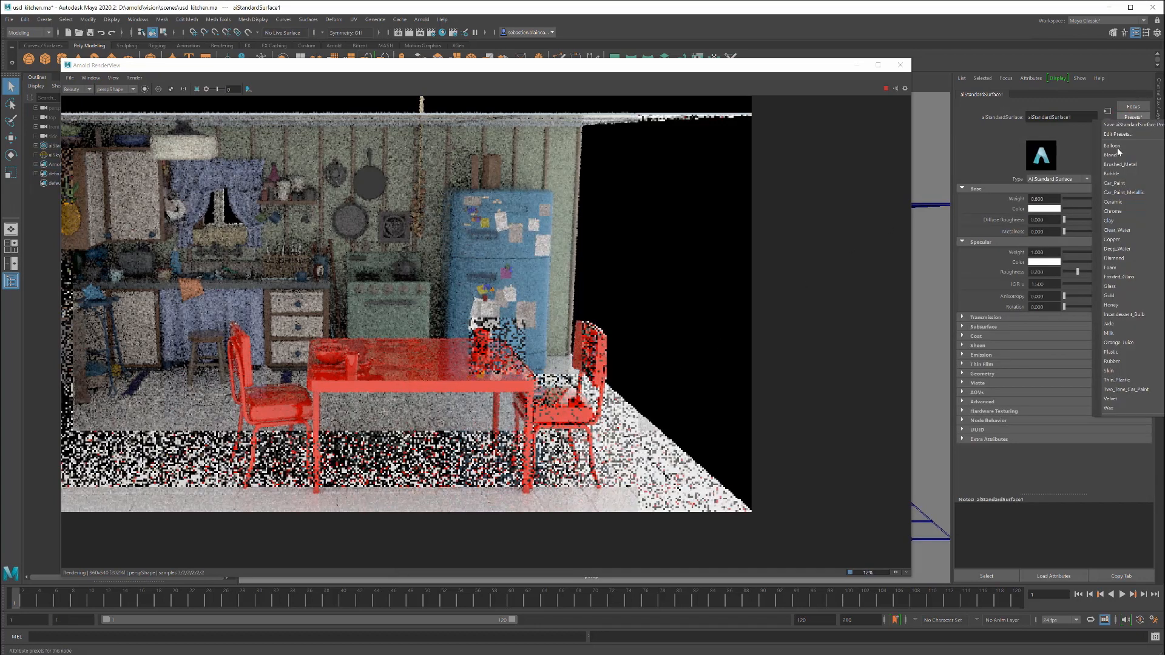
pyautogui.moveTo(1112, 211)
pyautogui.click(1069, 212)
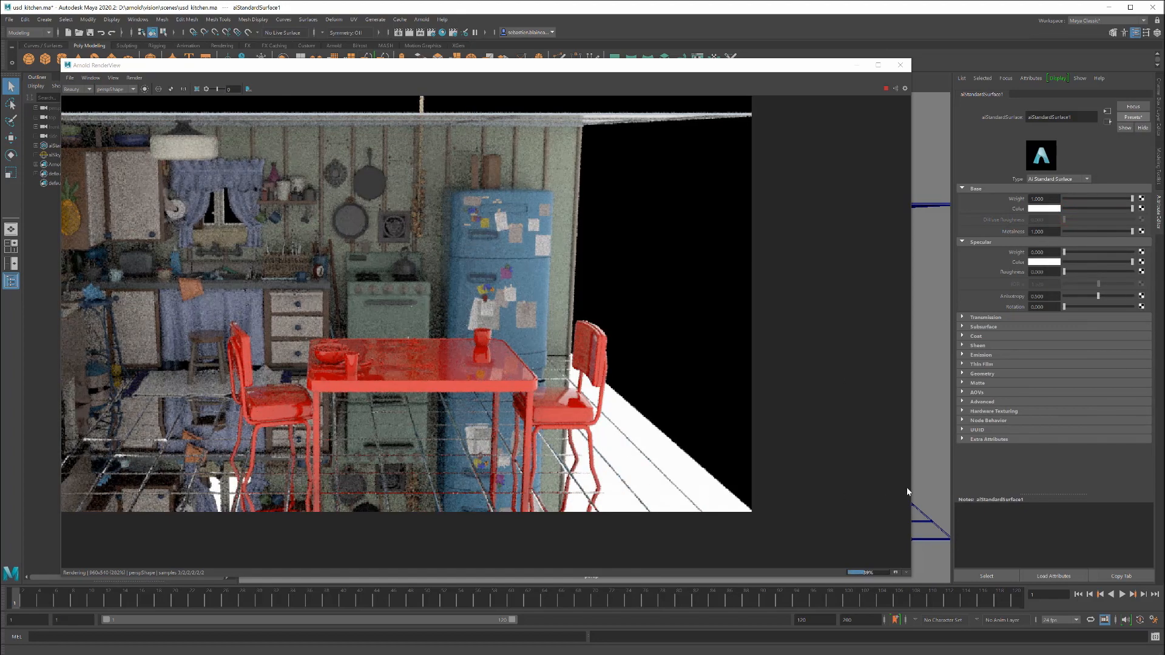
# Step: Reselect the kitchen stand-in, collapse Kitchen_1 in its contents, and review the assignment types available for it
pyautogui.click(947, 539)
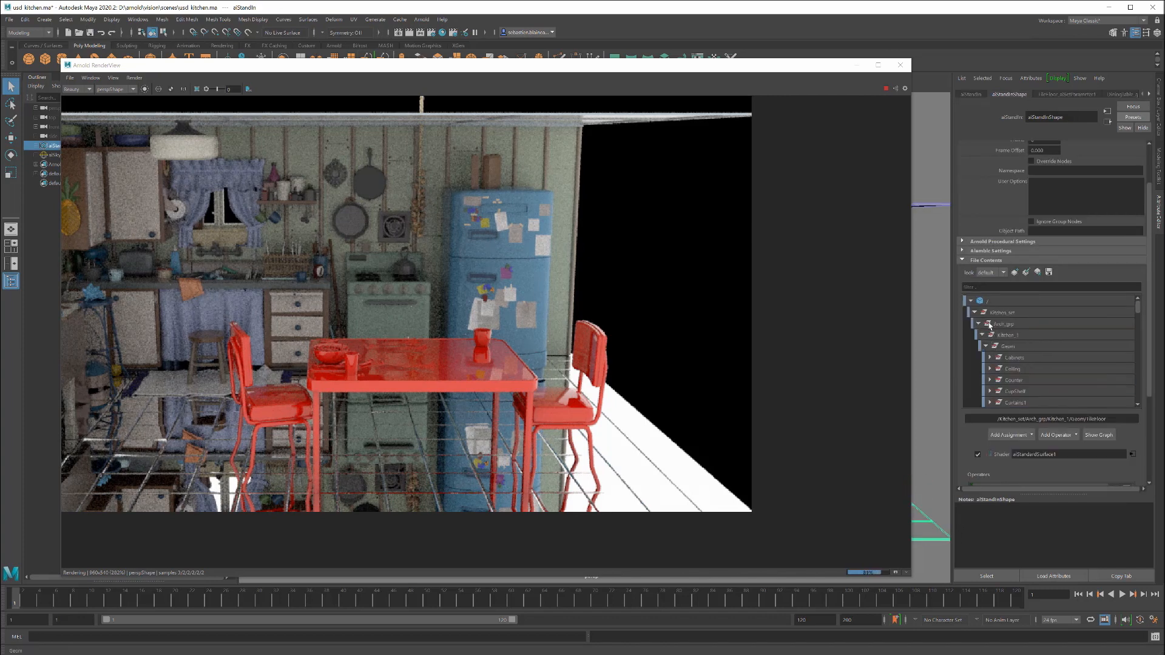
pyautogui.click(980, 351)
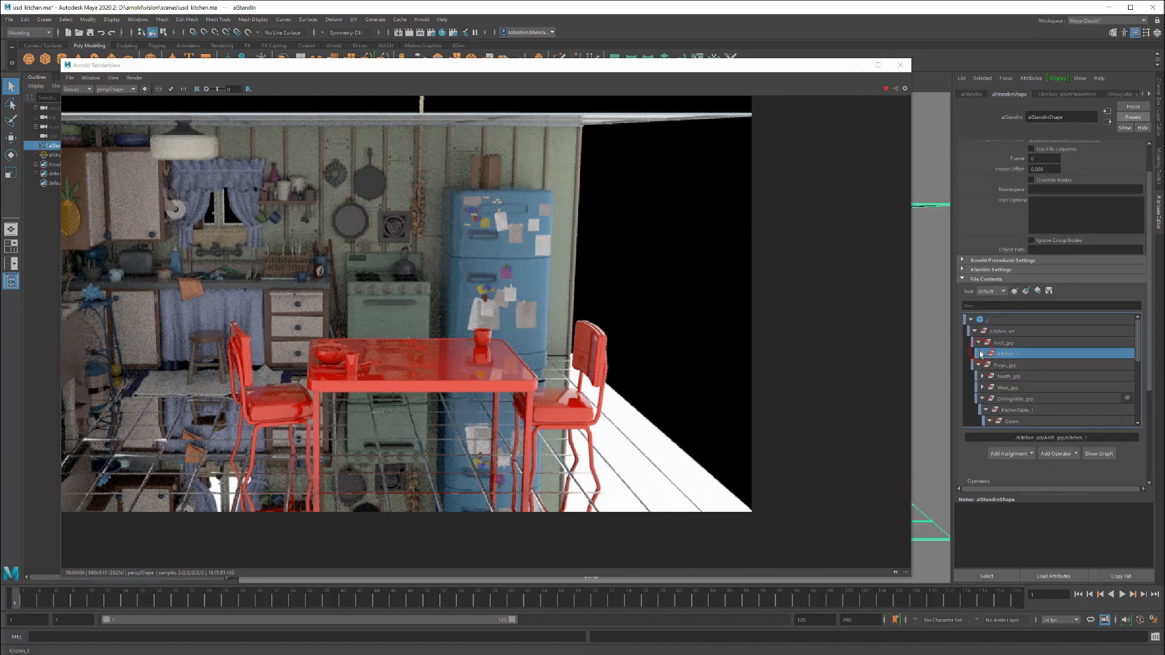
pyautogui.click(1030, 456)
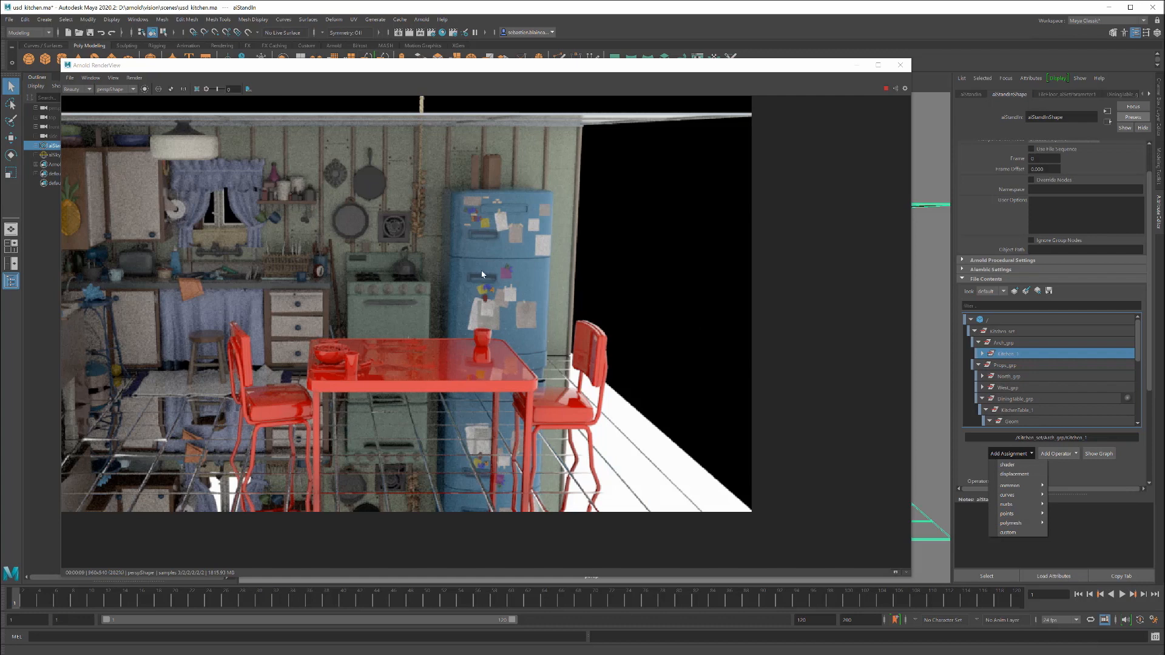
# Step: Pick the fridge in the render, select its FridgeArea_grp parent, and add an aiDisable operator to that group
pyautogui.click(527, 275)
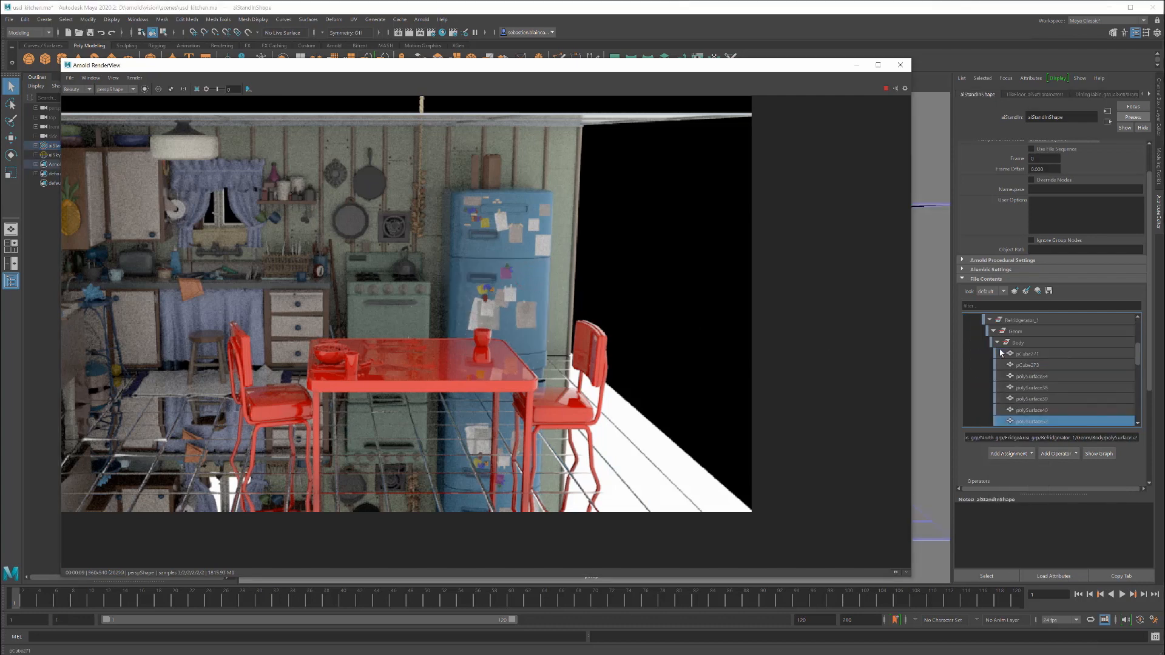
pyautogui.click(1019, 319)
pyautogui.scroll(1, 1023, 342)
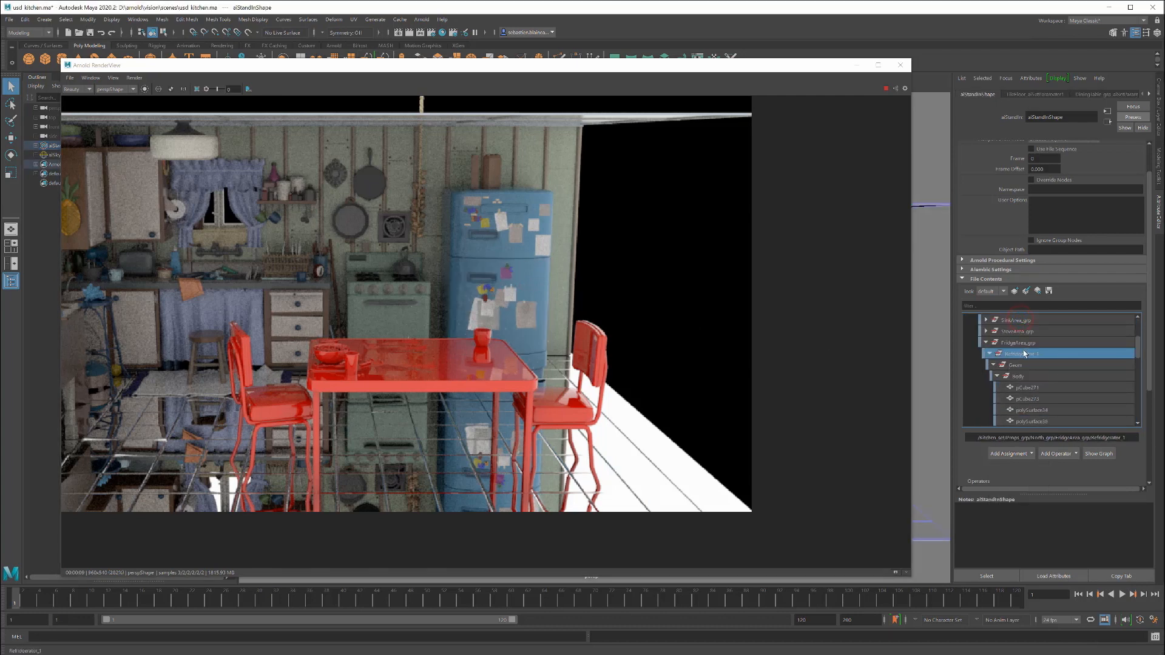
pyautogui.click(1030, 343)
pyautogui.click(1057, 454)
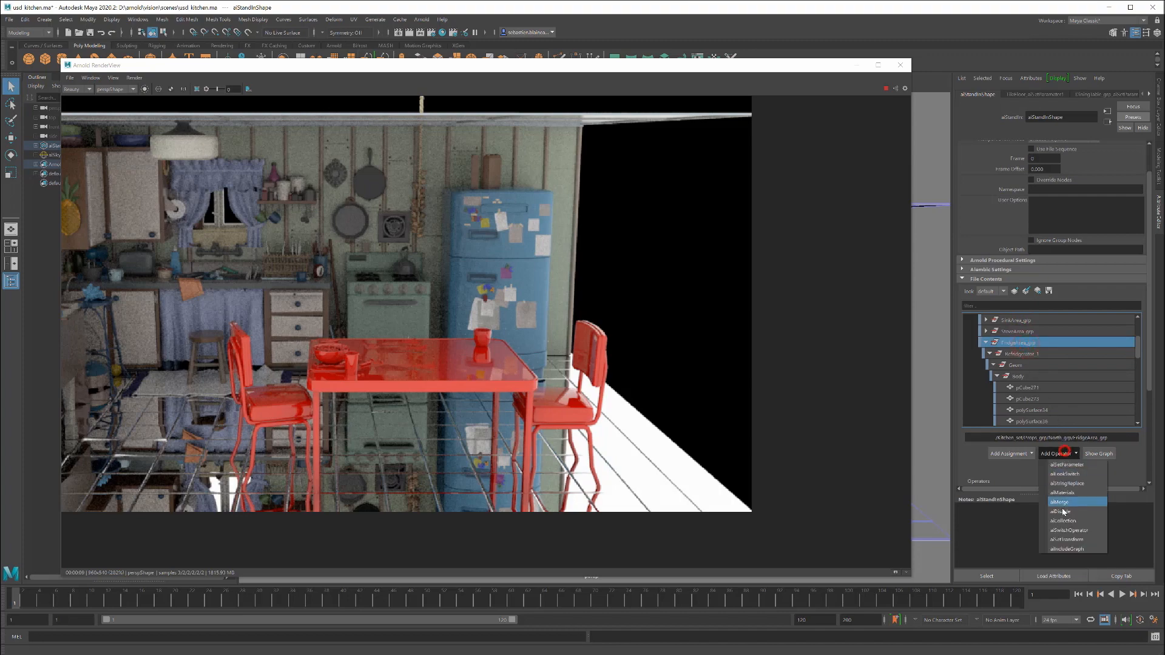
pyautogui.click(1060, 513)
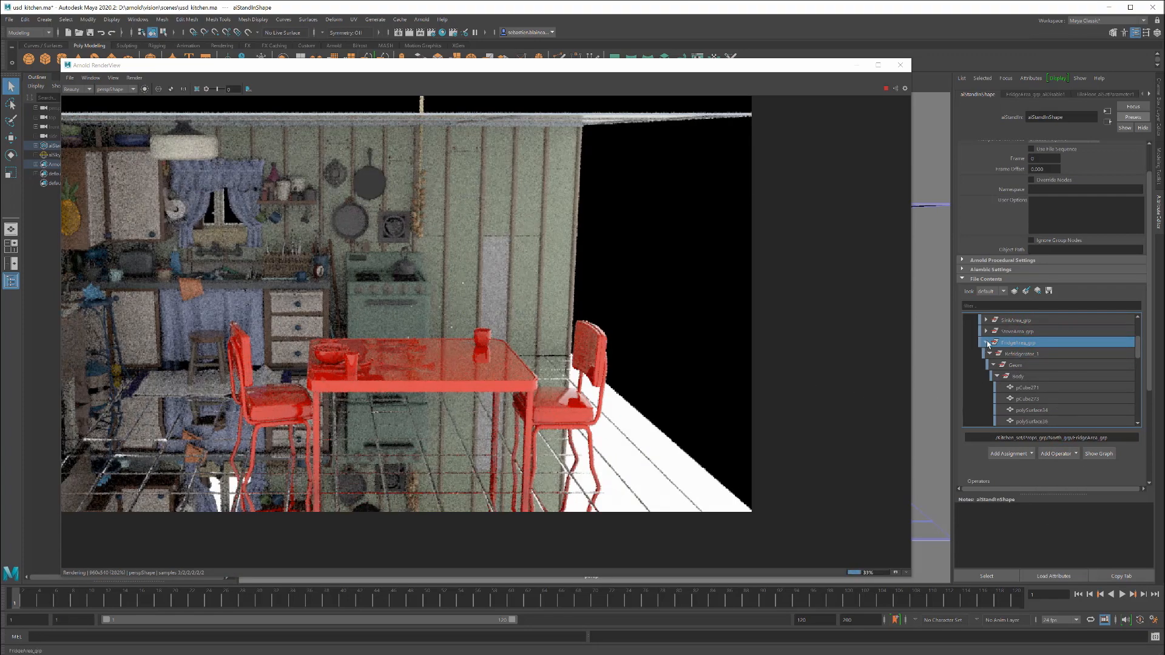
pyautogui.scroll(-5, 995, 364)
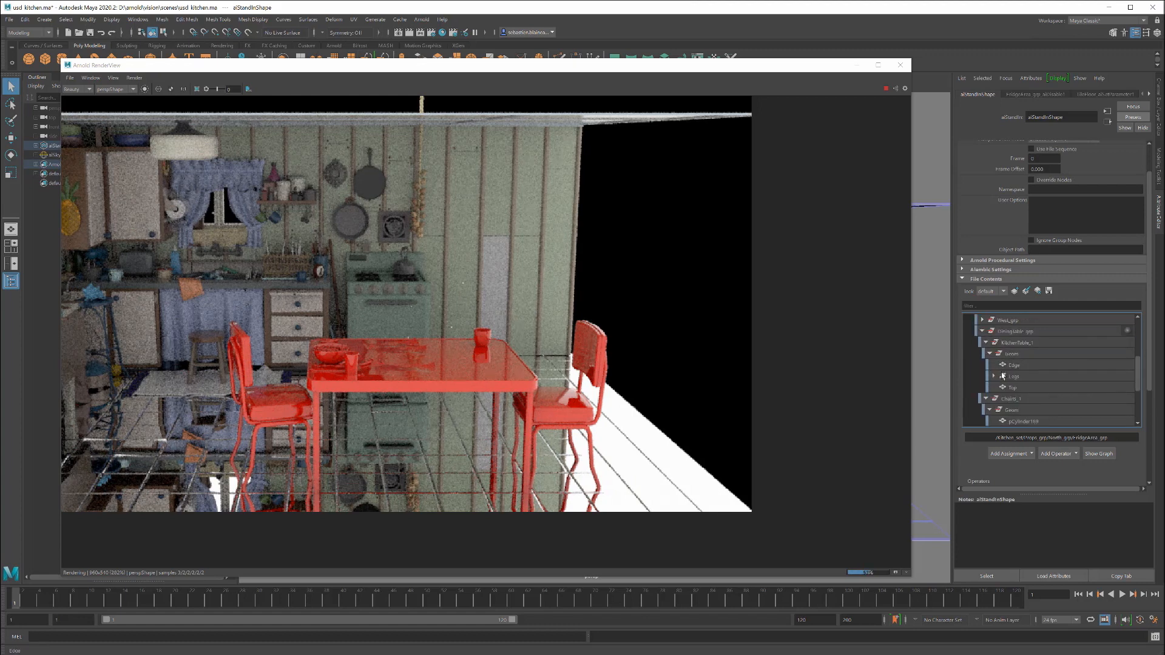
# Step: Select the ChairB_2 group in the stand-in's contents and add an aiSetTransform operator to it
pyautogui.scroll(-2, 1007, 401)
pyautogui.click(1010, 421)
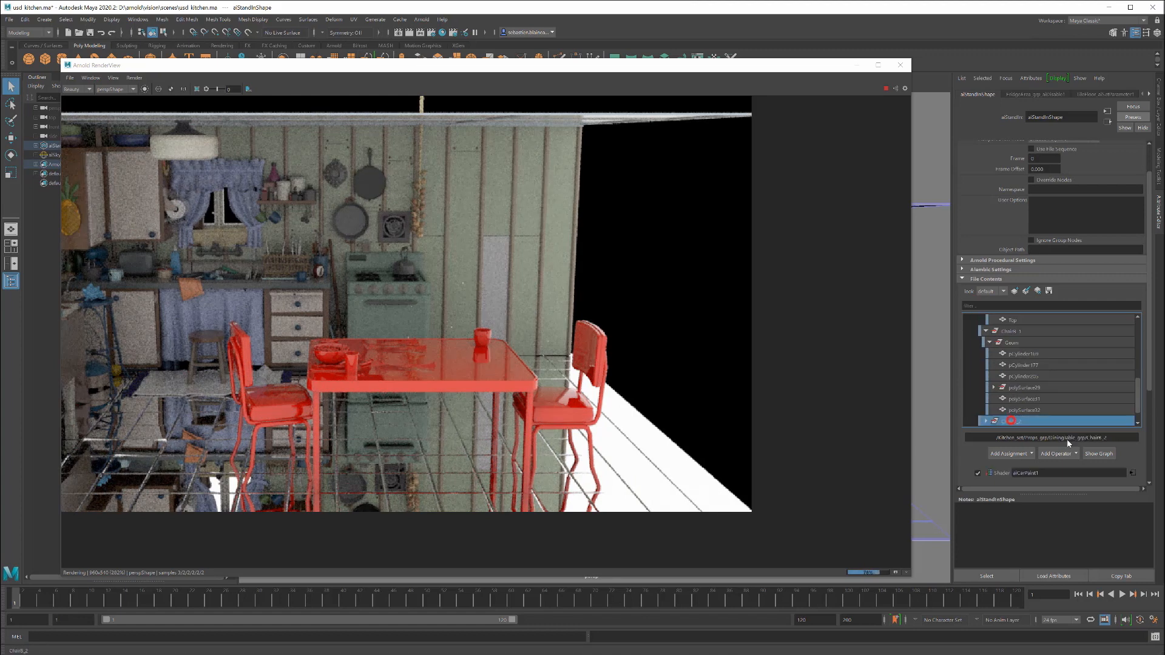
pyautogui.click(1068, 453)
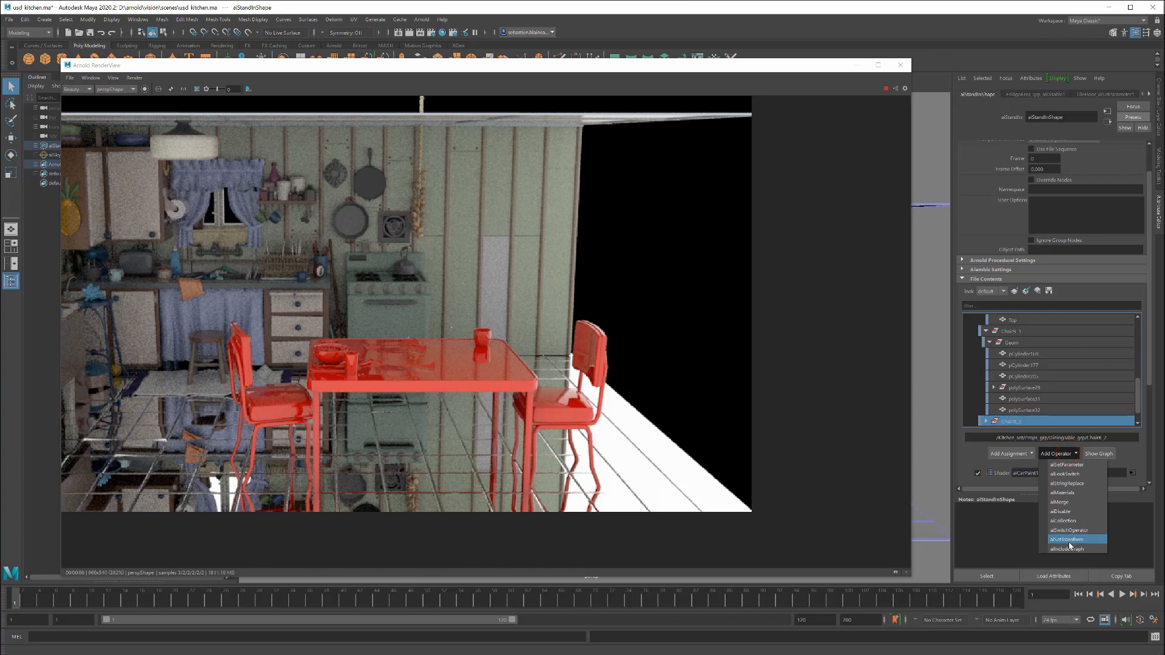
pyautogui.click(1069, 539)
# Step: Open the ChairB_2 transform operator, set its X translation to -100, and return to the stand-in's attributes
pyautogui.moveTo(1150, 378); pyautogui.dragTo(1152, 430)
pyautogui.click(1126, 436)
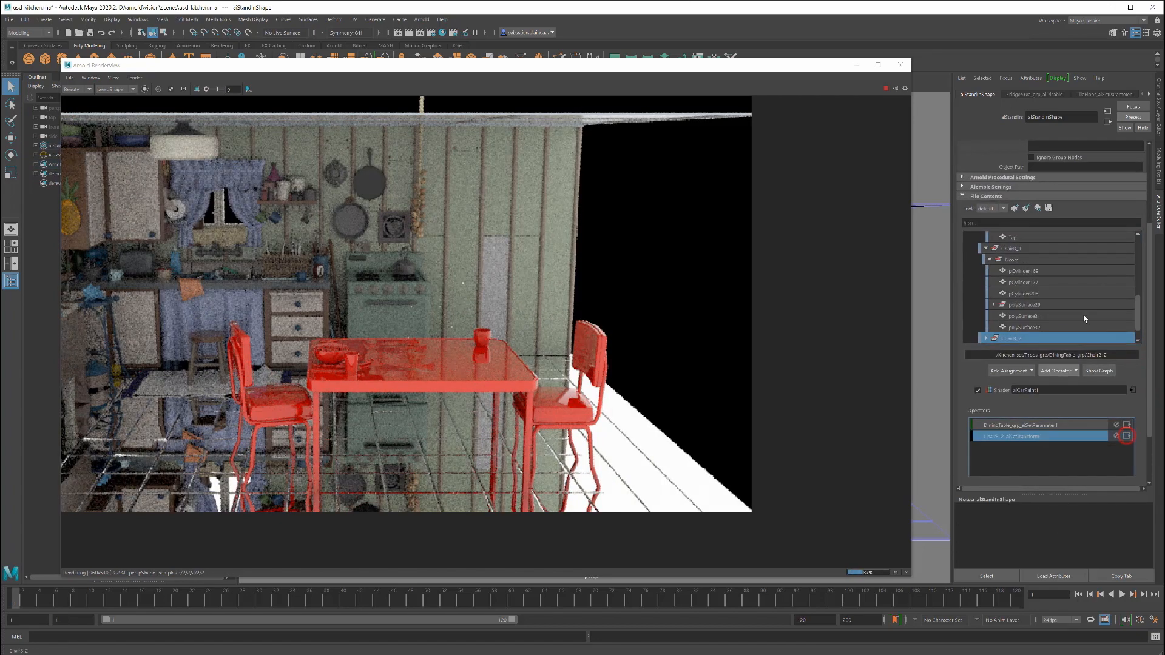
pyautogui.click(1044, 185)
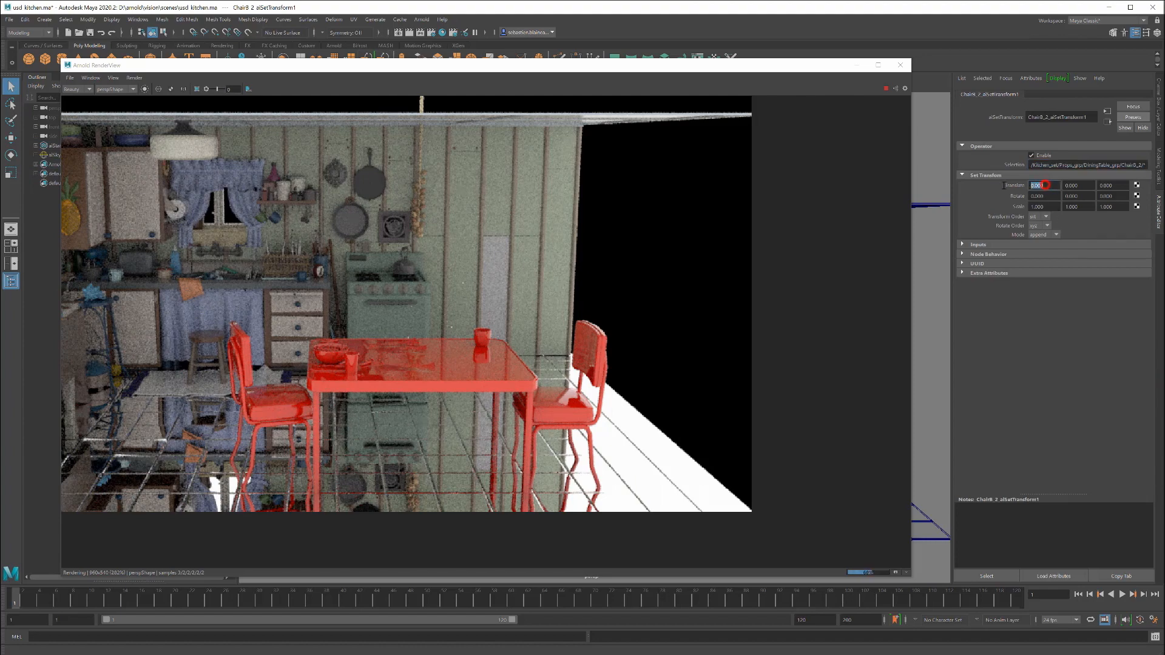
pyautogui.write('100')
pyautogui.press('Return')
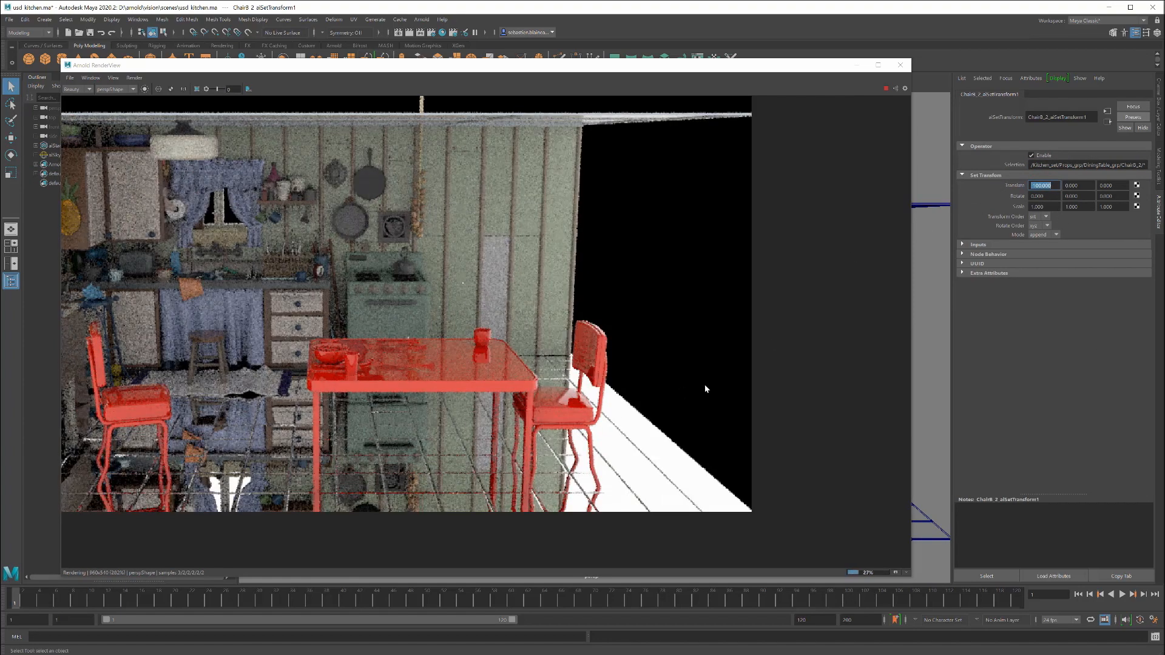
pyautogui.click(1107, 122)
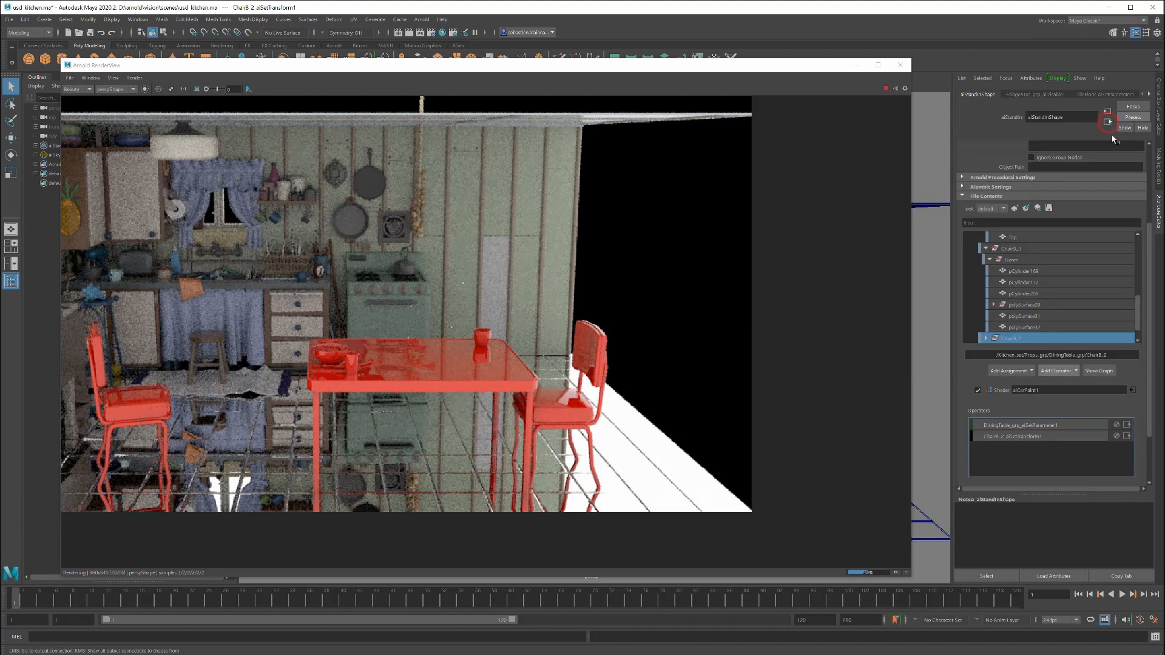
# Step: Show the stand-in's operator graph and examine how the four override operators connect to aiStandInShape
pyautogui.click(1100, 371)
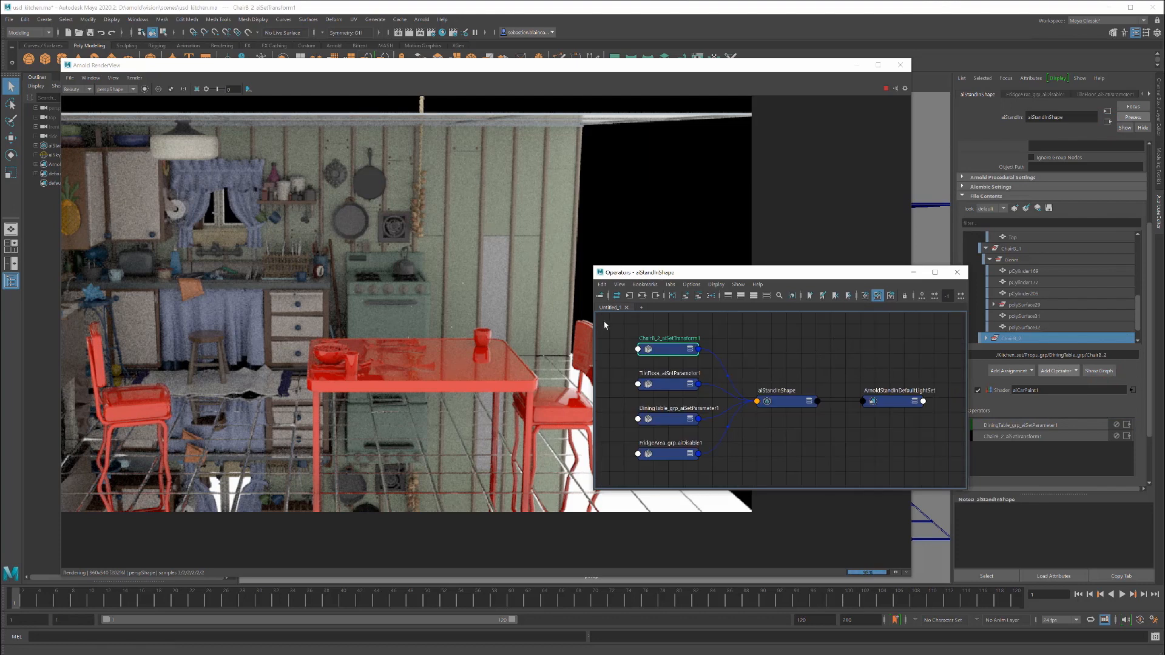
pyautogui.moveTo(772, 403); pyautogui.dragTo(785, 400)
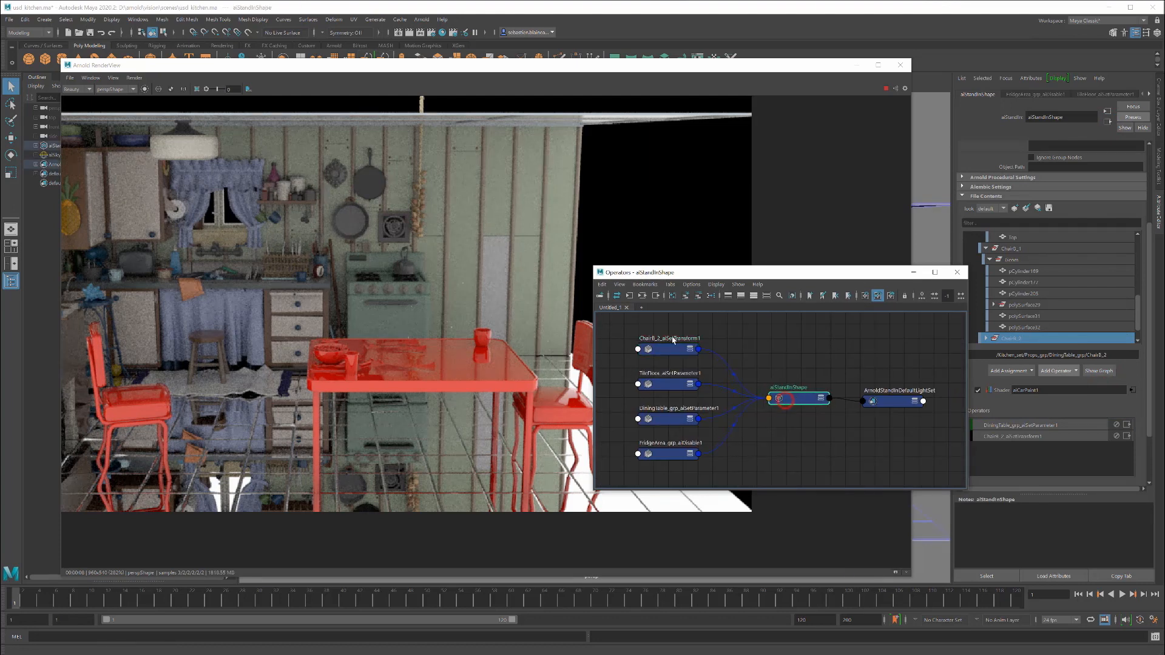
pyautogui.moveTo(672, 420); pyautogui.dragTo(698, 468)
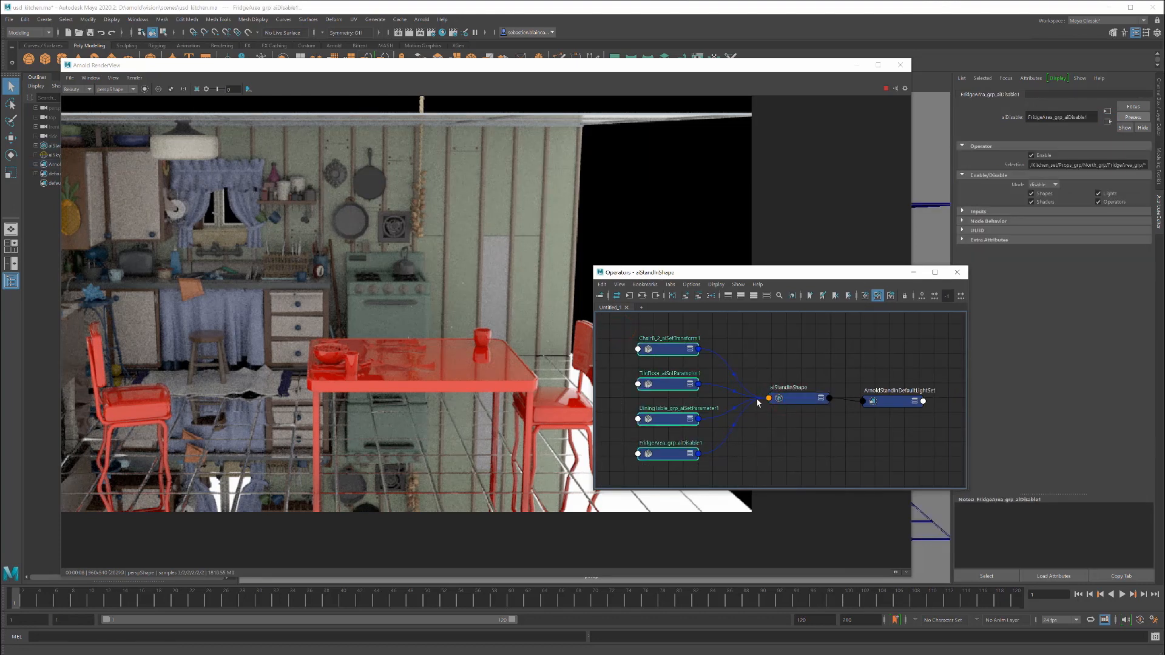
pyautogui.click(799, 401)
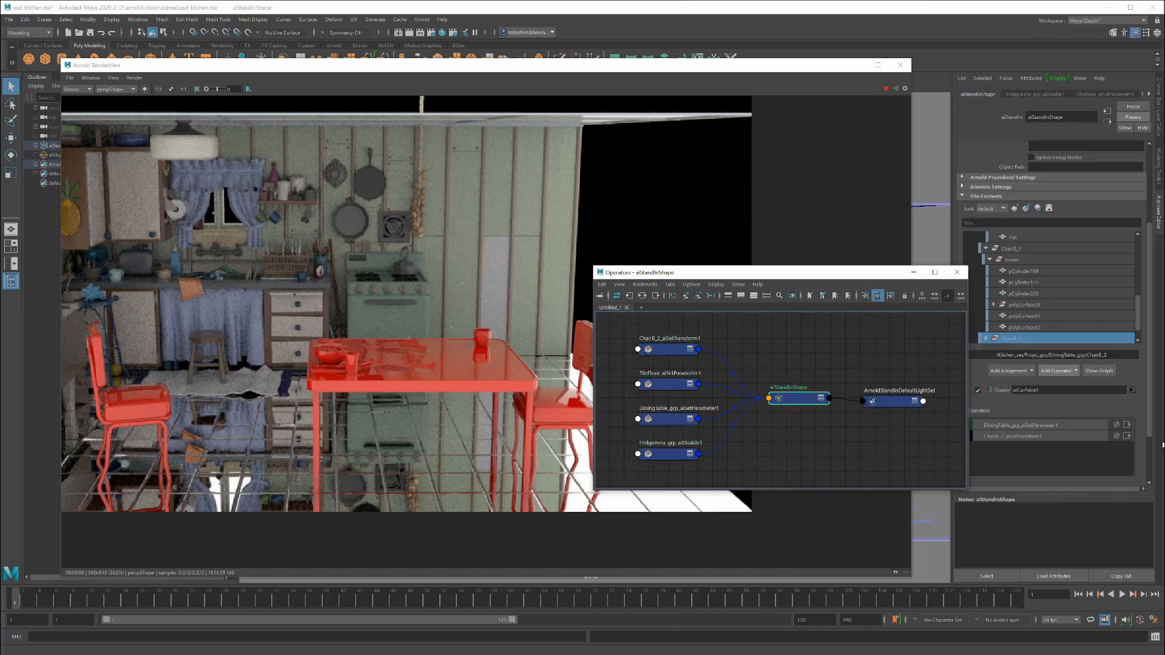
# Step: Compare the operators affecting polySurface29 and ChairB_2, try the ChairB_2 transform operator's override toggle, and close the graph
pyautogui.click(1058, 439)
pyautogui.click(1026, 303)
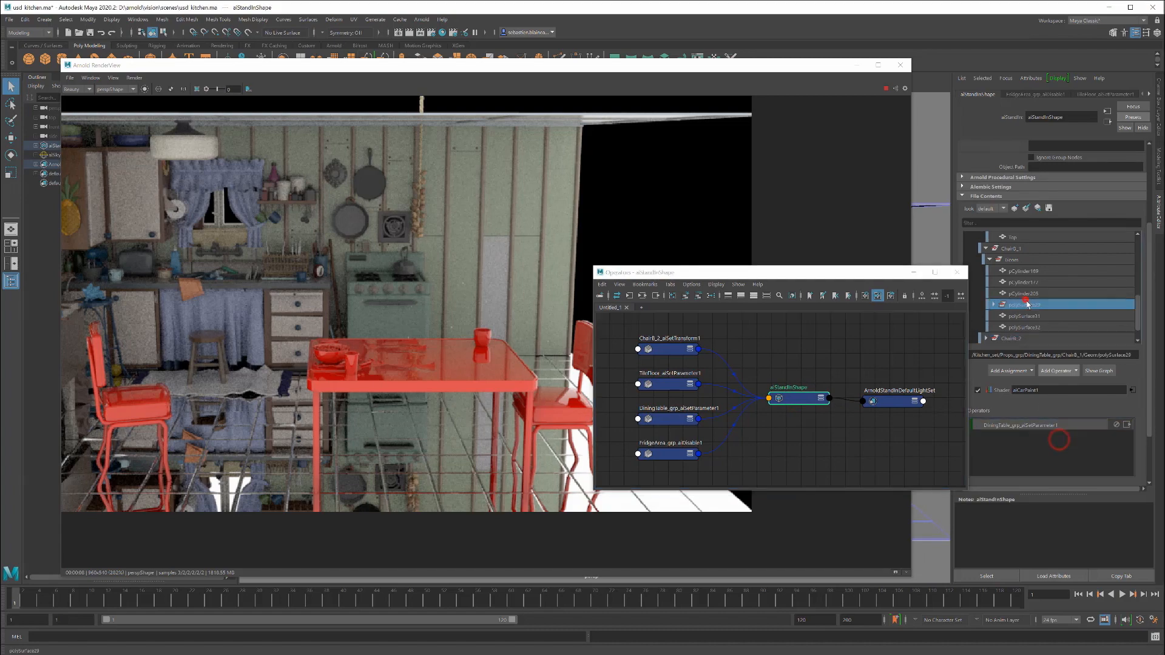
pyautogui.click(1016, 338)
pyautogui.click(1116, 437)
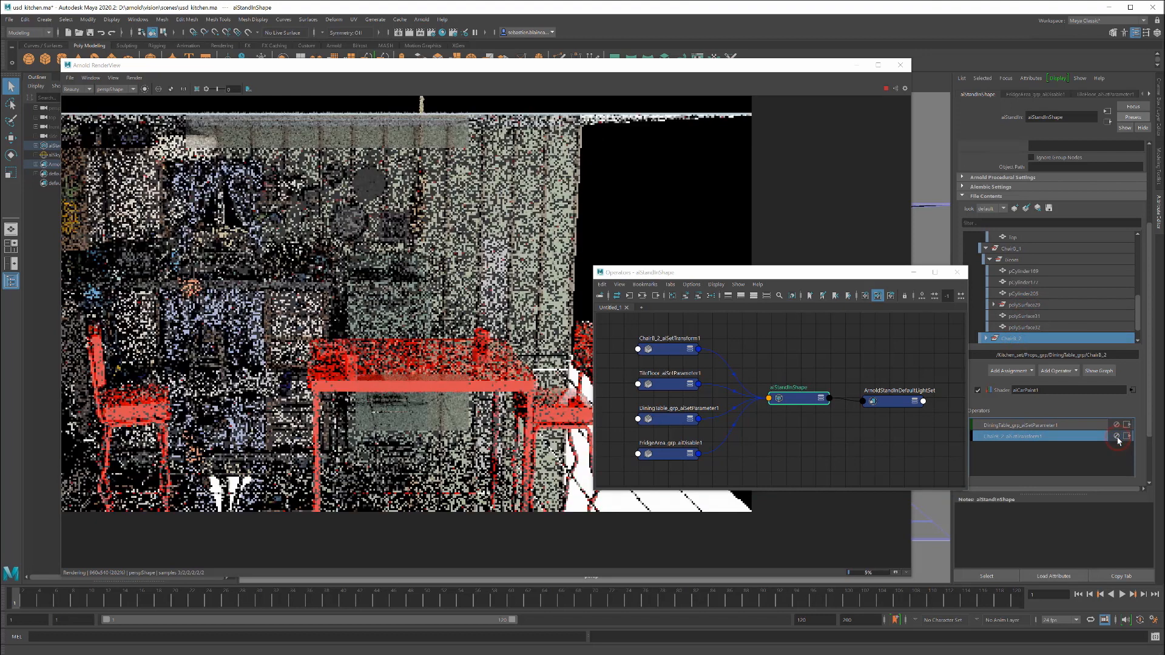
pyautogui.click(1032, 426)
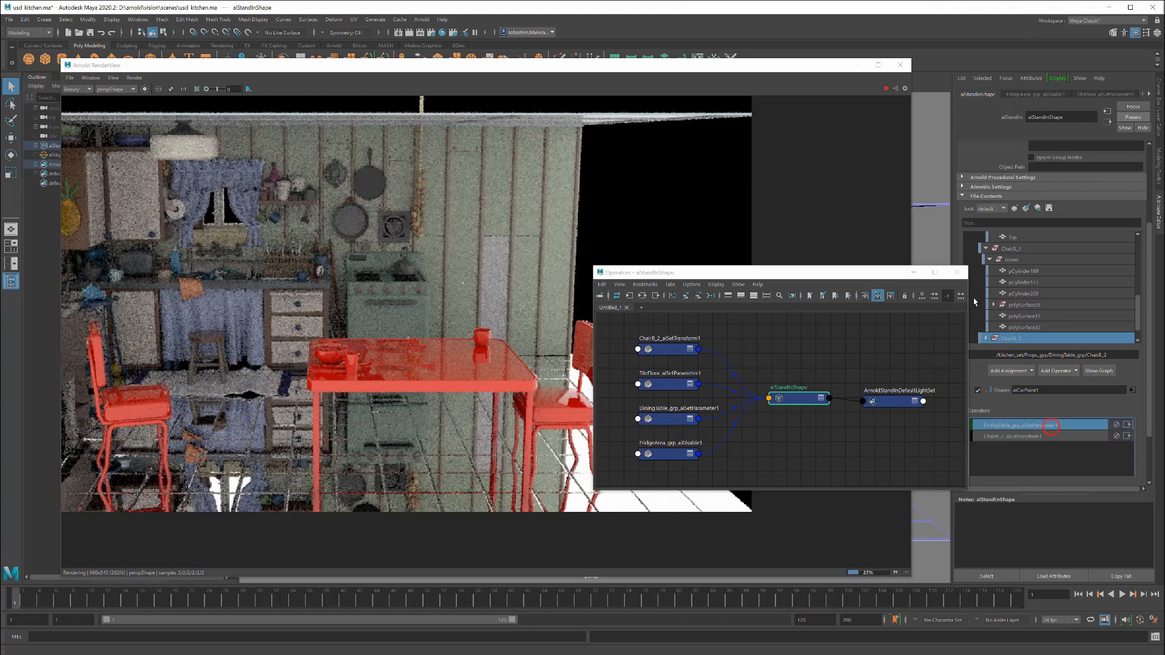
pyautogui.click(958, 274)
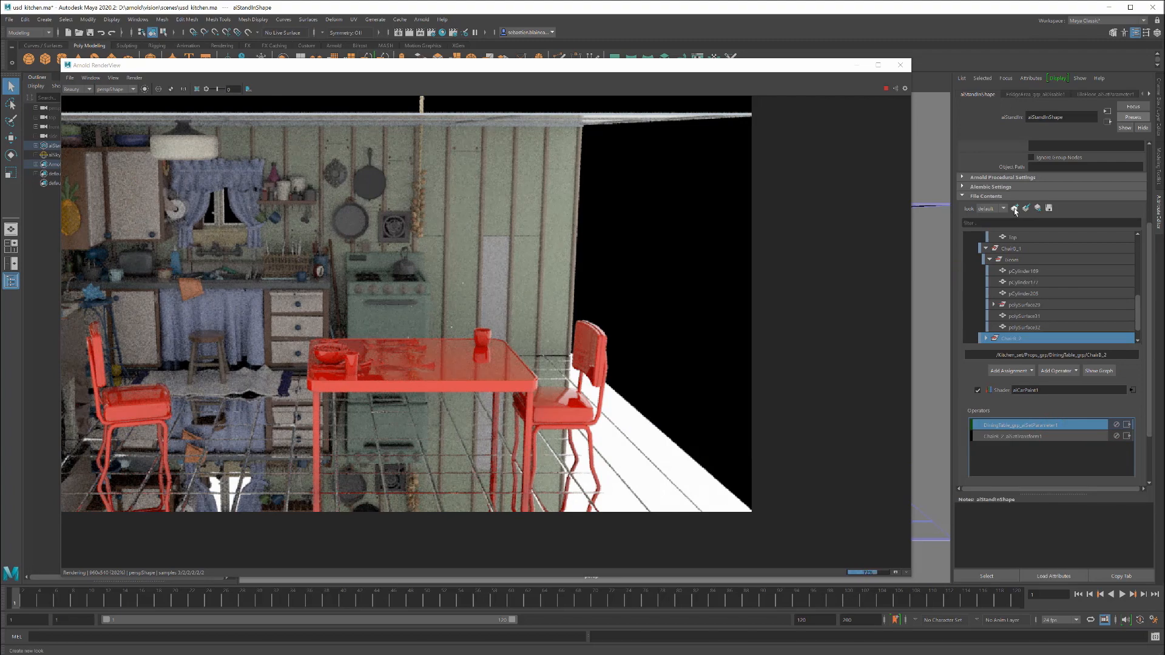
# Step: Create a new look named props for the stand-in without duplicating the current look
pyautogui.click(990, 208)
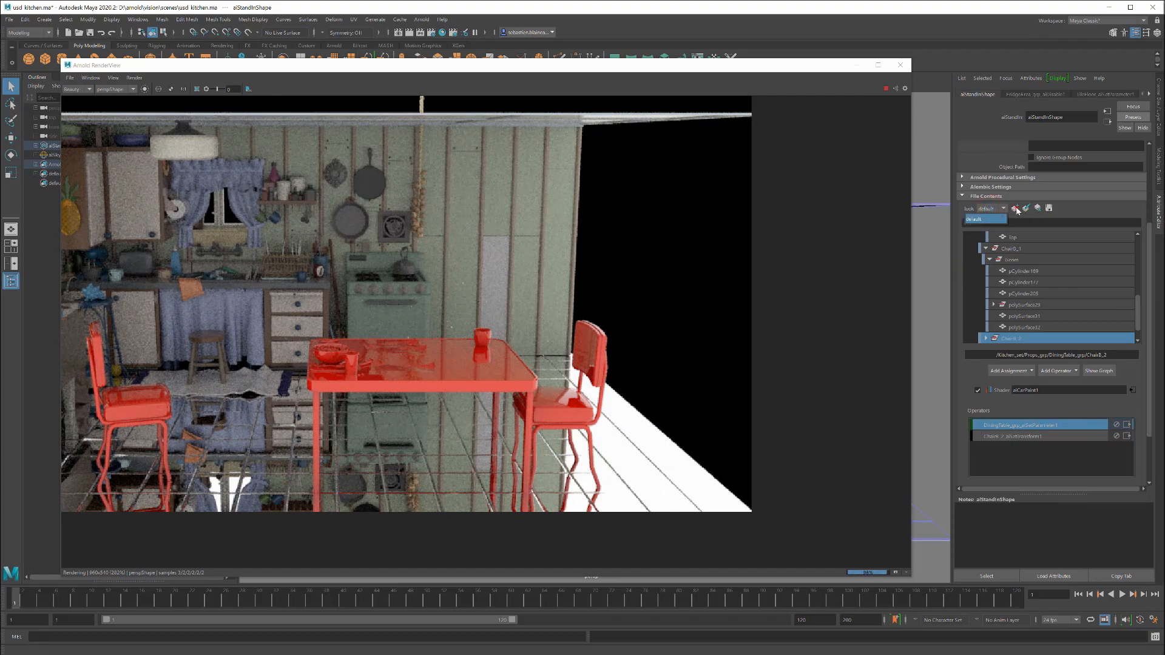
pyautogui.click(1015, 208)
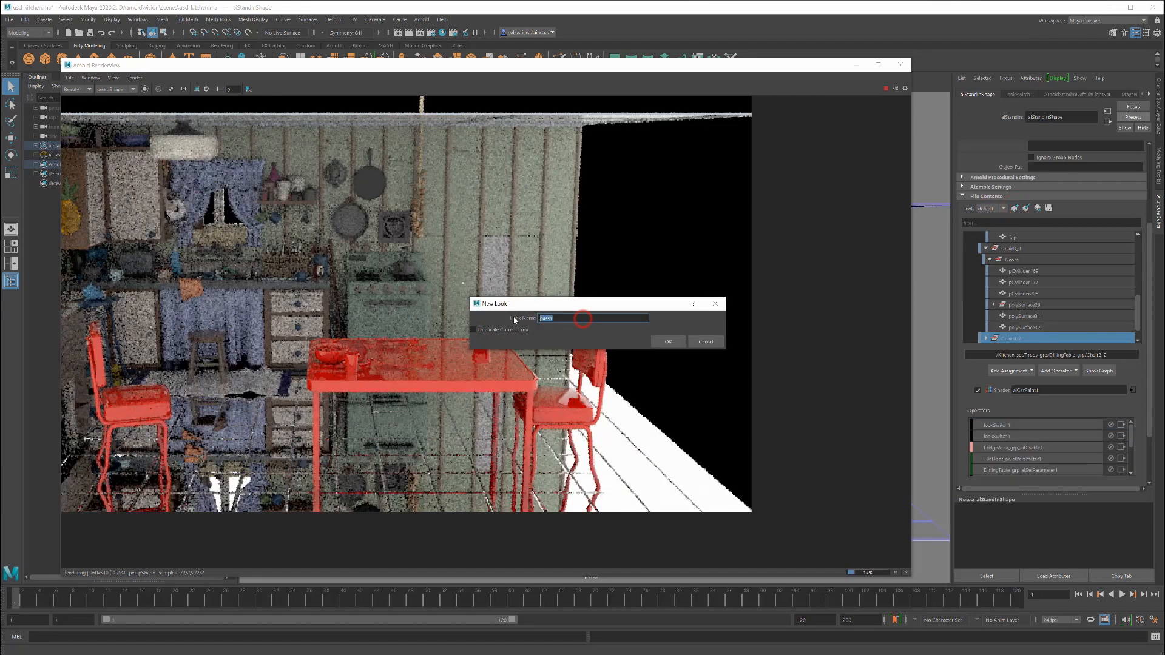
pyautogui.write('props')
pyautogui.click(670, 341)
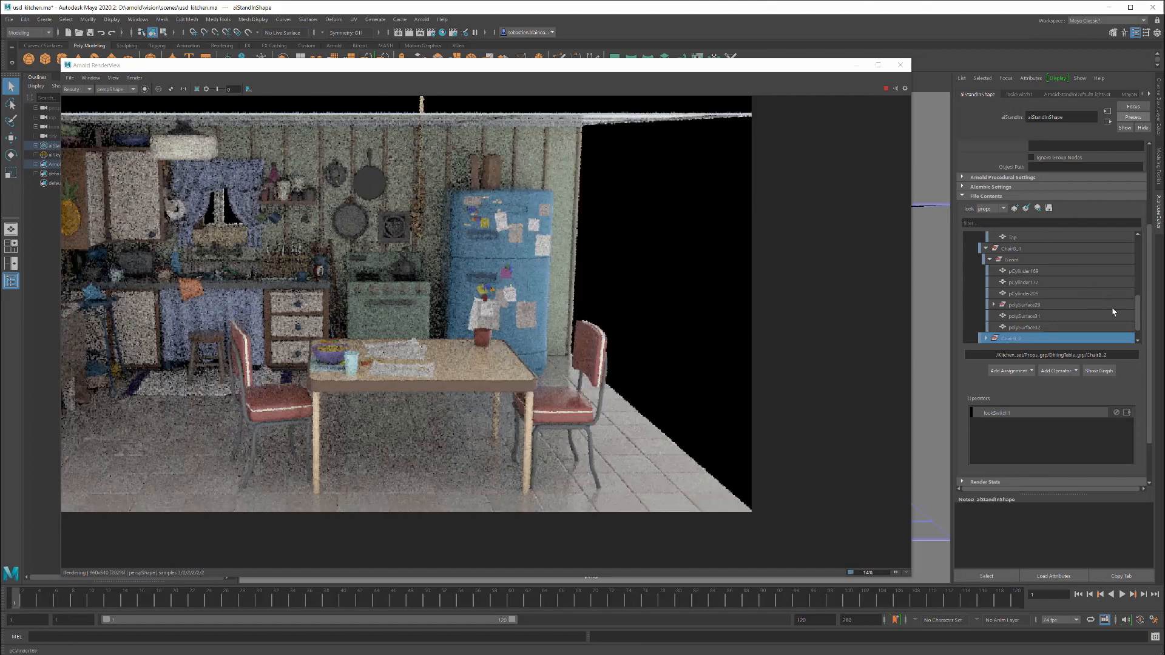
# Step: Select Arch_grp in the stand-in's contents and add an aiDisable operator to it in the props look
pyautogui.moveTo(1139, 318); pyautogui.dragTo(1147, 233)
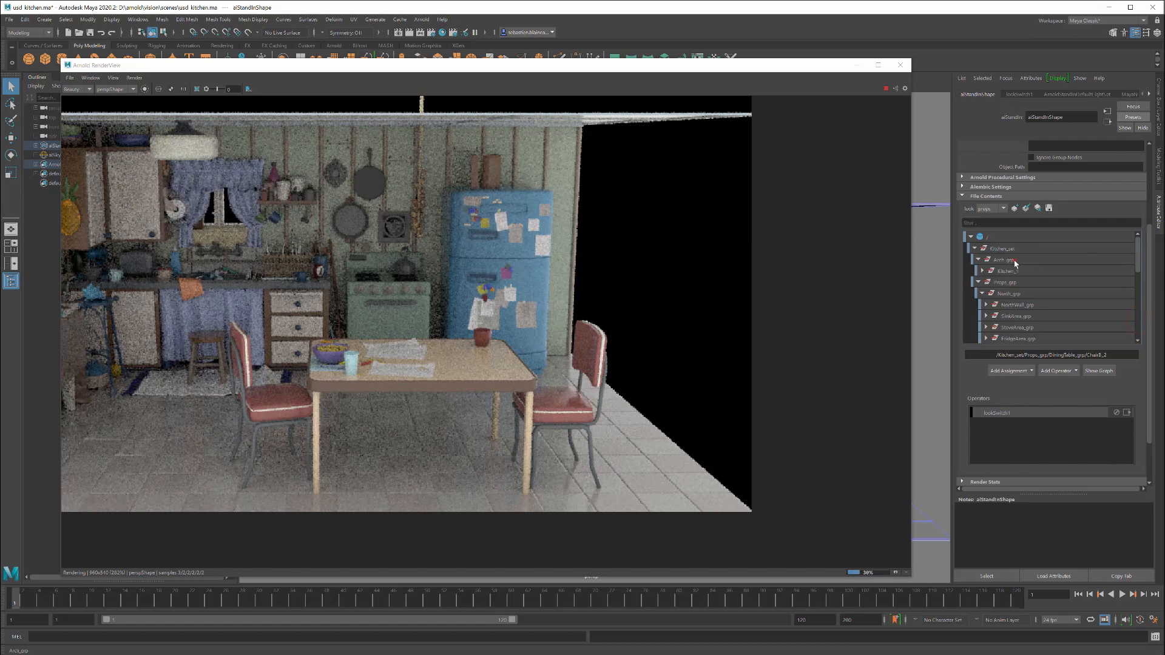
pyautogui.click(1013, 259)
pyautogui.click(1057, 370)
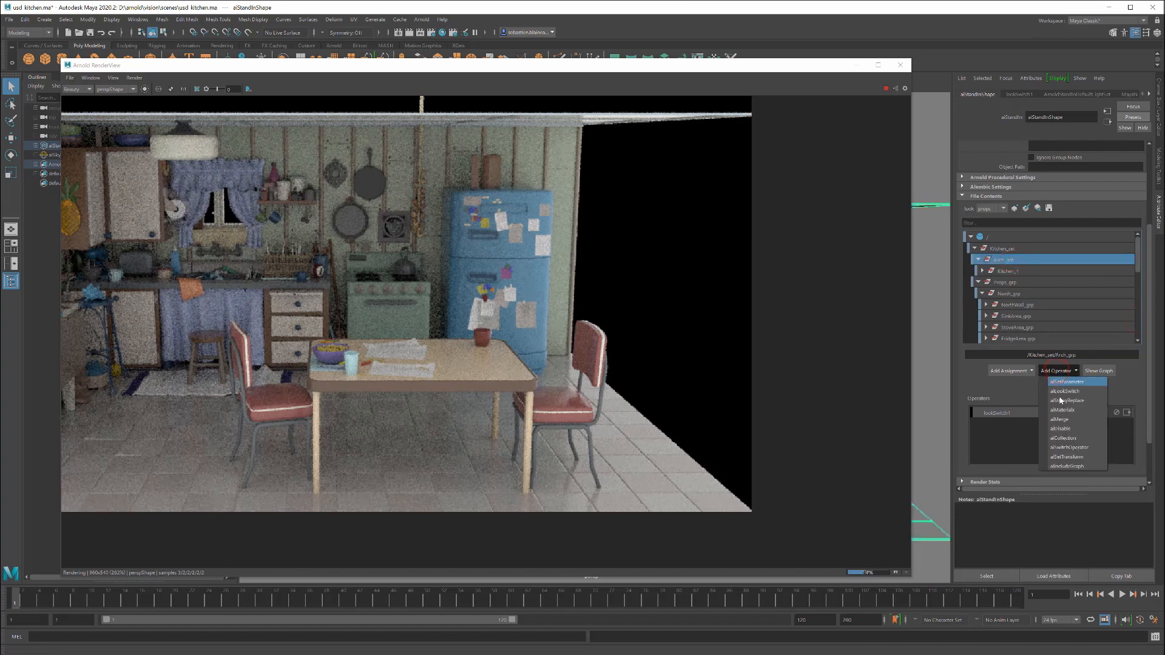
pyautogui.click(1060, 428)
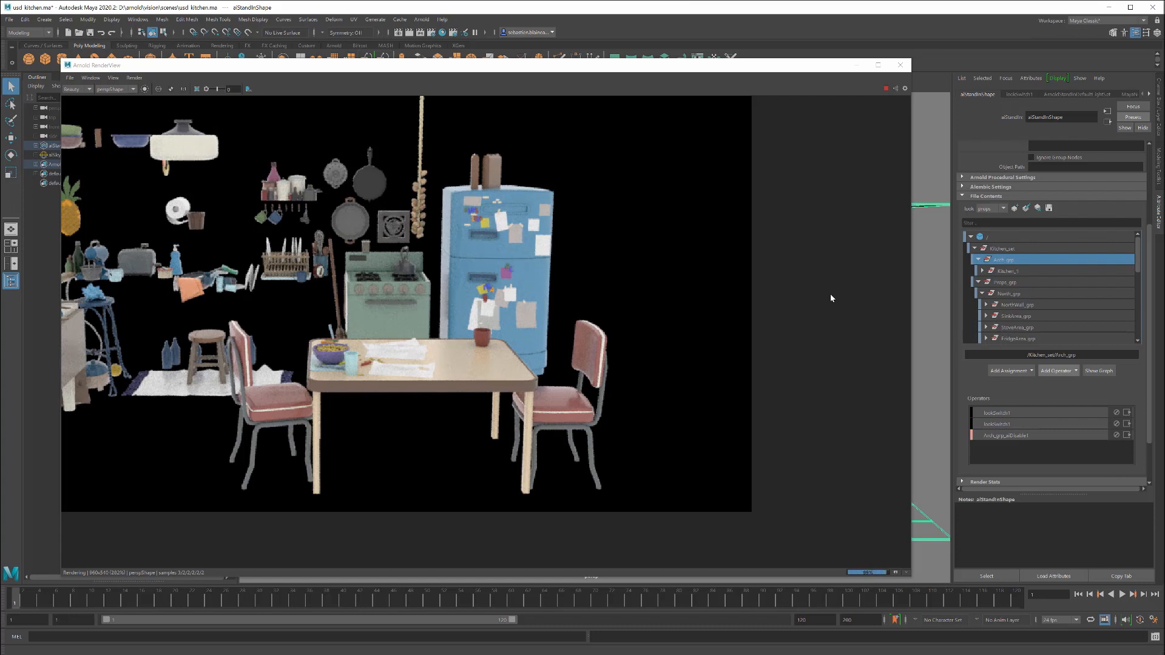
# Step: Switch the stand-in to the default look and back to props to compare the two
pyautogui.click(996, 208)
pyautogui.click(986, 219)
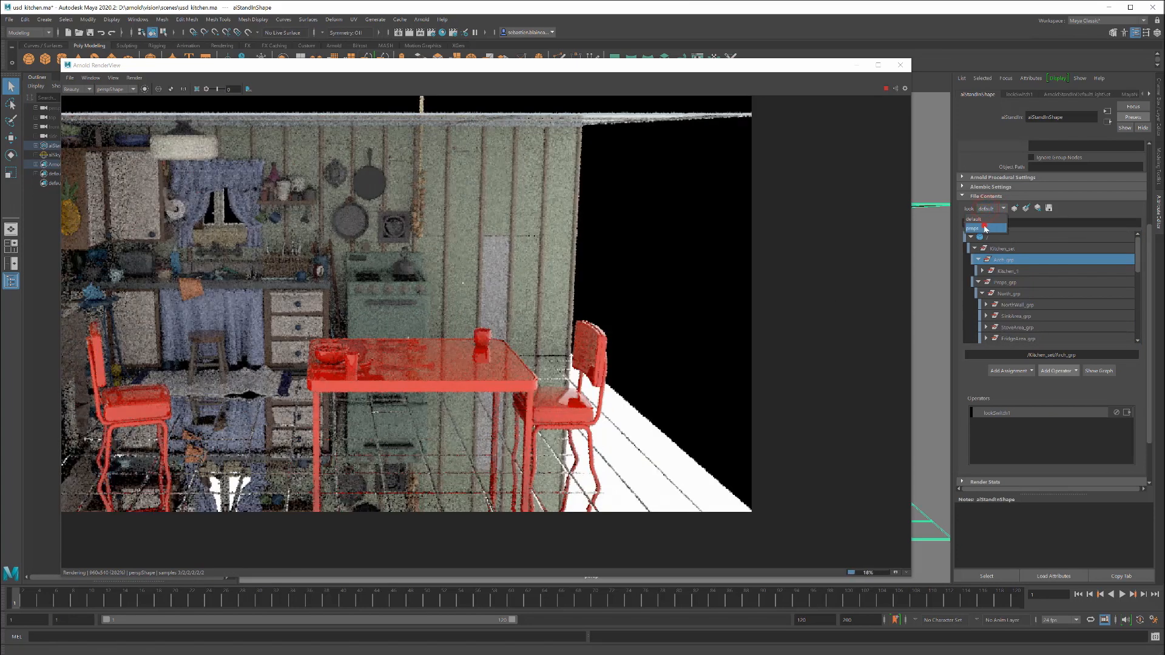
pyautogui.click(985, 228)
# Step: Show the operator graph again, graph the look switch's connections to the operators, and select the stand-in node
pyautogui.click(1098, 371)
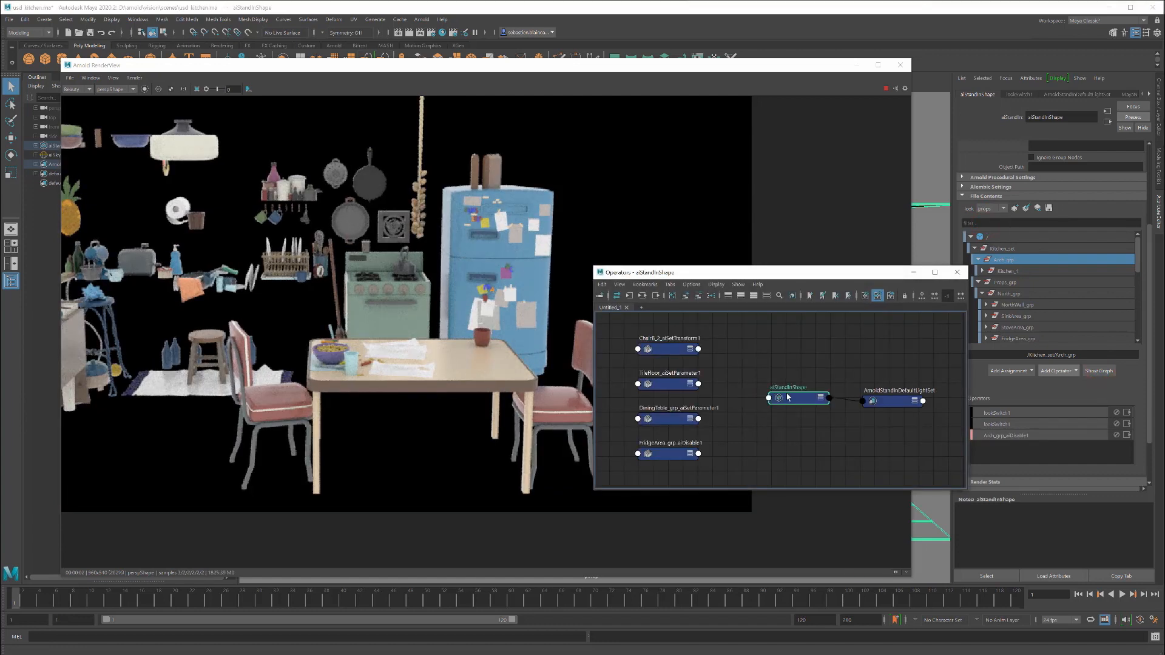
pyautogui.click(642, 296)
pyautogui.click(665, 399)
pyautogui.click(642, 296)
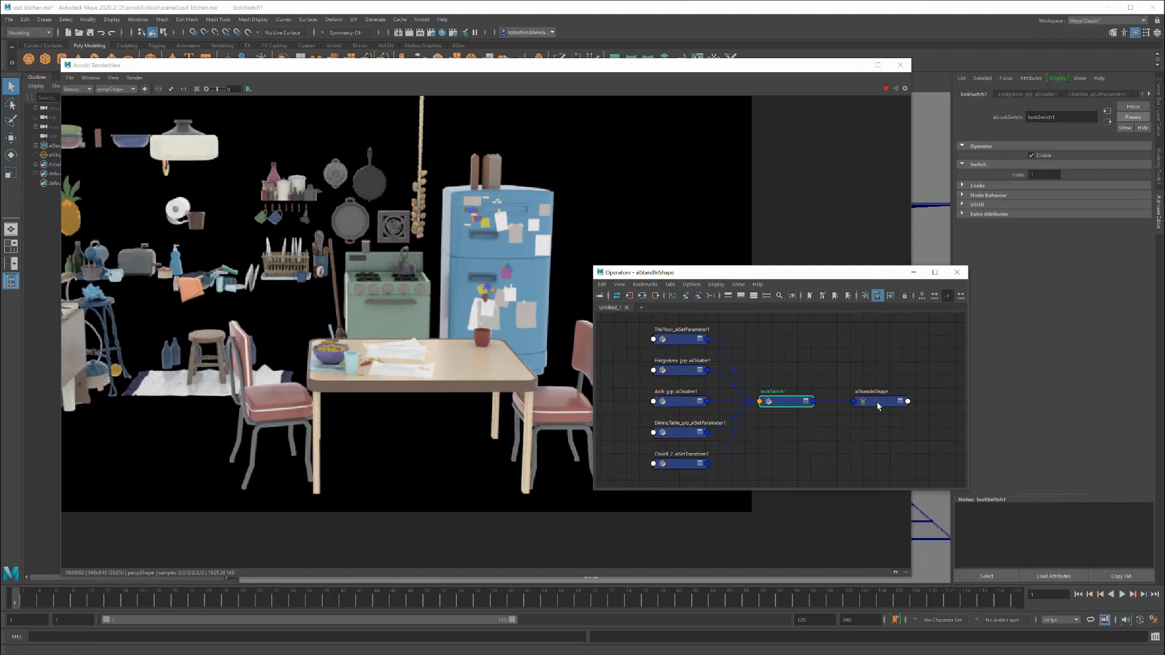
pyautogui.click(877, 404)
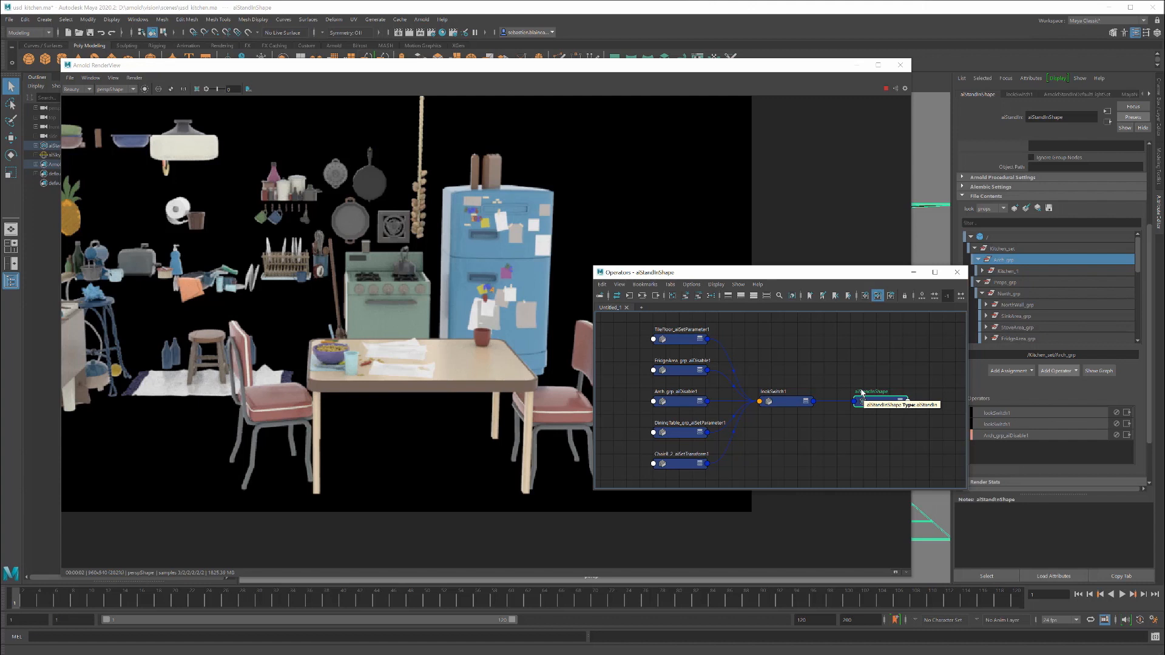
# Step: Export the selected stand-in's operator graph with assigned shaders as a USD file, replacing the existing ops.usd
pyautogui.click(421, 20)
pyautogui.moveTo(452, 86)
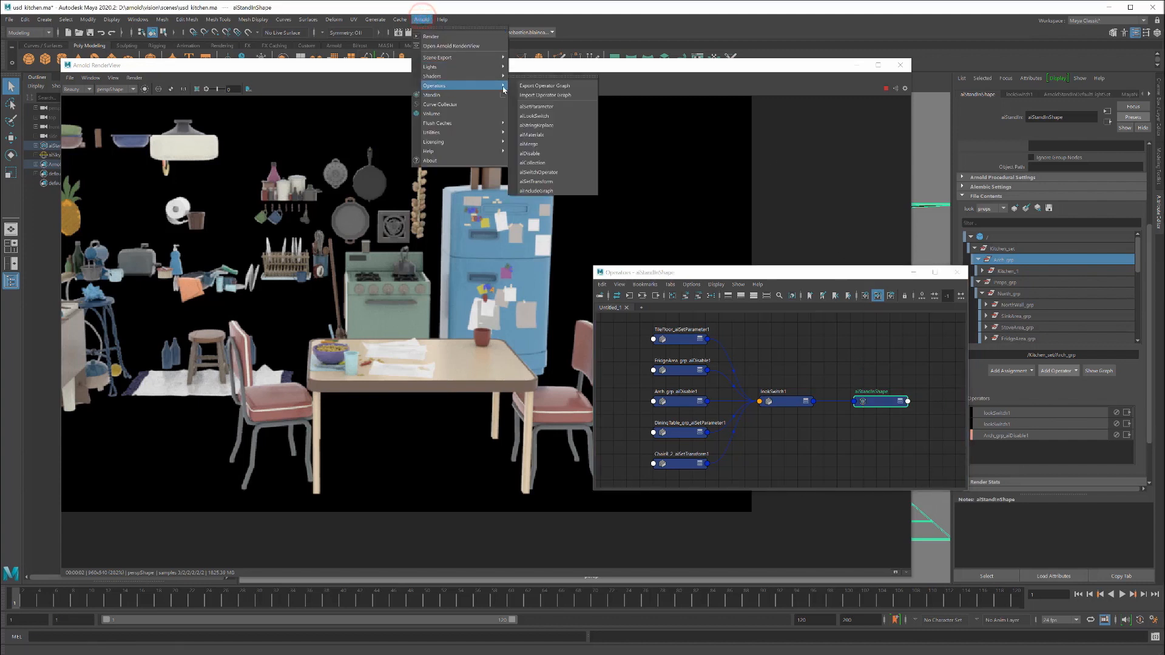
pyautogui.click(545, 85)
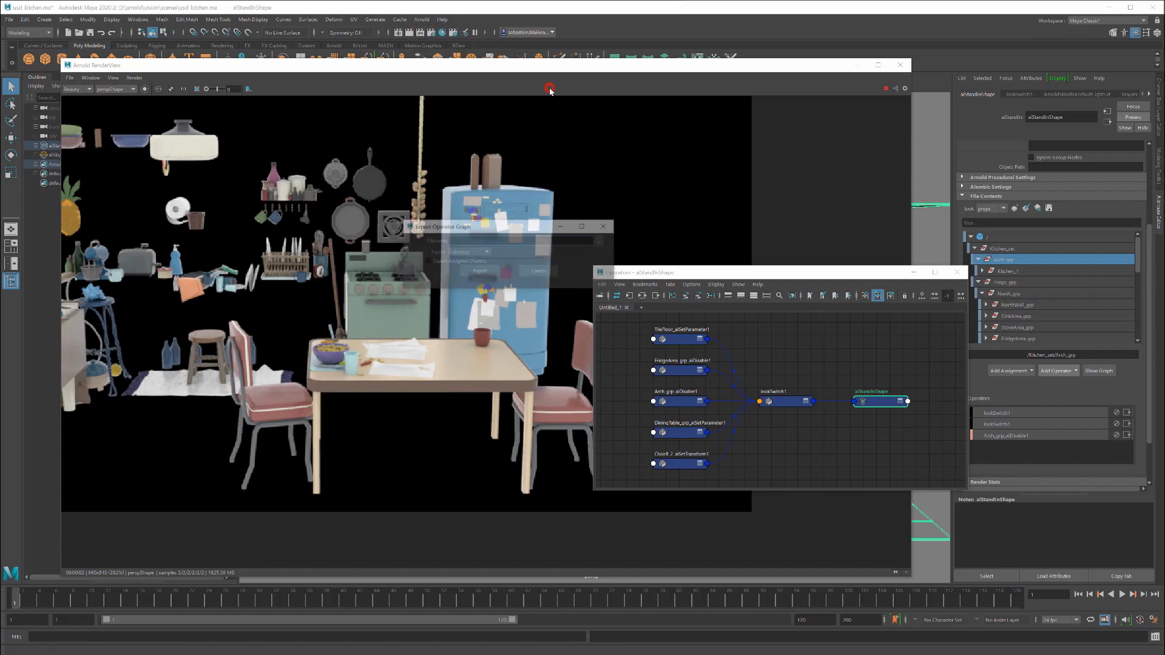
pyautogui.click(602, 242)
pyautogui.click(405, 556)
pyautogui.click(394, 573)
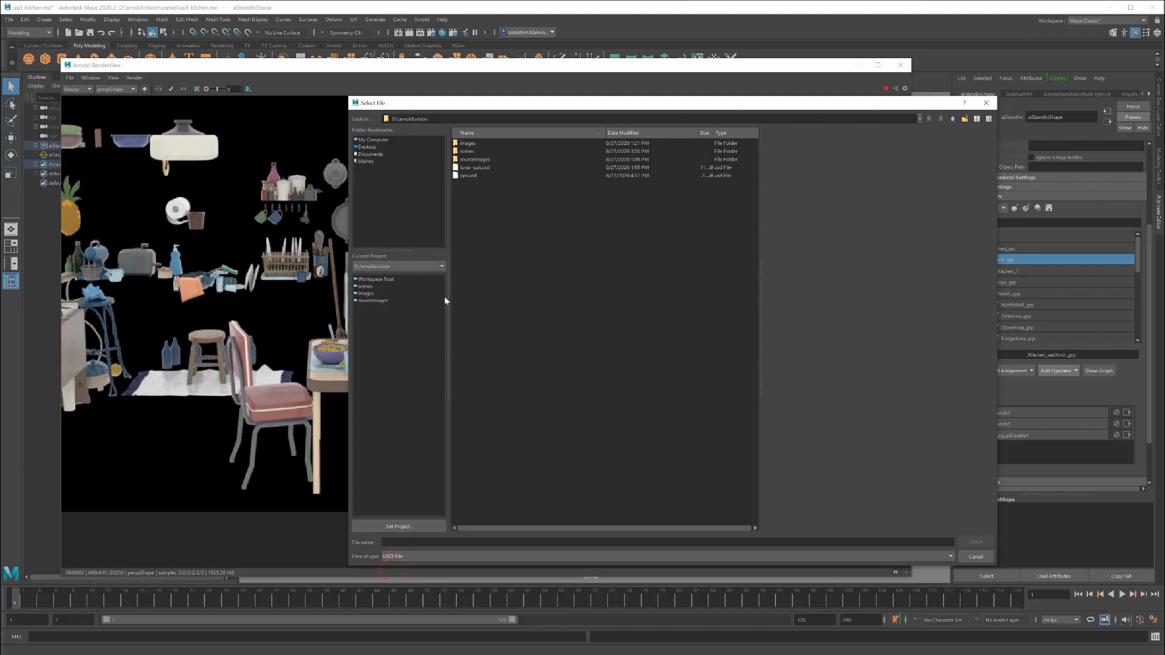
pyautogui.click(470, 176)
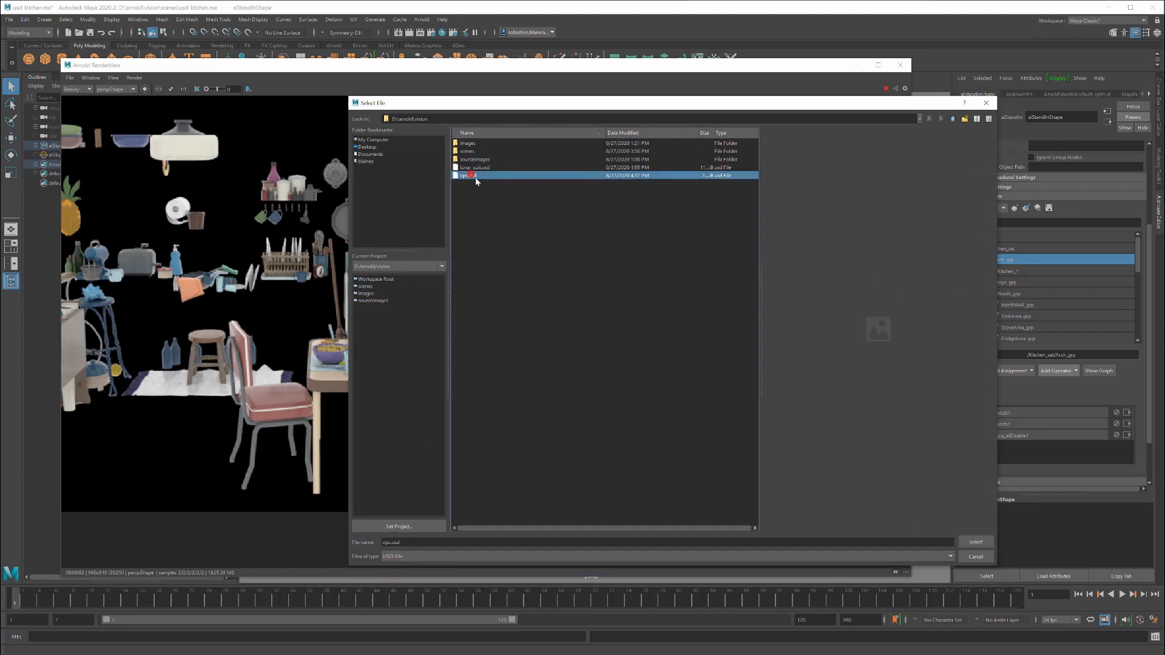
pyautogui.click(975, 542)
pyautogui.click(657, 354)
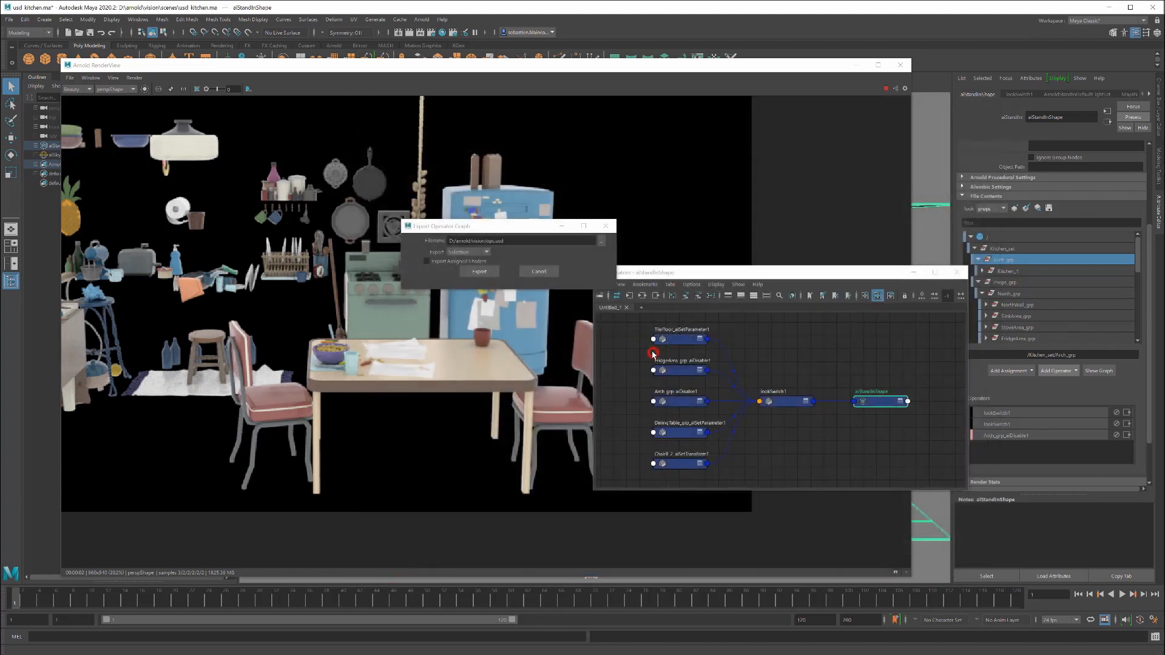
pyautogui.click(428, 262)
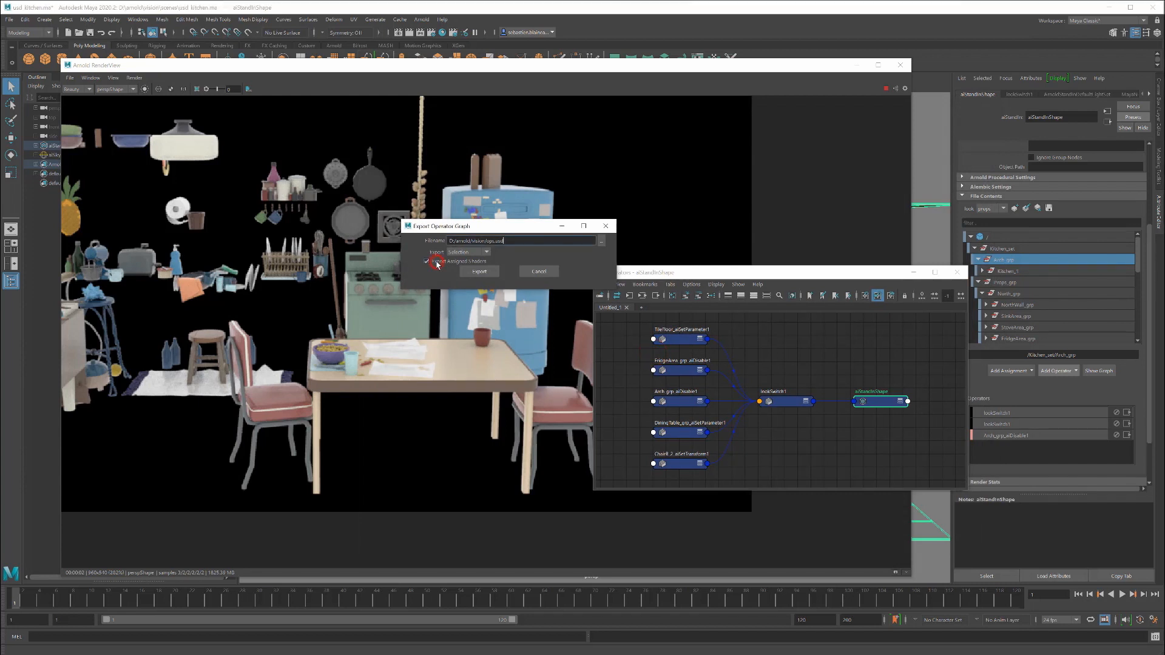
pyautogui.click(478, 272)
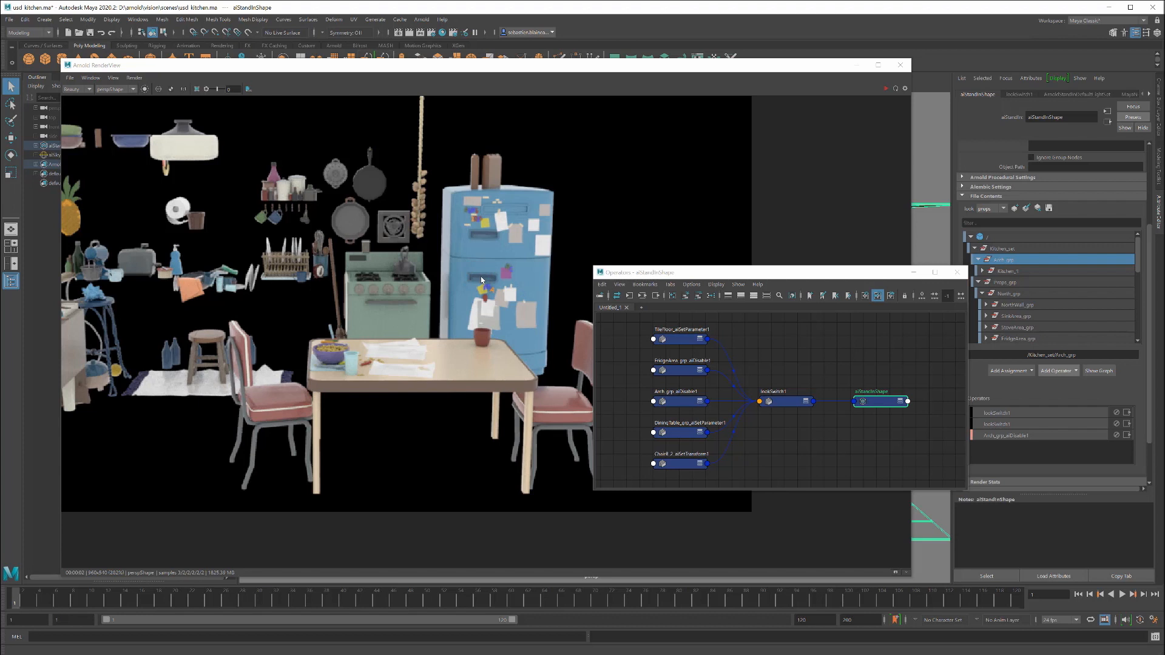
# Step: Close the edited kitchen scene without saving and switch to the untitled Maya session
pyautogui.click(1152, 7)
pyautogui.click(607, 338)
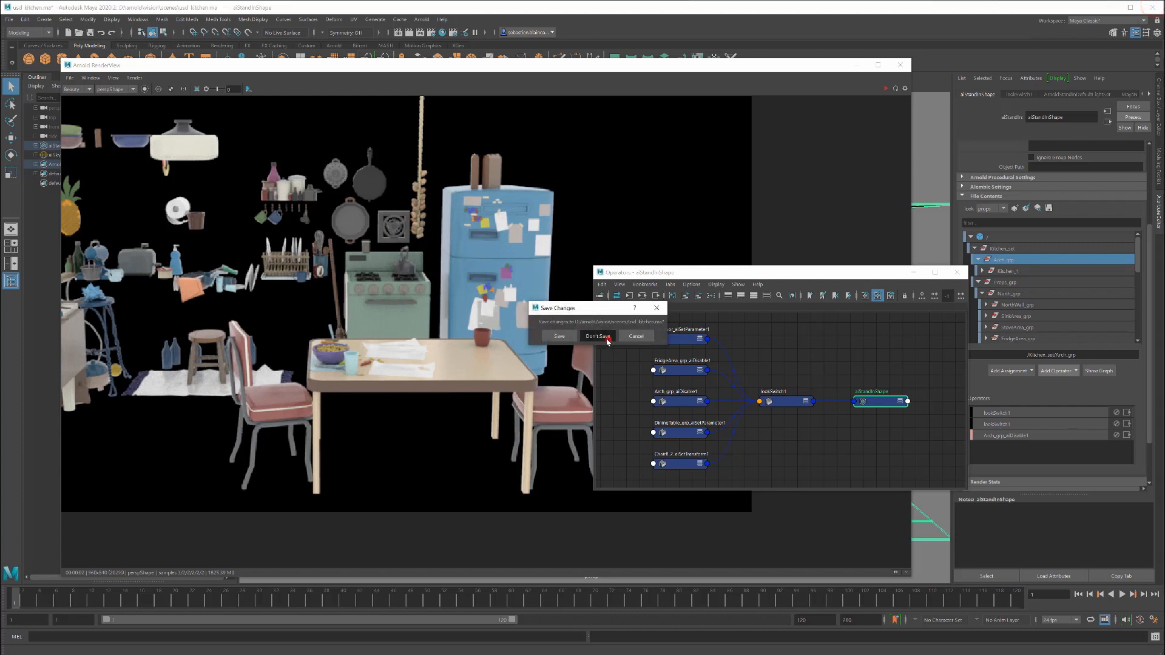
pyautogui.moveTo(362, 653)
pyautogui.click(576, 637)
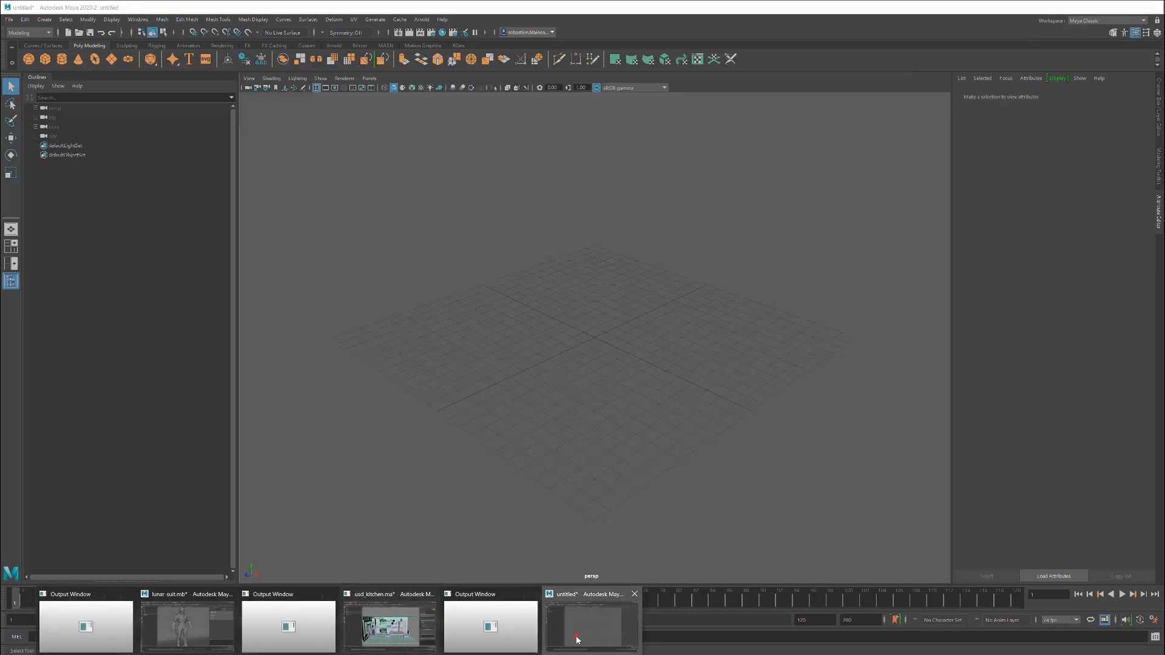
# Step: Open the recent scene usd_kitchen.ma, discarding the untitled scene's changes
pyautogui.click(9, 19)
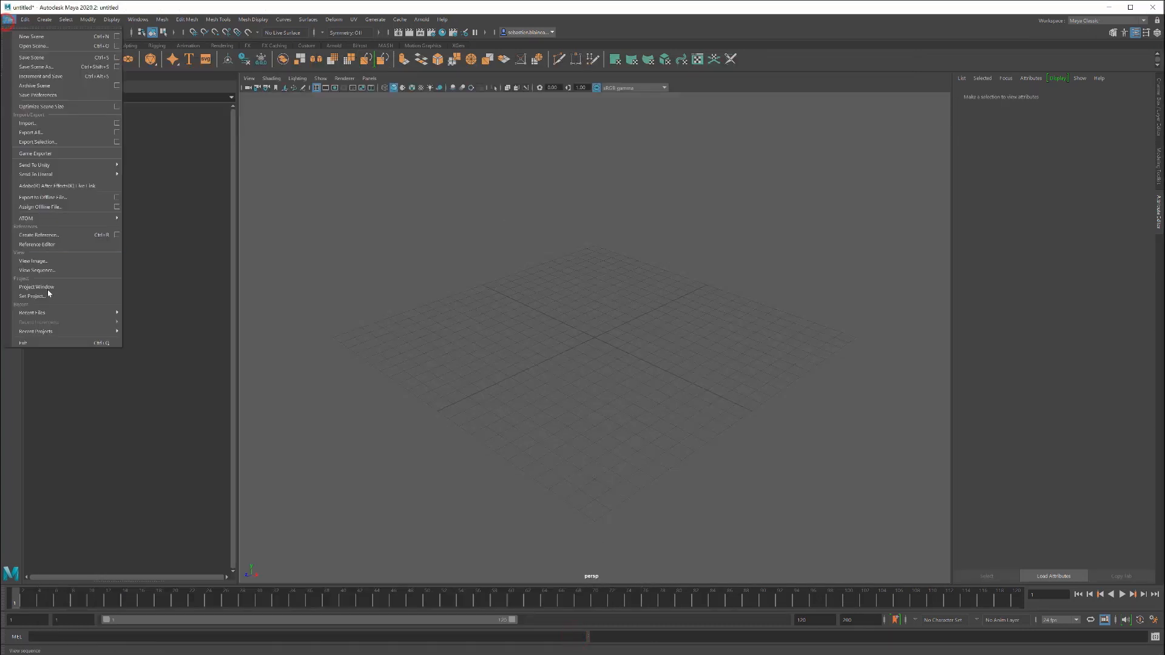
pyautogui.moveTo(52, 313)
pyautogui.click(153, 315)
pyautogui.click(604, 336)
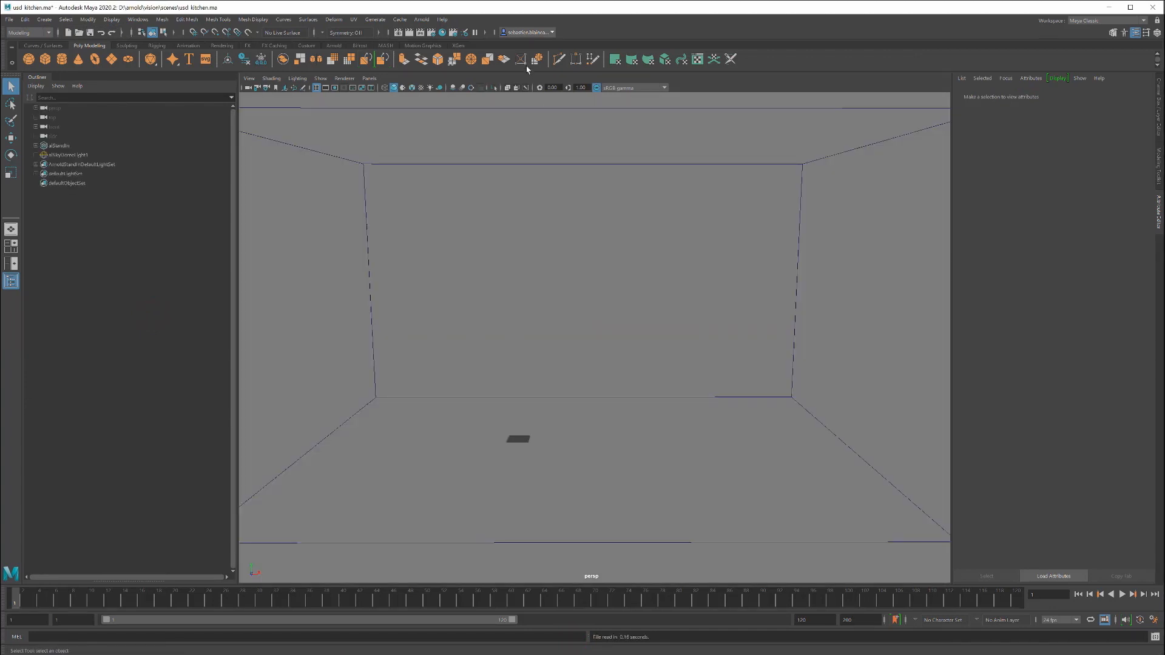
# Step: Render the kitchen scene with Arnold, collapse the render comments area, and enlarge the rendered image
pyautogui.click(423, 21)
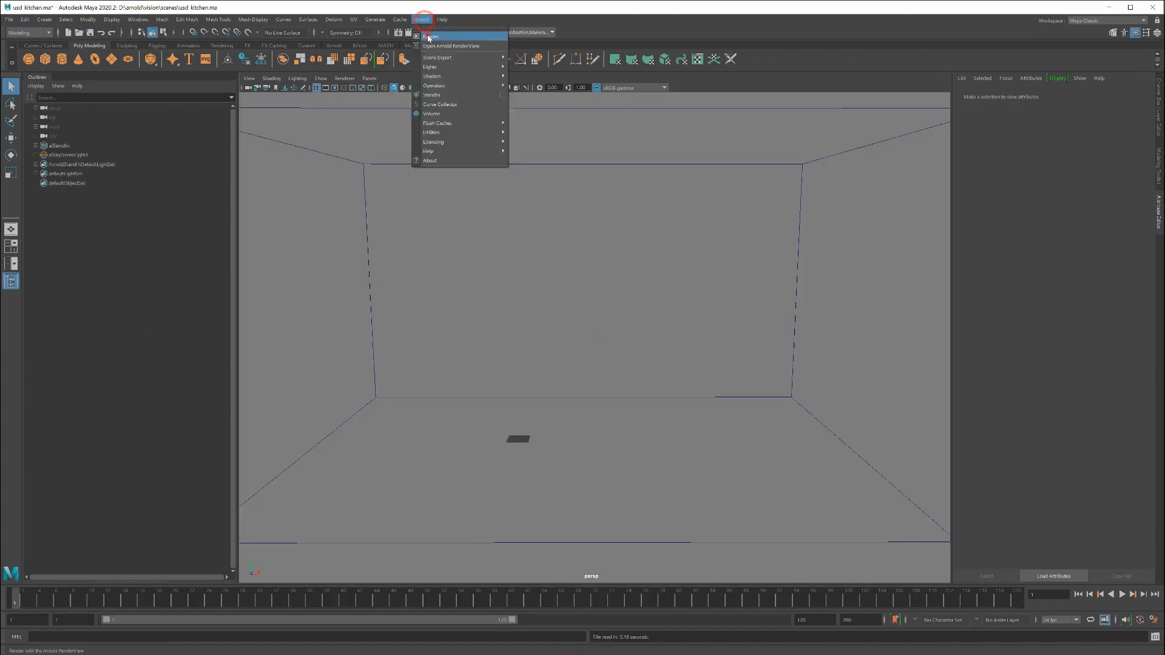
pyautogui.click(425, 32)
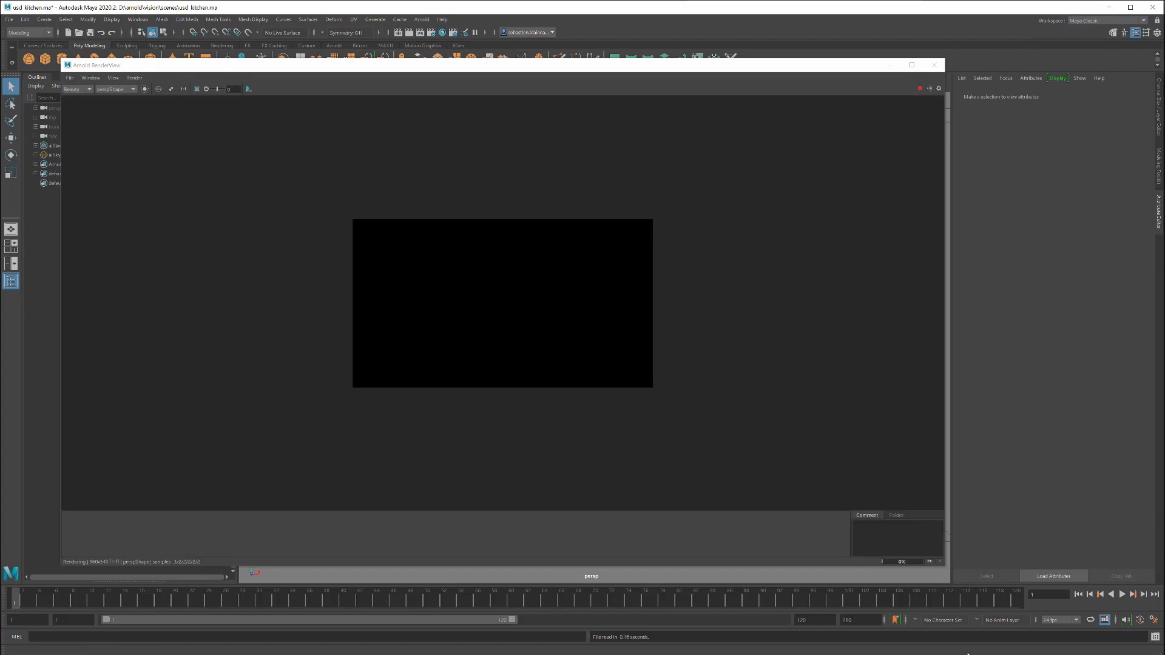
pyautogui.click(939, 561)
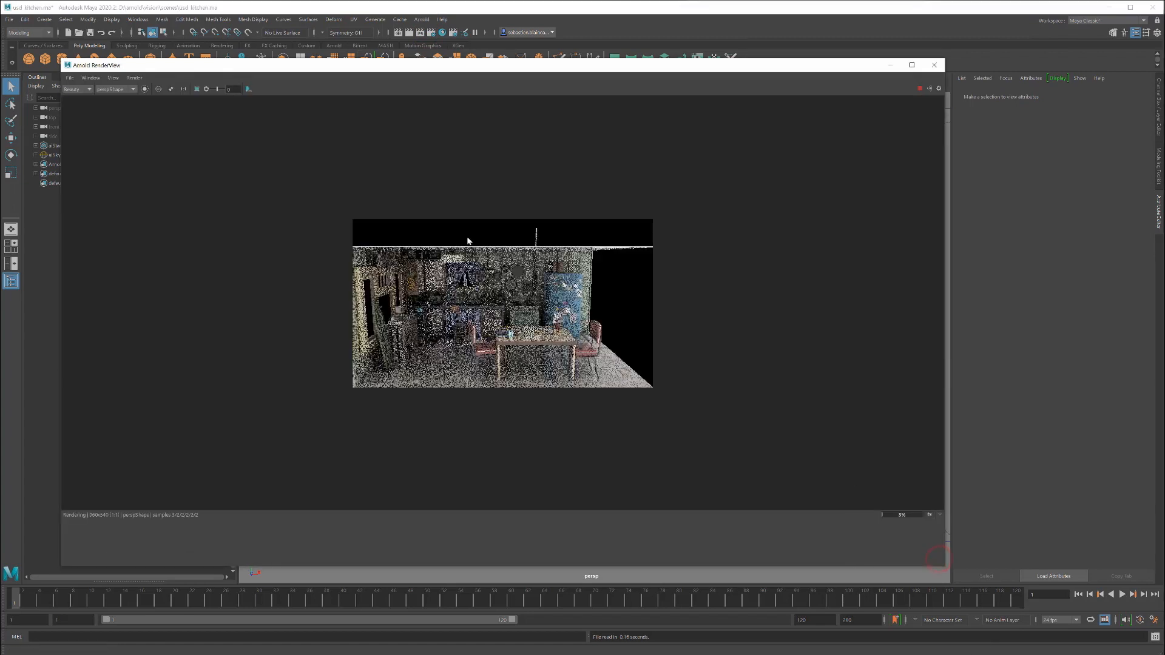
pyautogui.scroll(2, 496, 294)
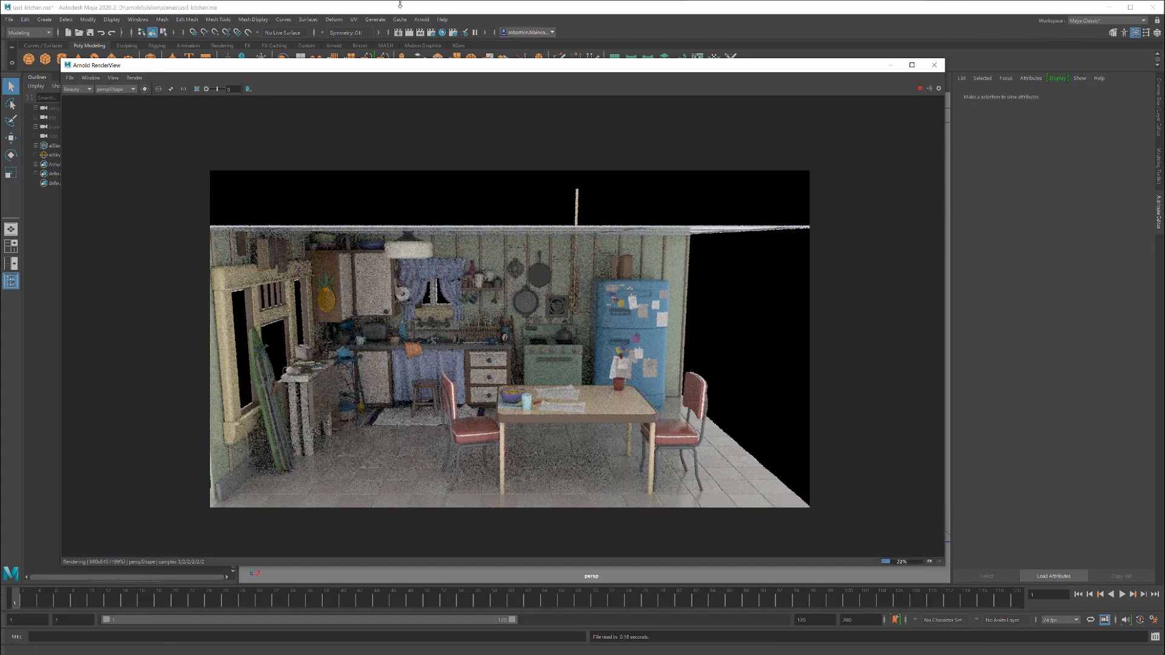
# Step: Import the operator graph from ops.usd, using the USD file type
pyautogui.click(420, 20)
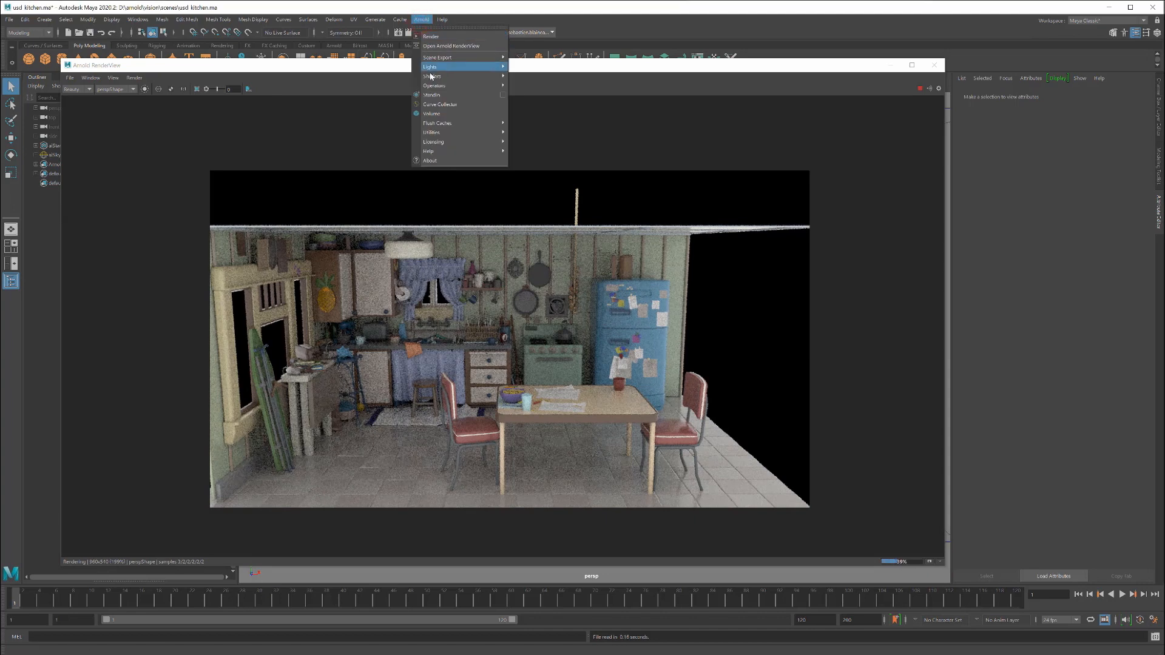
pyautogui.moveTo(432, 86)
pyautogui.click(557, 95)
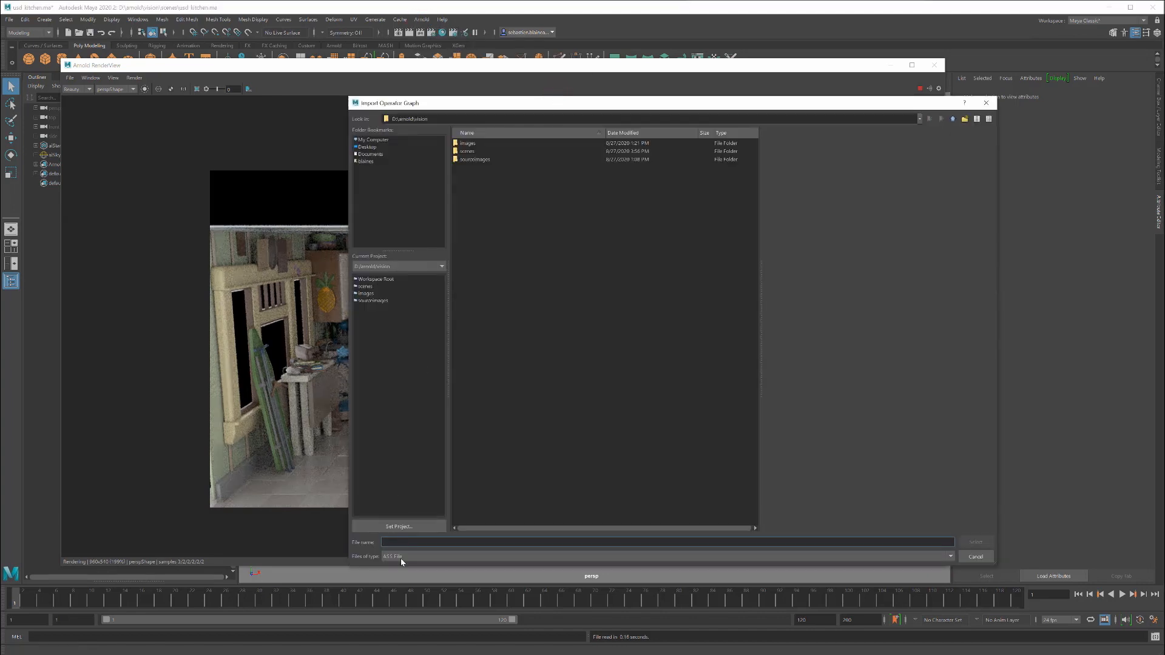
pyautogui.click(399, 557)
pyautogui.click(400, 576)
pyautogui.click(397, 553)
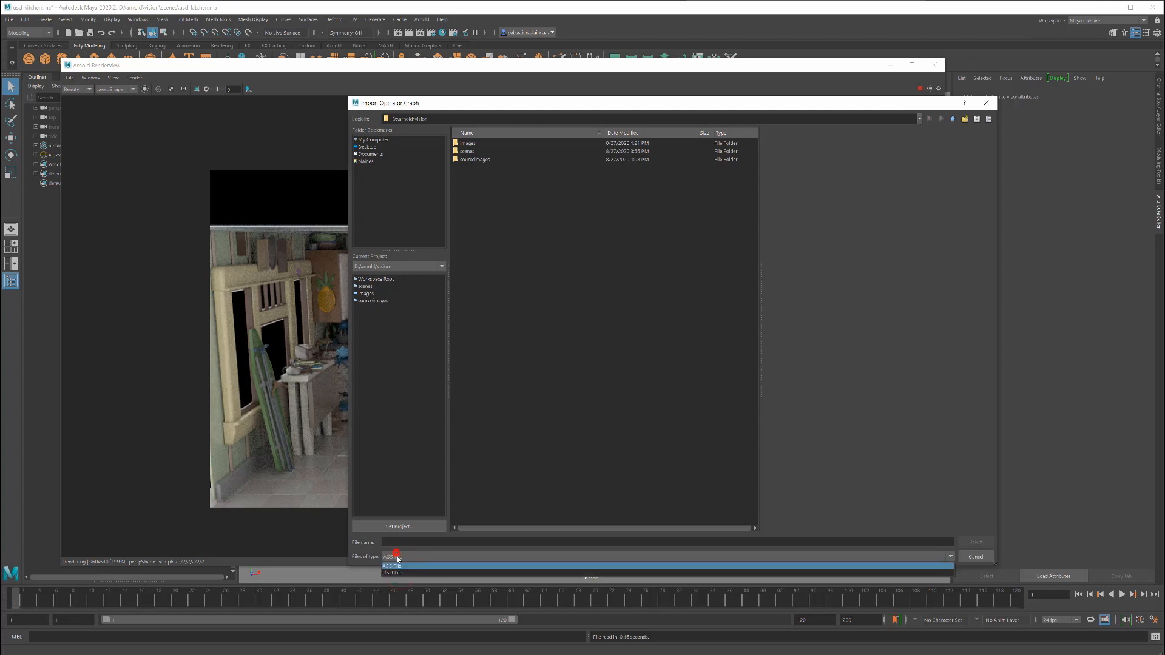
pyautogui.click(393, 572)
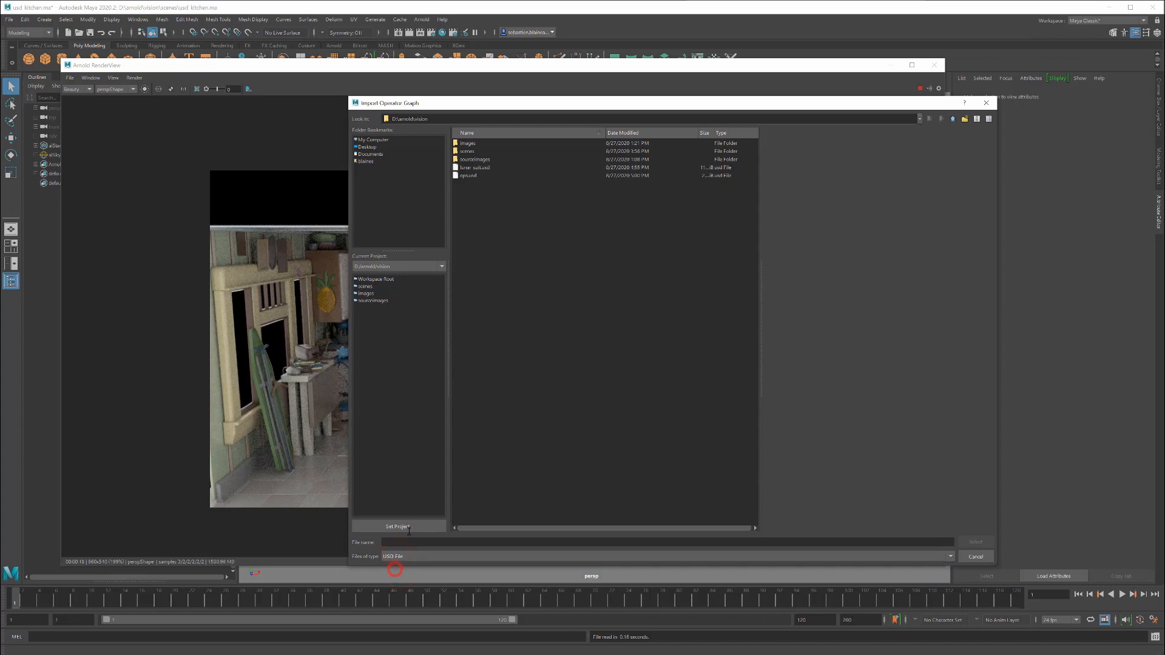
pyautogui.doubleClick(467, 176)
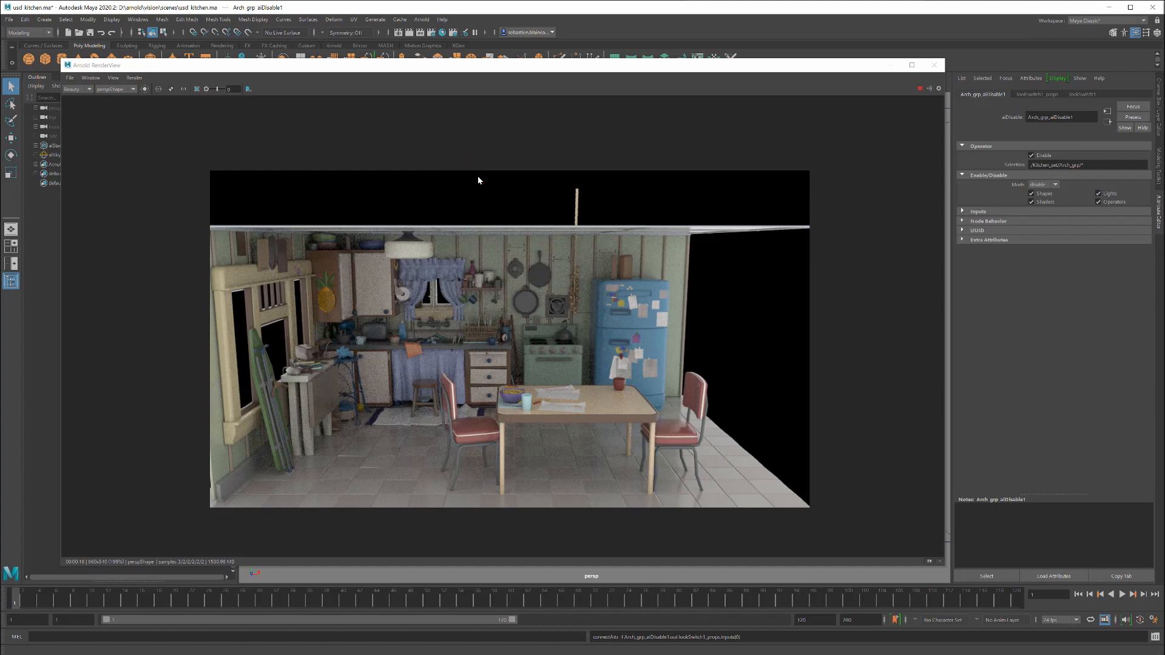
# Step: Show the imported operators in the Node Editor and graph all input connections of lookSwitch1
pyautogui.click(138, 19)
pyautogui.click(138, 144)
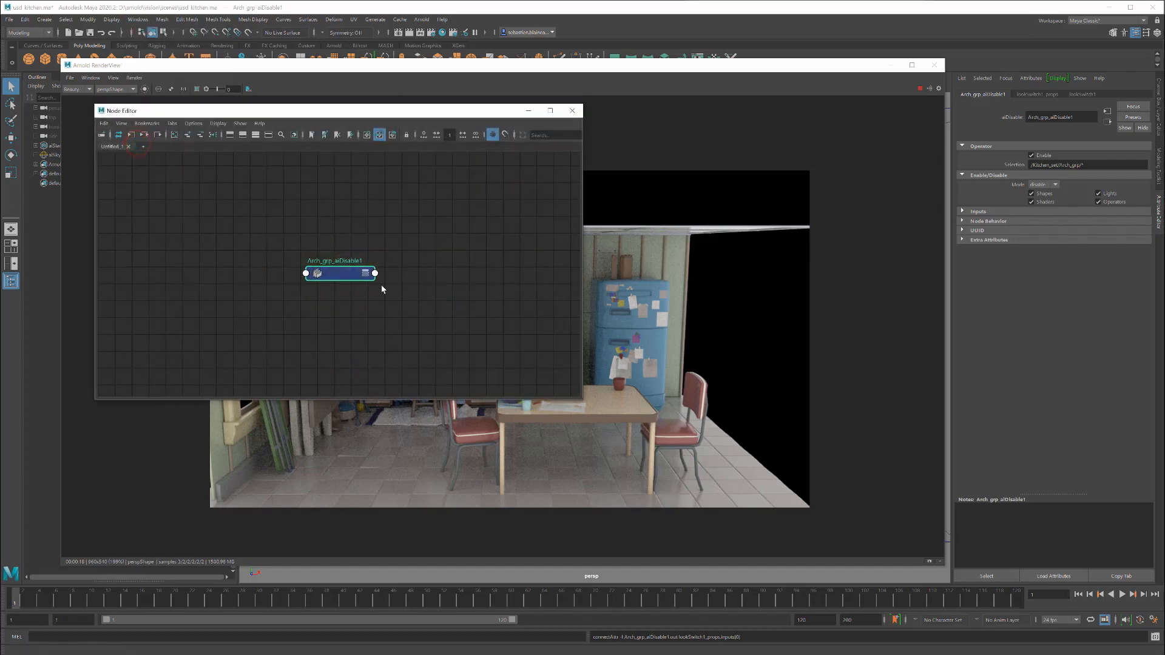
pyautogui.click(144, 135)
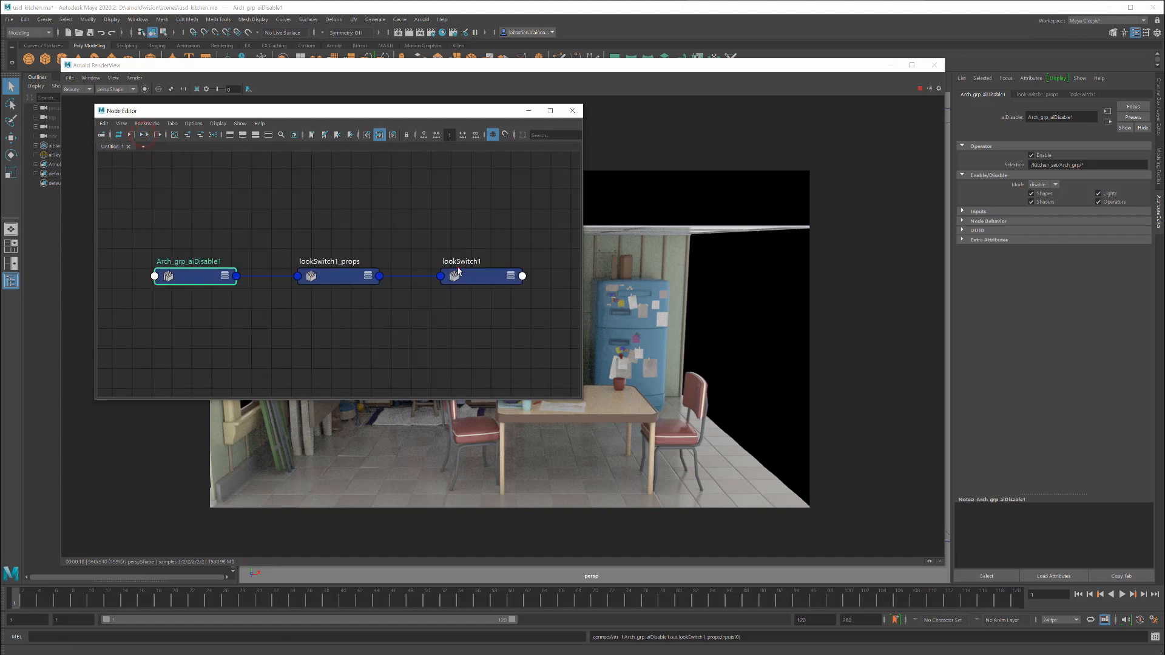
pyautogui.click(458, 272)
pyautogui.click(144, 134)
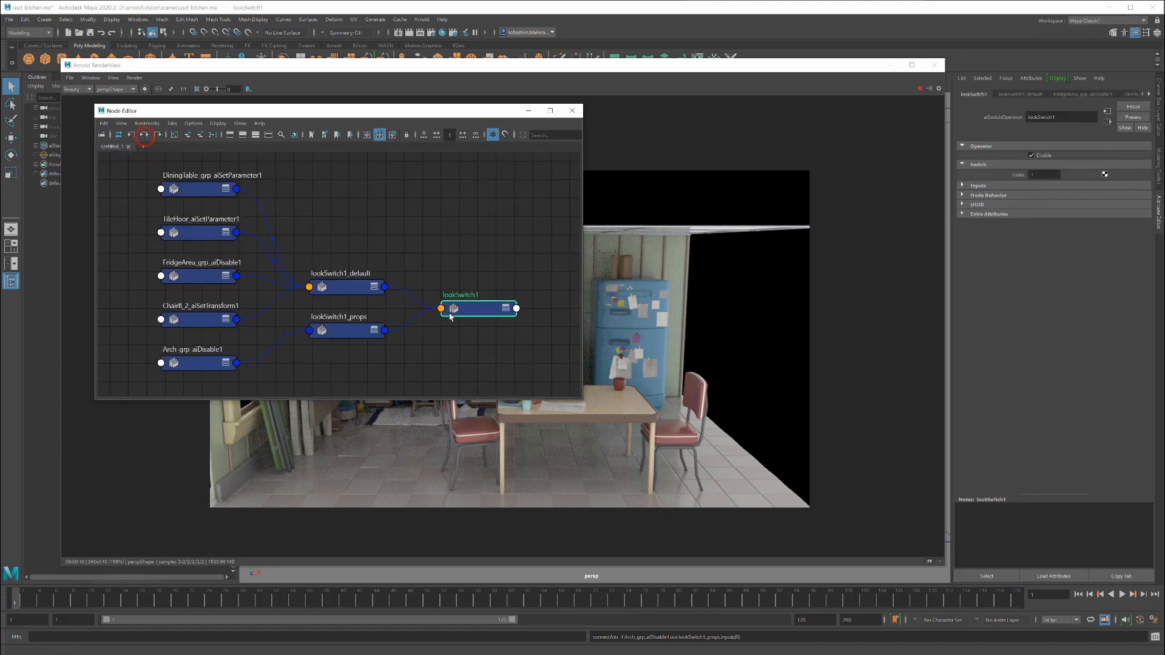
pyautogui.moveTo(446, 315); pyautogui.dragTo(433, 310)
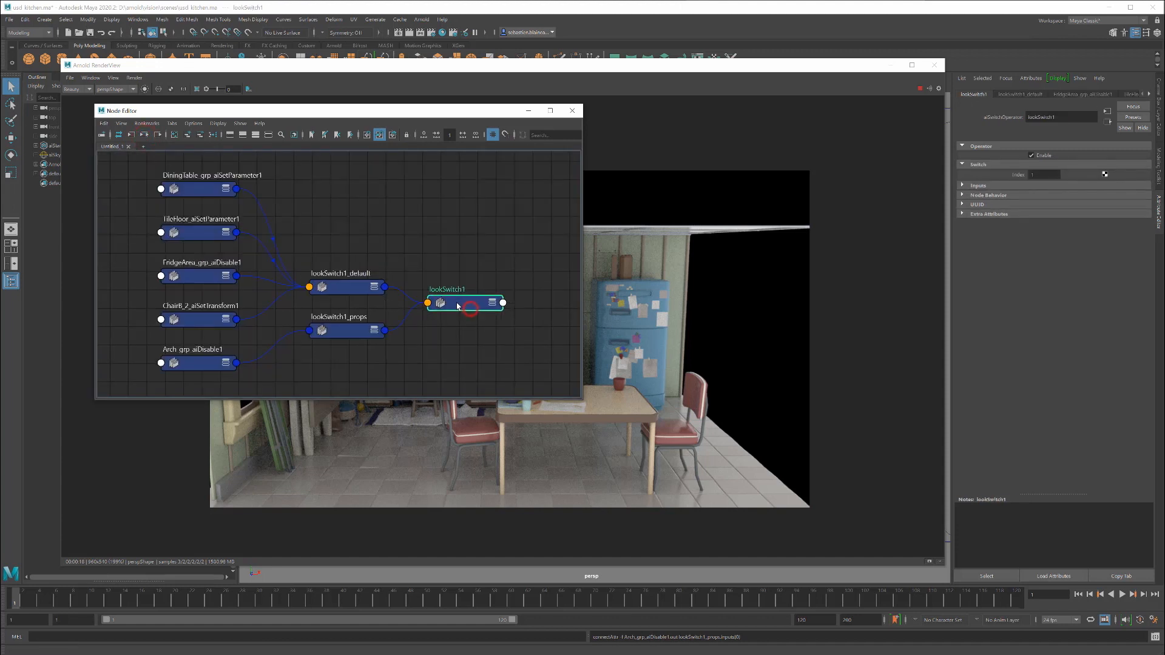
# Step: Add the stand-in to the graph and connect lookSwitch1's output to operators[0] of aiStandInShape
pyautogui.click(55, 146)
pyautogui.click(188, 135)
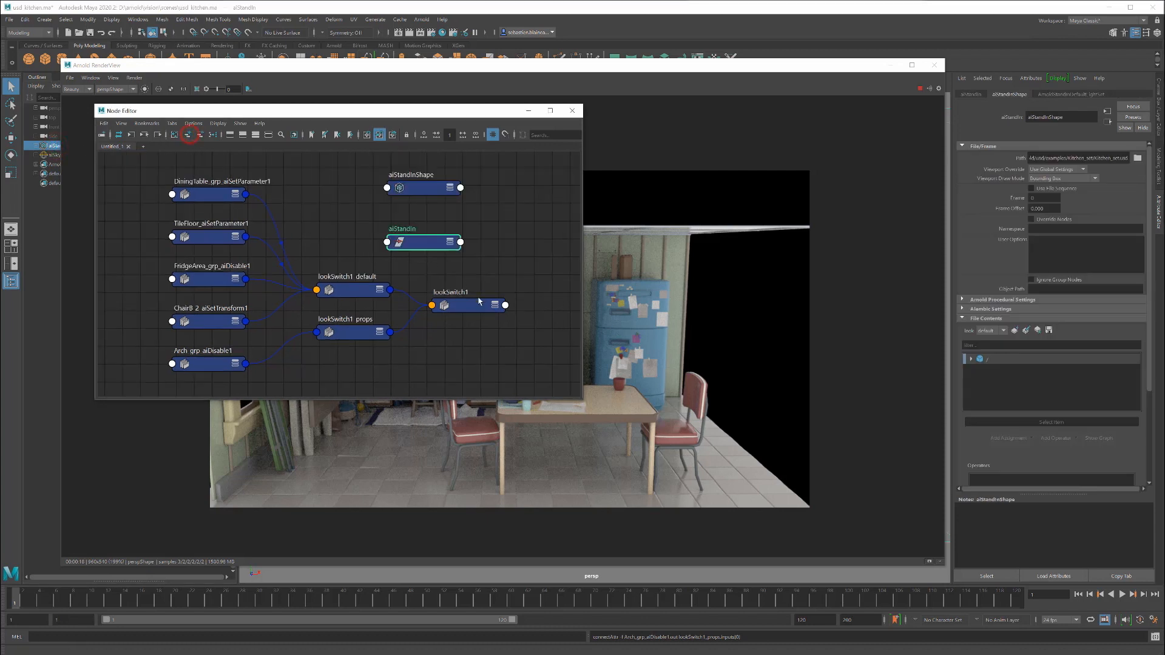
pyautogui.click(505, 305)
pyautogui.moveTo(505, 305); pyautogui.dragTo(387, 187)
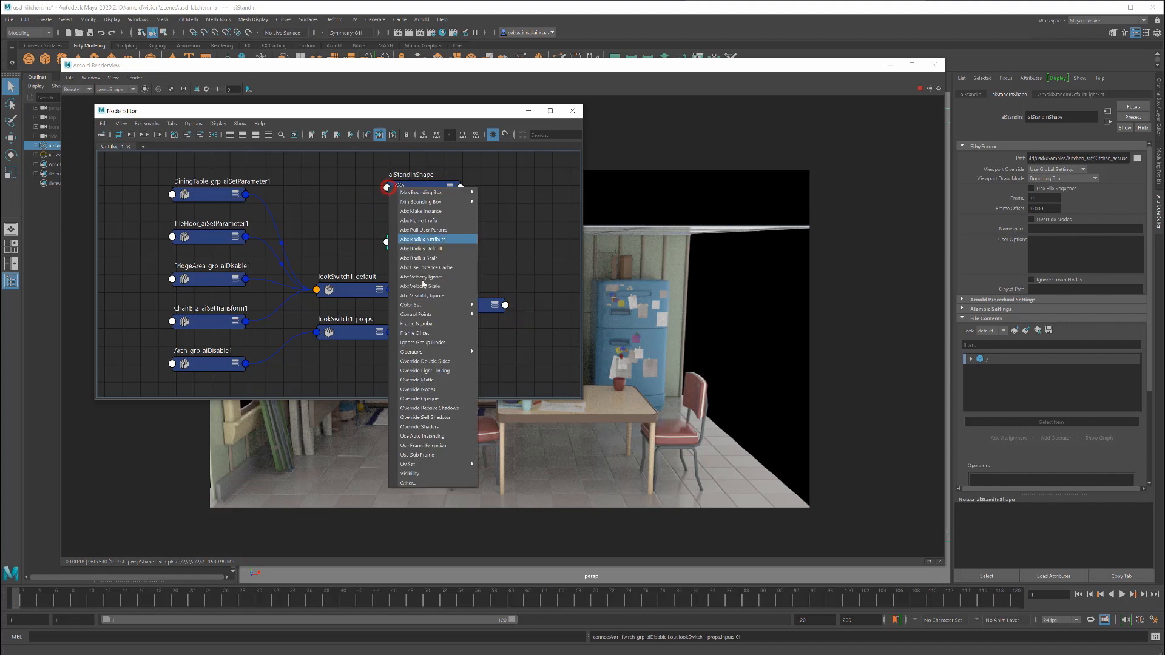
pyautogui.moveTo(452, 353)
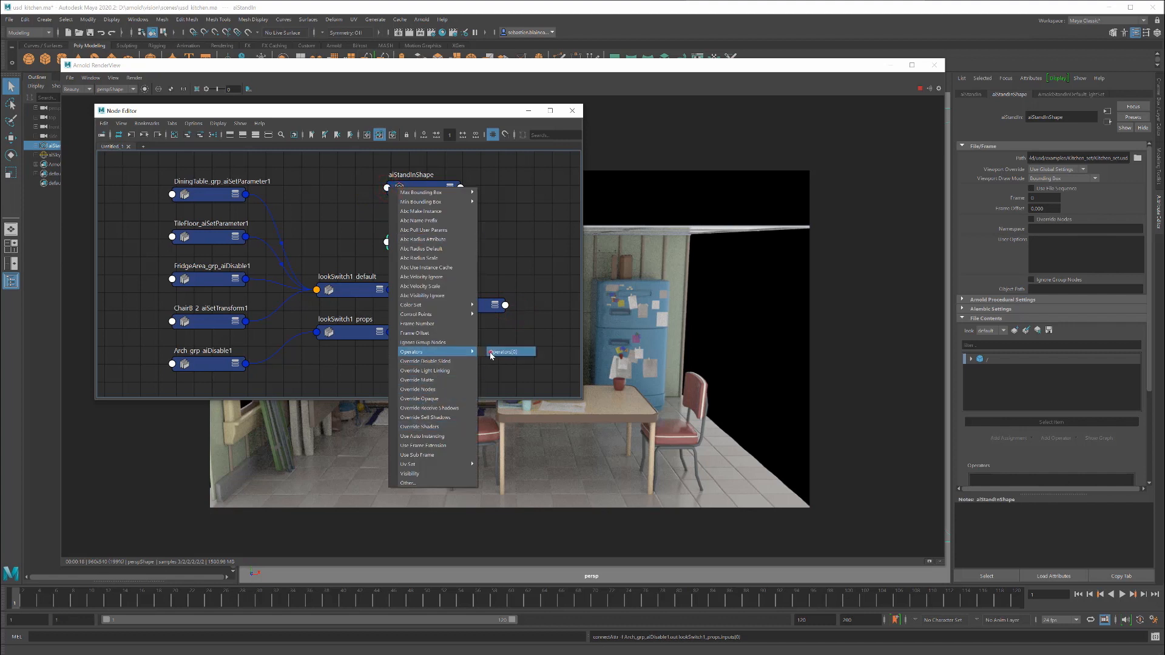
pyautogui.click(491, 353)
# Step: Select lookSwitch1, close the Node Editor, and set the switch index to 0
pyautogui.click(468, 315)
pyautogui.click(572, 110)
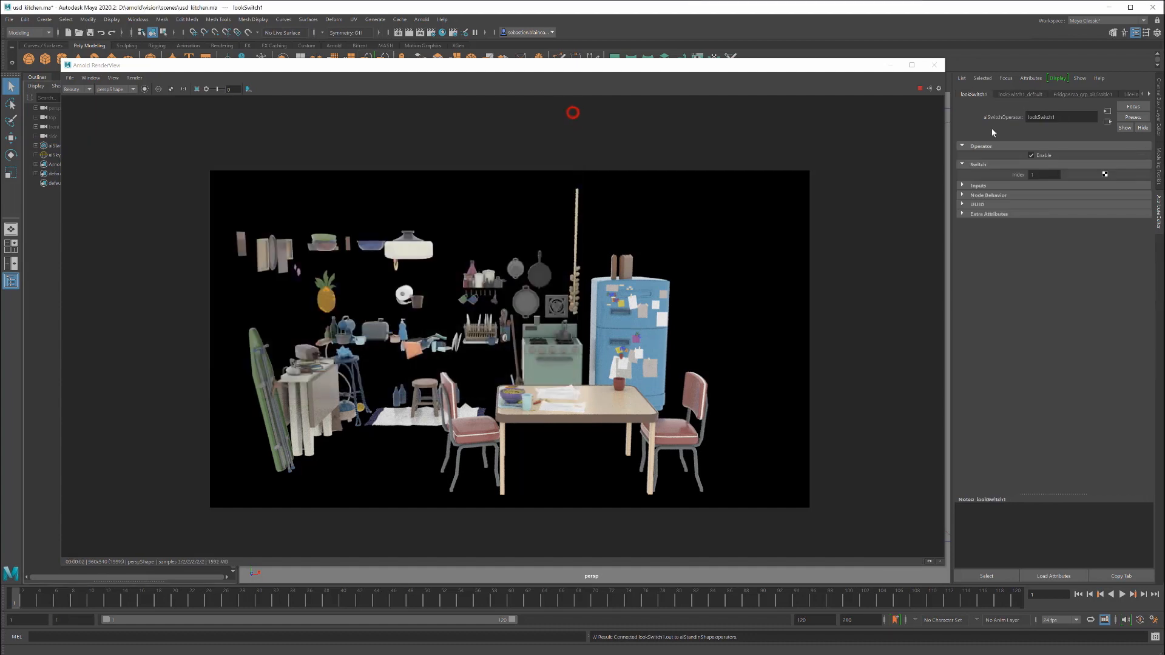
pyautogui.doubleClick(1044, 175)
pyautogui.write('0')
pyautogui.press('Return')
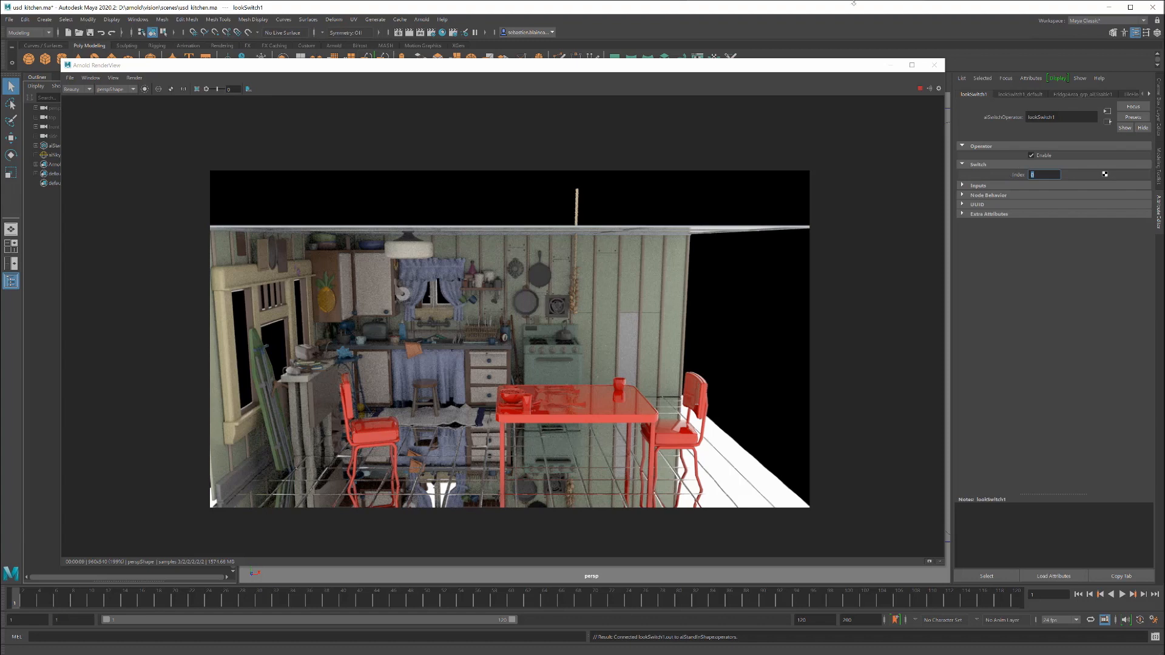
# Step: Close the Arnold RenderView and delete the kitchen stand-in from the scene
pyautogui.click(934, 65)
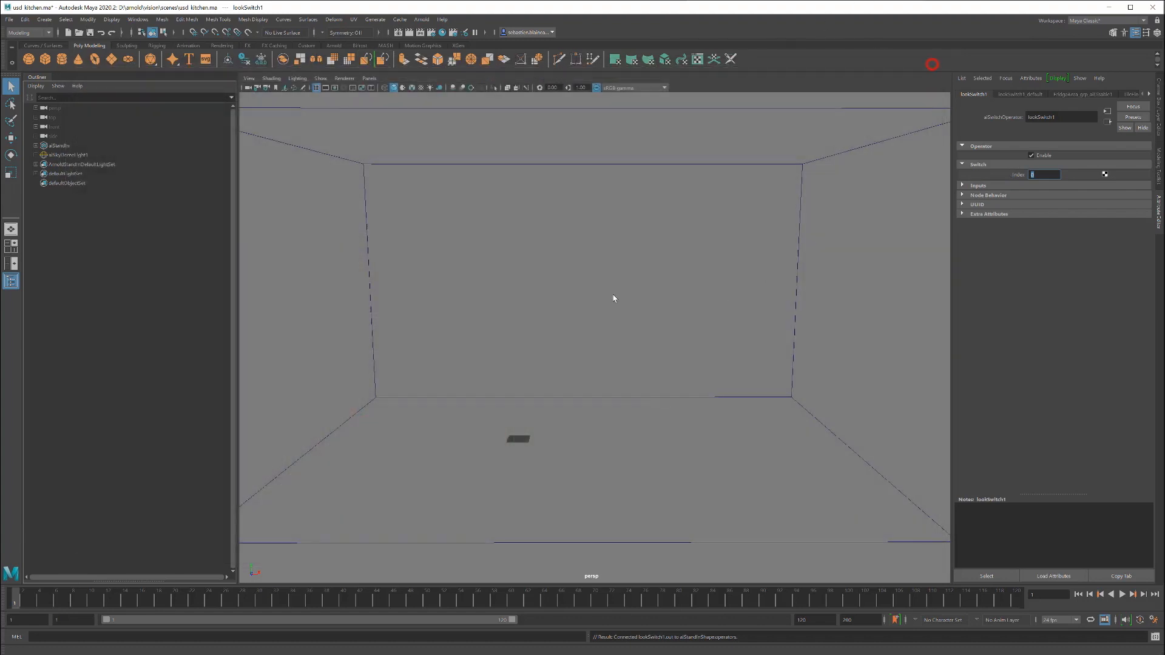
pyautogui.click(58, 146)
pyautogui.press('Delete')
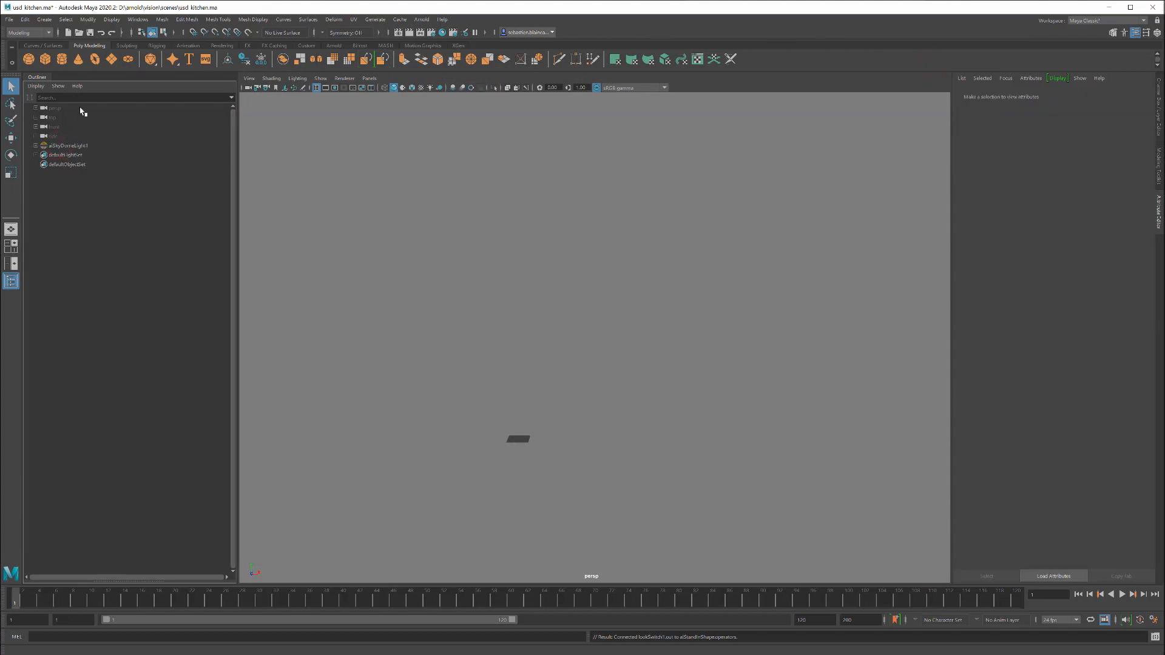
# Step: Load the mayaUsdPlugin plug-in and minimize the Plug-in Manager
pyautogui.click(138, 18)
pyautogui.moveTo(156, 110)
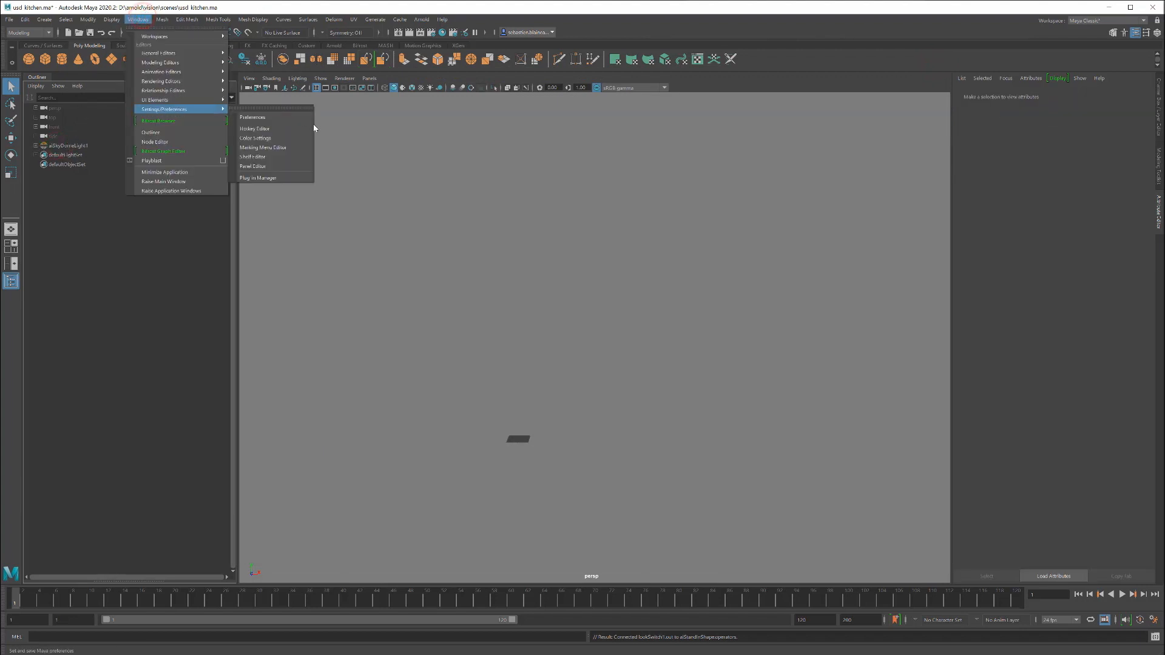
pyautogui.click(284, 179)
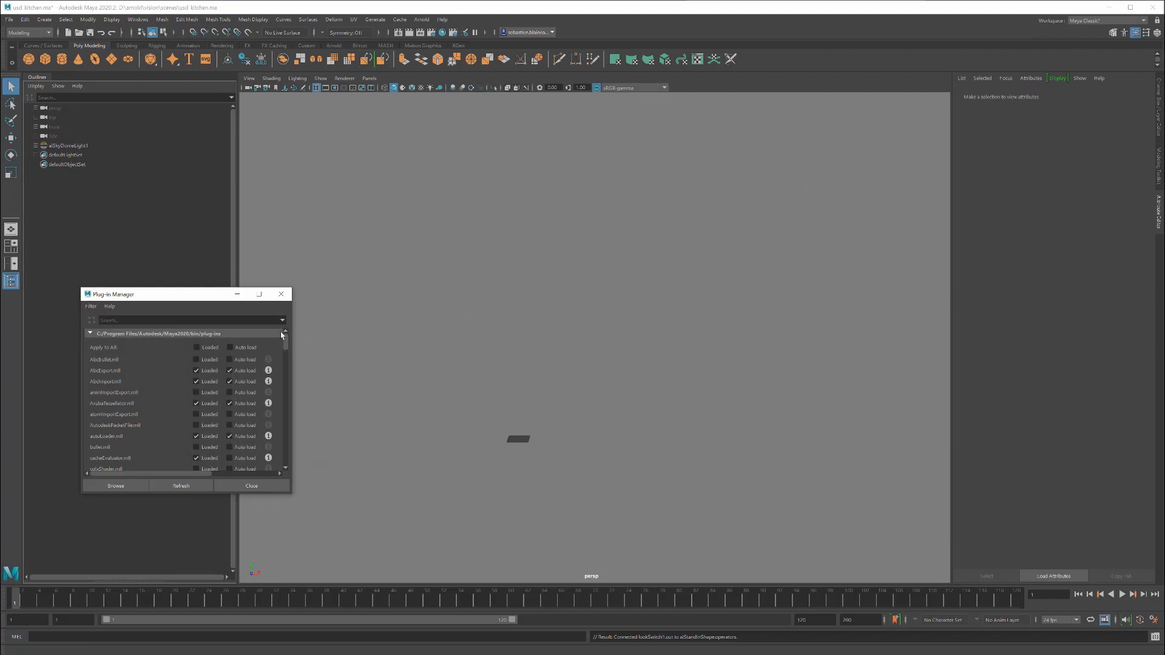
pyautogui.moveTo(286, 345); pyautogui.dragTo(283, 437)
pyautogui.click(196, 393)
pyautogui.click(236, 293)
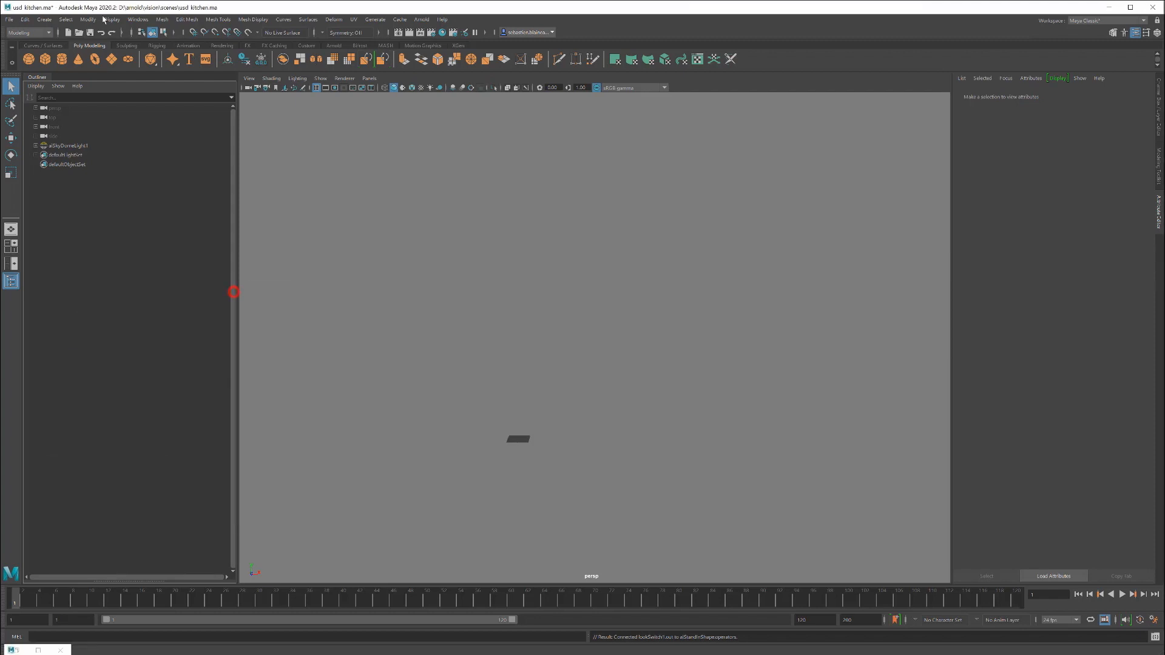
# Step: Create a USD stage from the lunar suit USD file and frame the character in the viewport
pyautogui.click(46, 19)
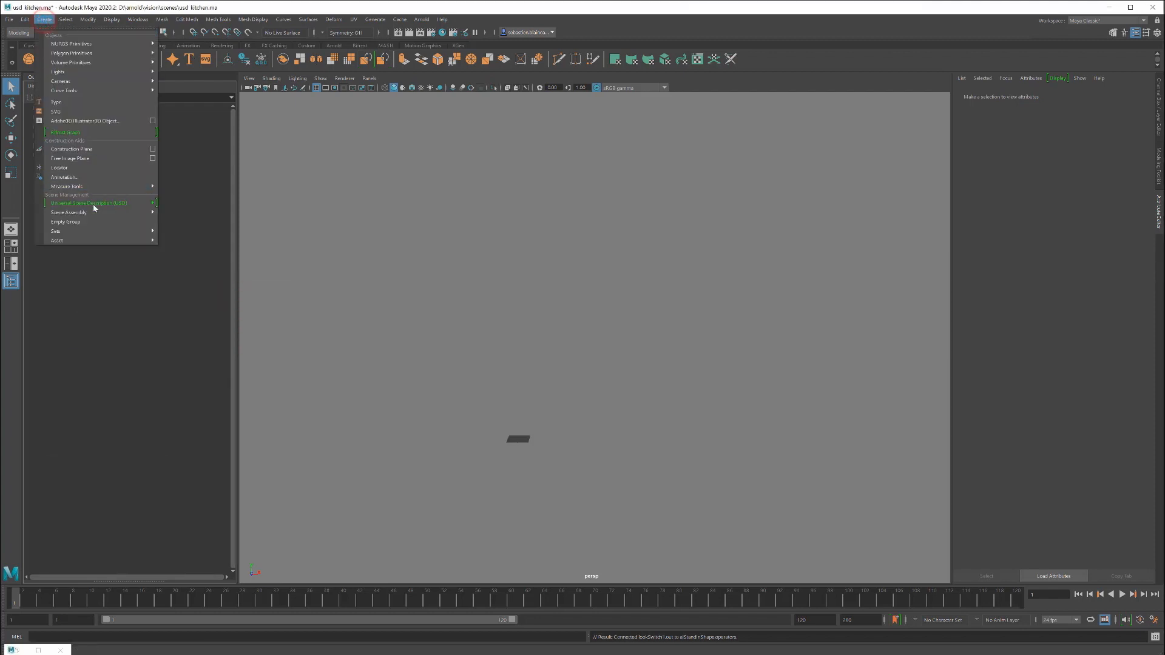
pyautogui.moveTo(94, 208)
pyautogui.click(200, 212)
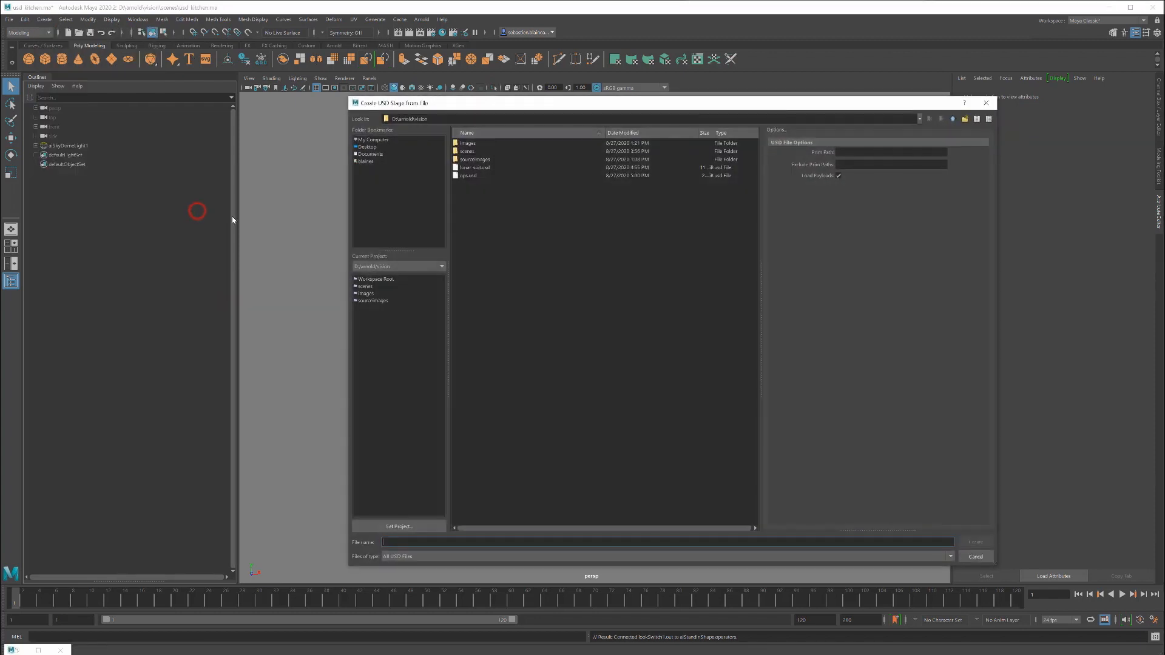
pyautogui.doubleClick(464, 168)
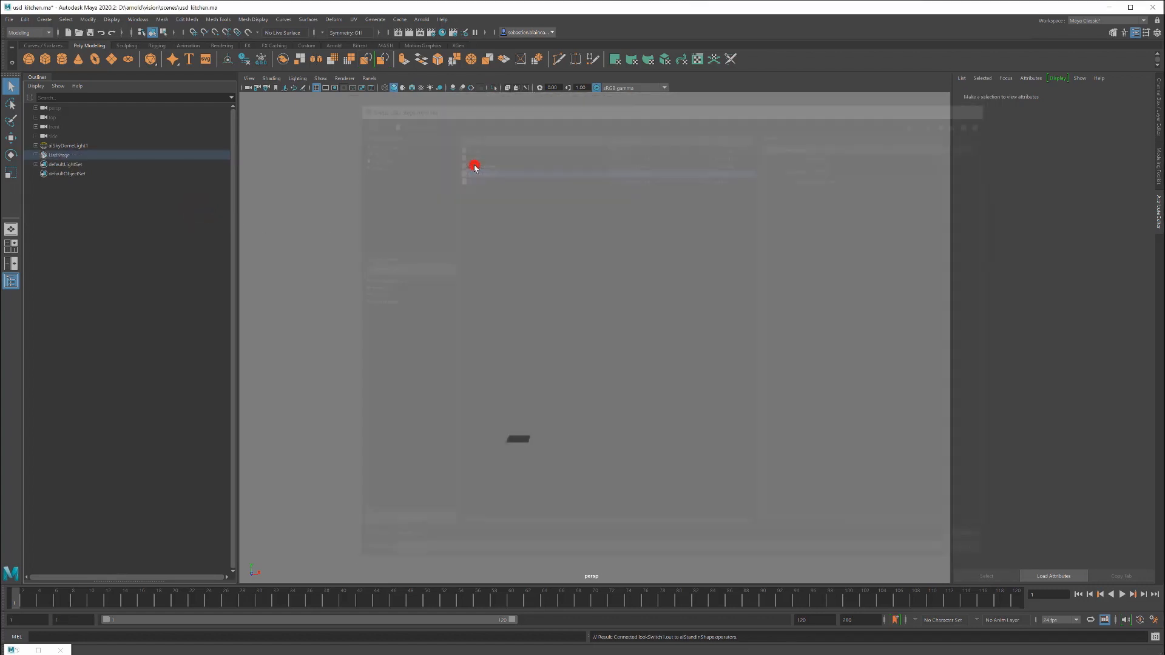
pyautogui.click(484, 436)
pyautogui.press('a')
pyautogui.scroll(12, 607, 338)
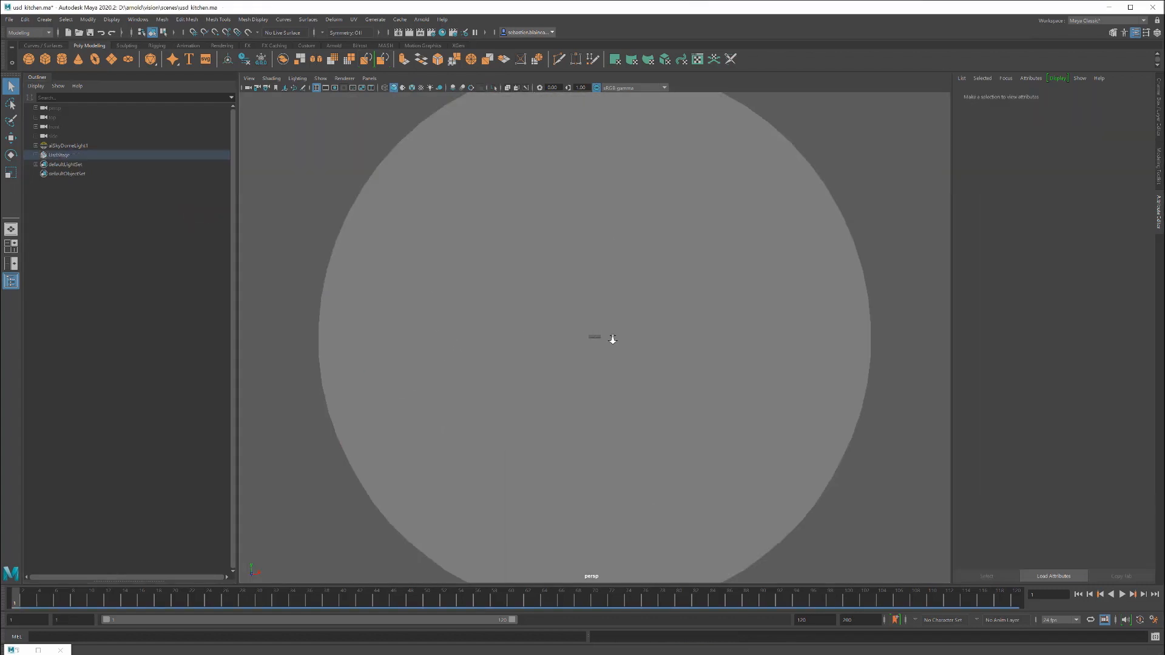
pyautogui.scroll(10, 590, 338)
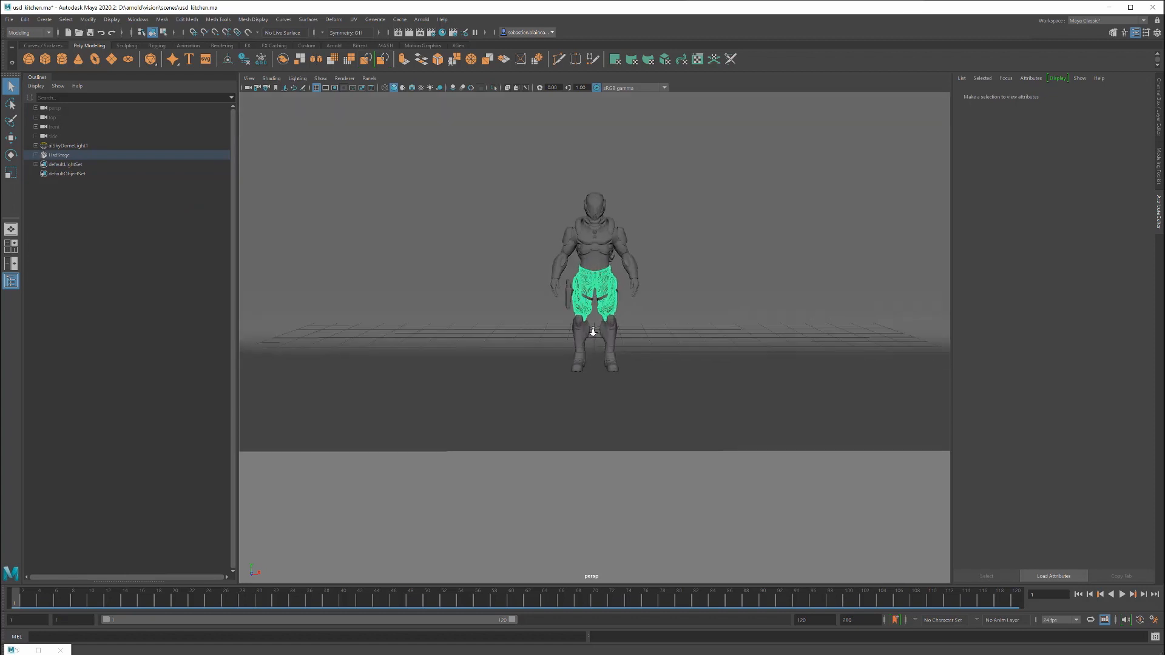
pyautogui.keyDown('alt'); pyautogui.moveTo(652, 205); pyautogui.dragTo(668, 263, button='middle'); pyautogui.keyUp('alt')
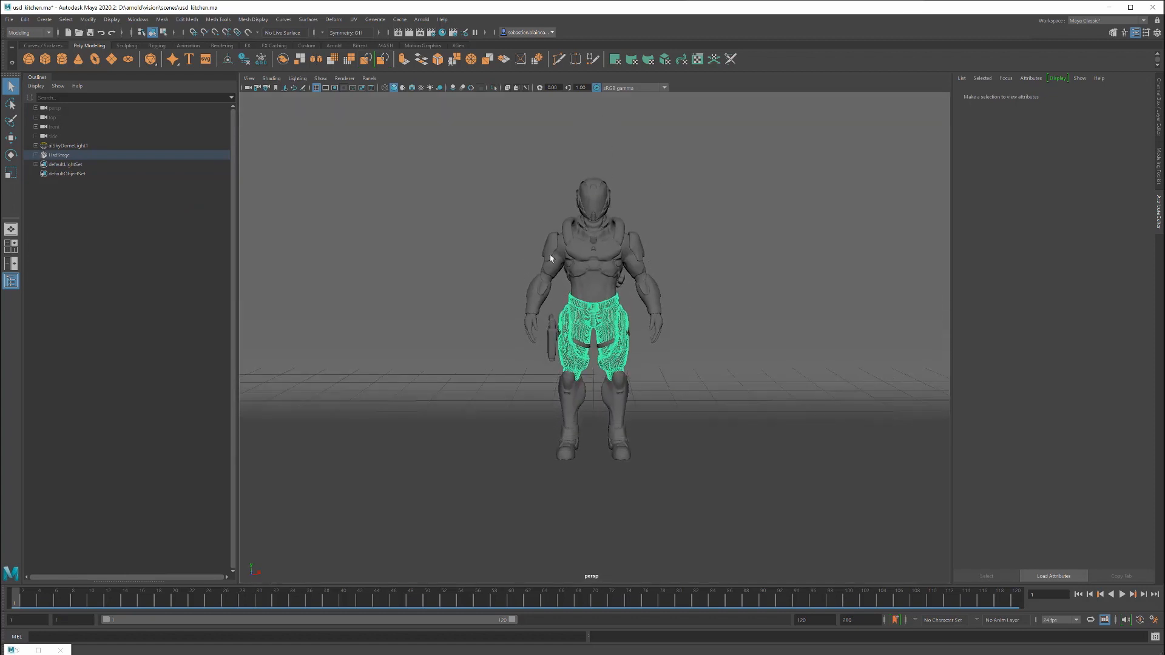
# Step: Render the viewport with Arnold, close its options window, and expand the USD stage's prim hierarchy in the Outliner
pyautogui.click(344, 77)
pyautogui.click(351, 105)
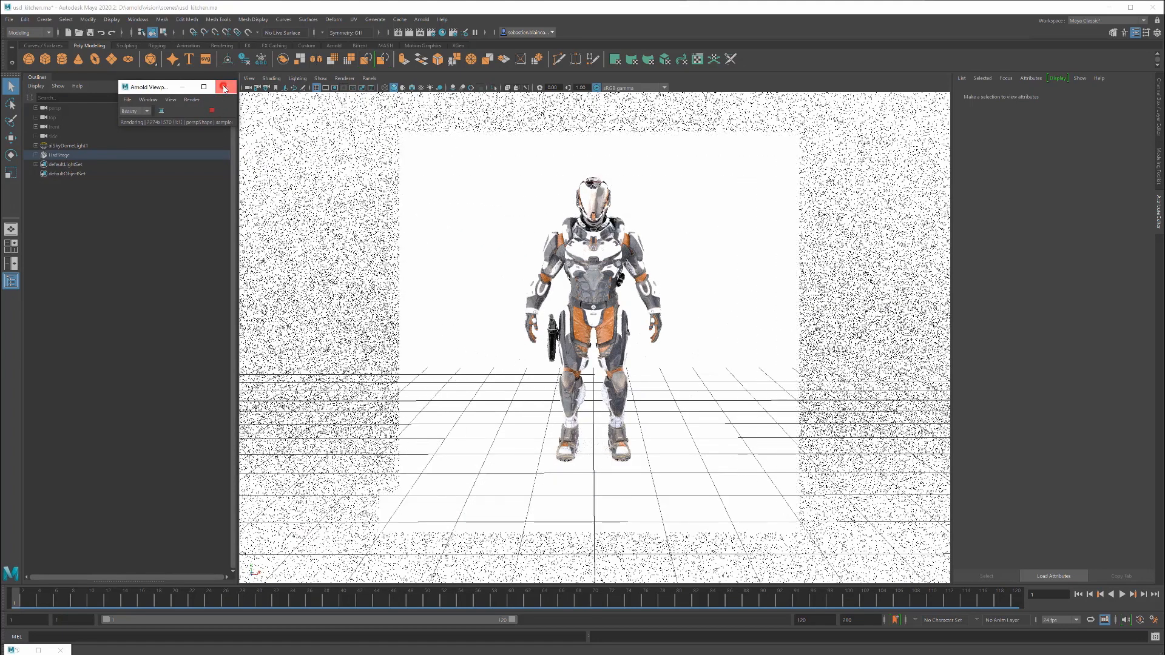
pyautogui.click(223, 88)
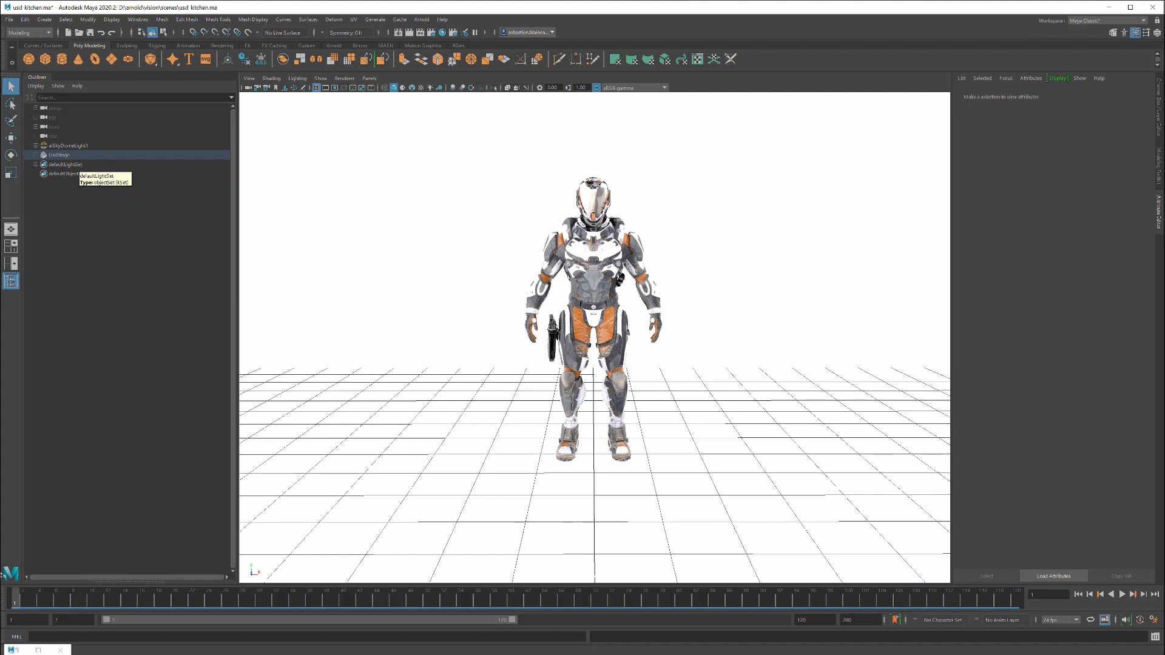
pyautogui.click(35, 156)
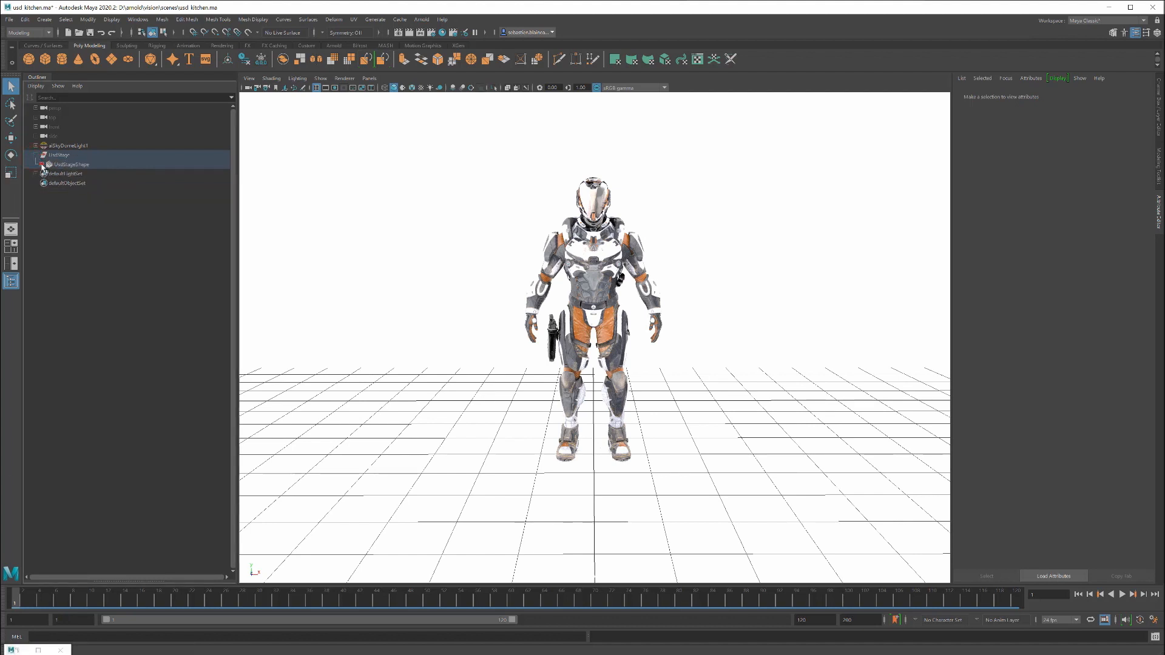
pyautogui.click(42, 165)
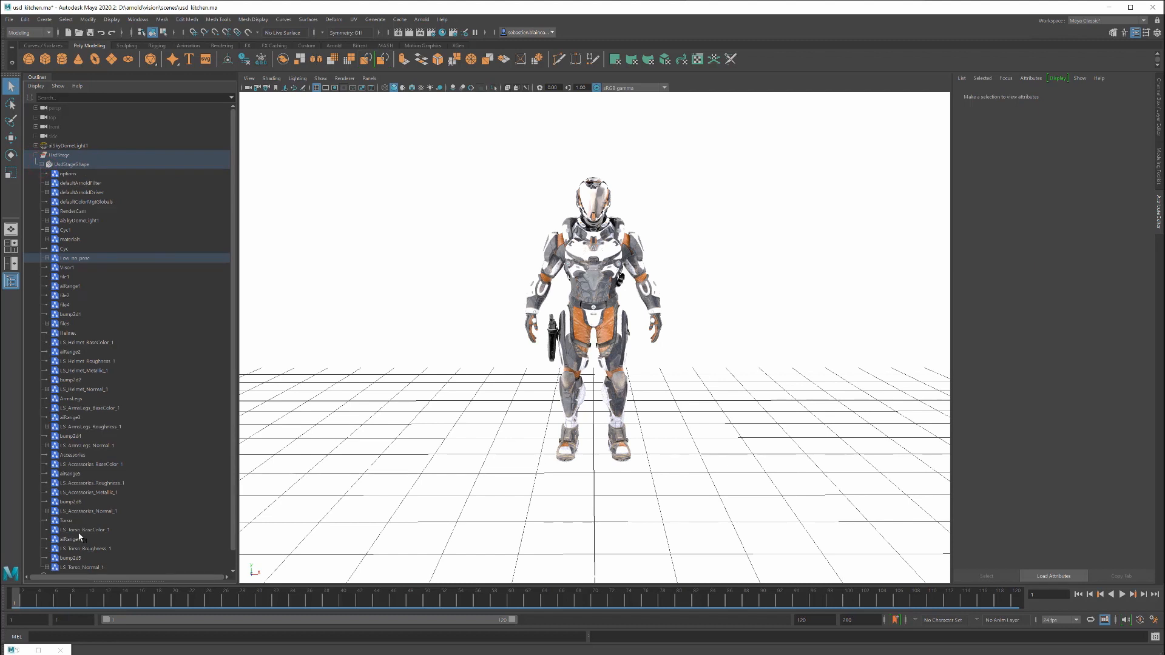
# Step: Restore the Plug-in Manager, load the mtoh plug-in, and close the manager
pyautogui.doubleClick(17, 650)
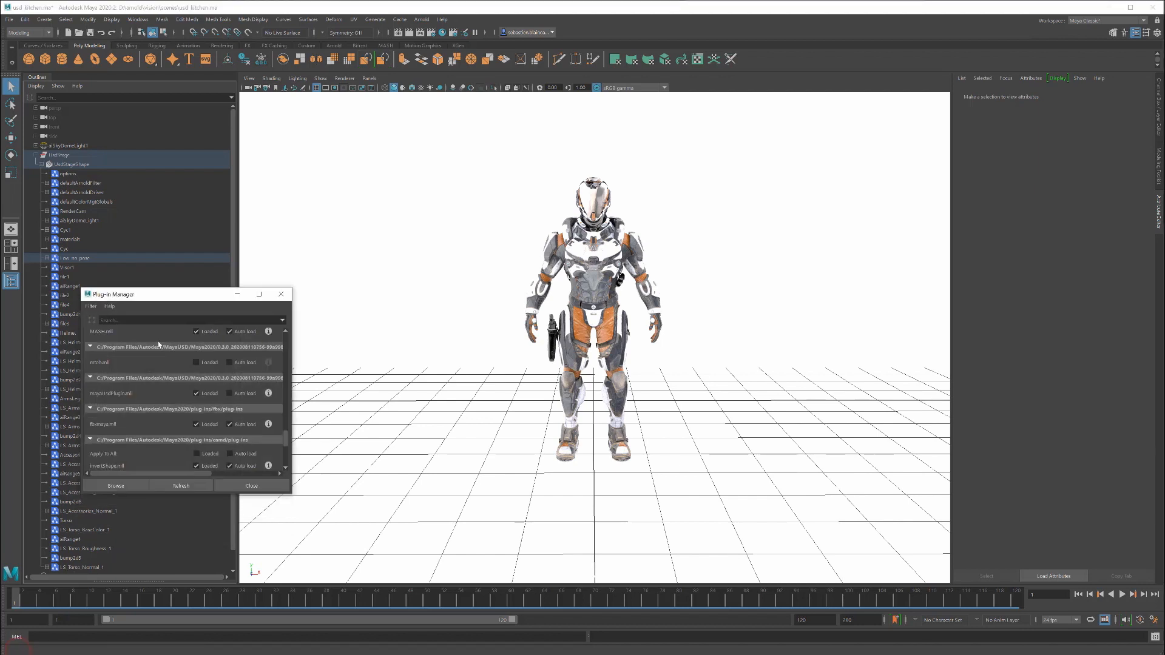
pyautogui.click(196, 362)
pyautogui.click(282, 295)
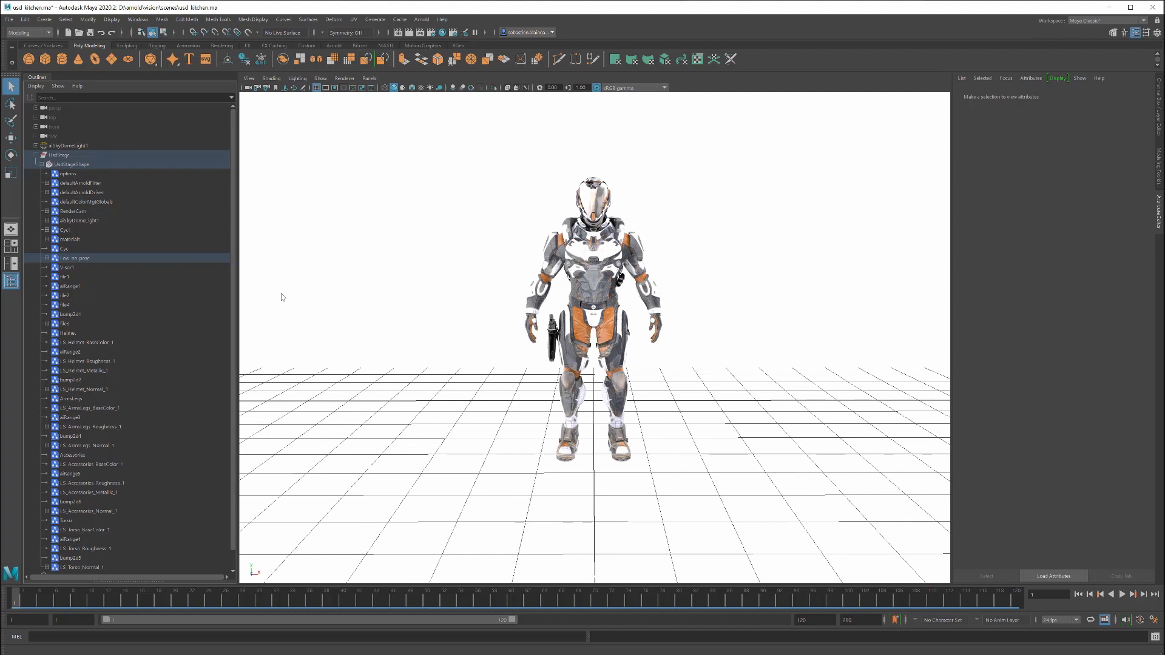
# Step: Switch the viewport renderer to GL (Hydra), then to Arnold (Hydra), and view the character closer up
pyautogui.click(345, 81)
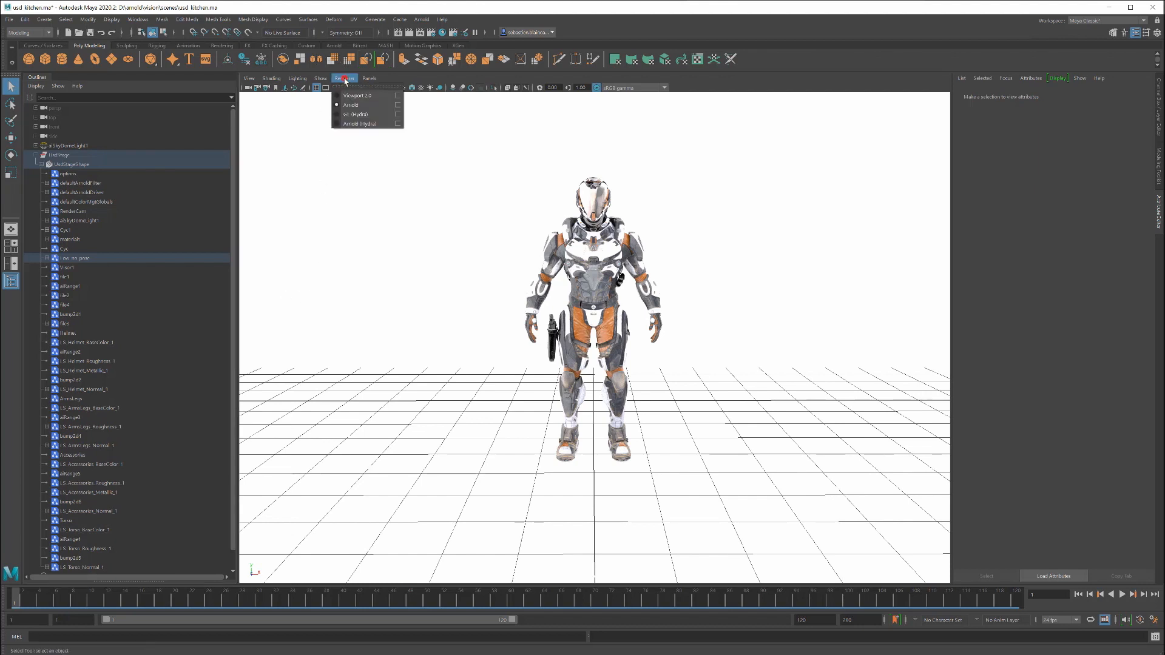
pyautogui.click(355, 112)
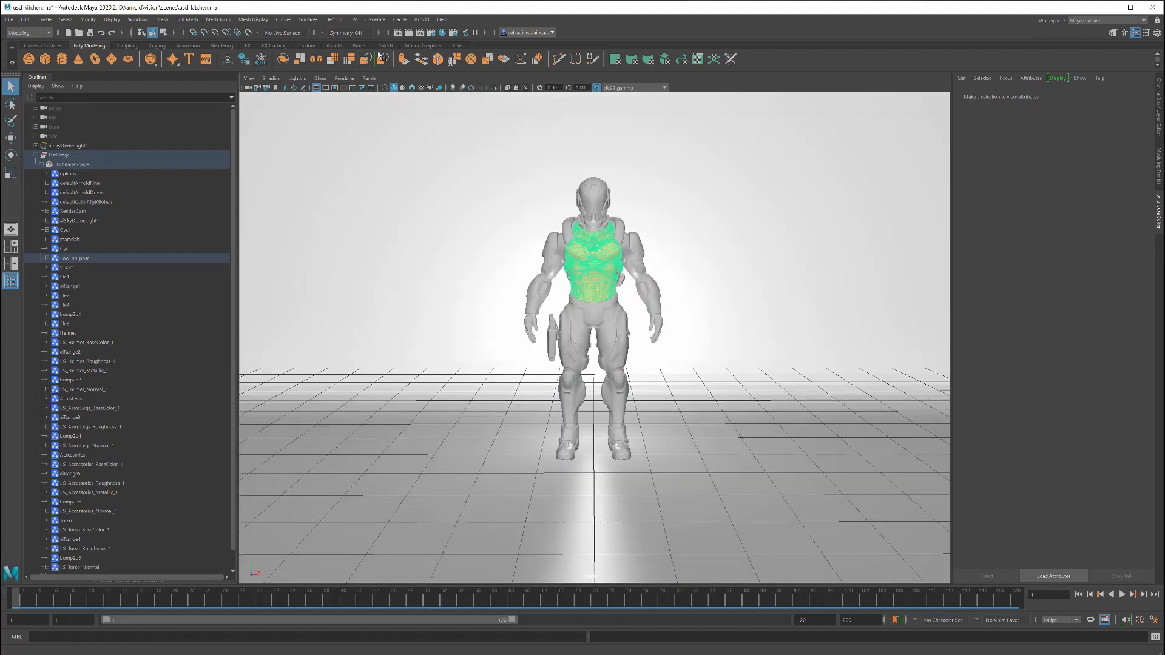
pyautogui.click(343, 79)
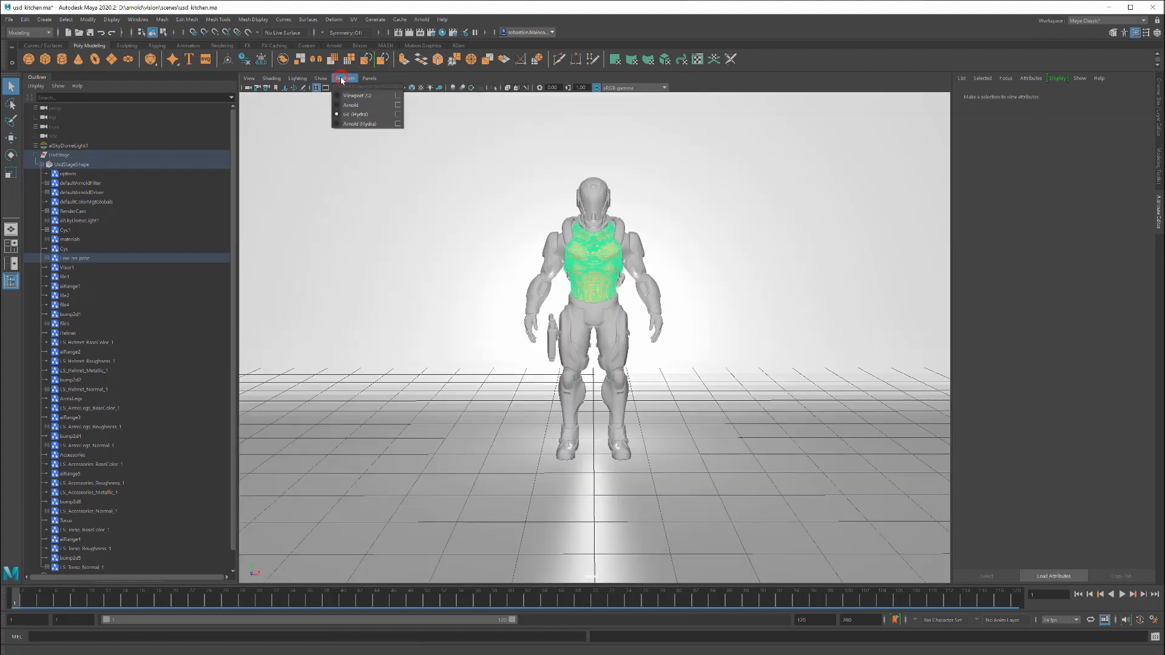
pyautogui.click(360, 124)
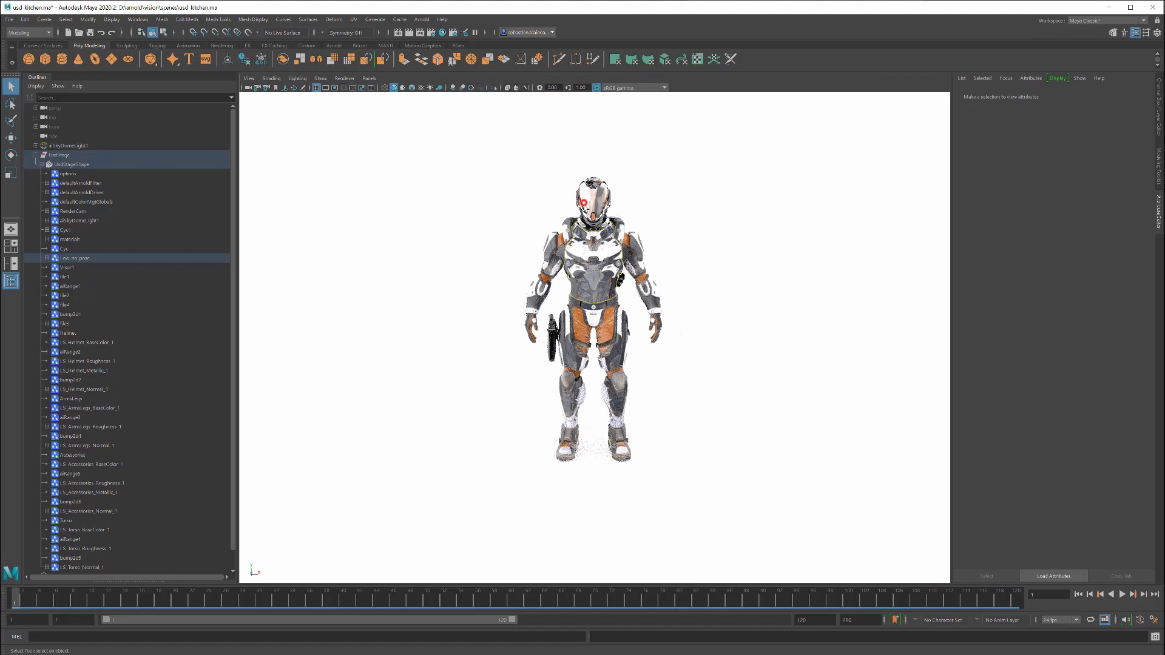
pyautogui.scroll(3, 601, 252)
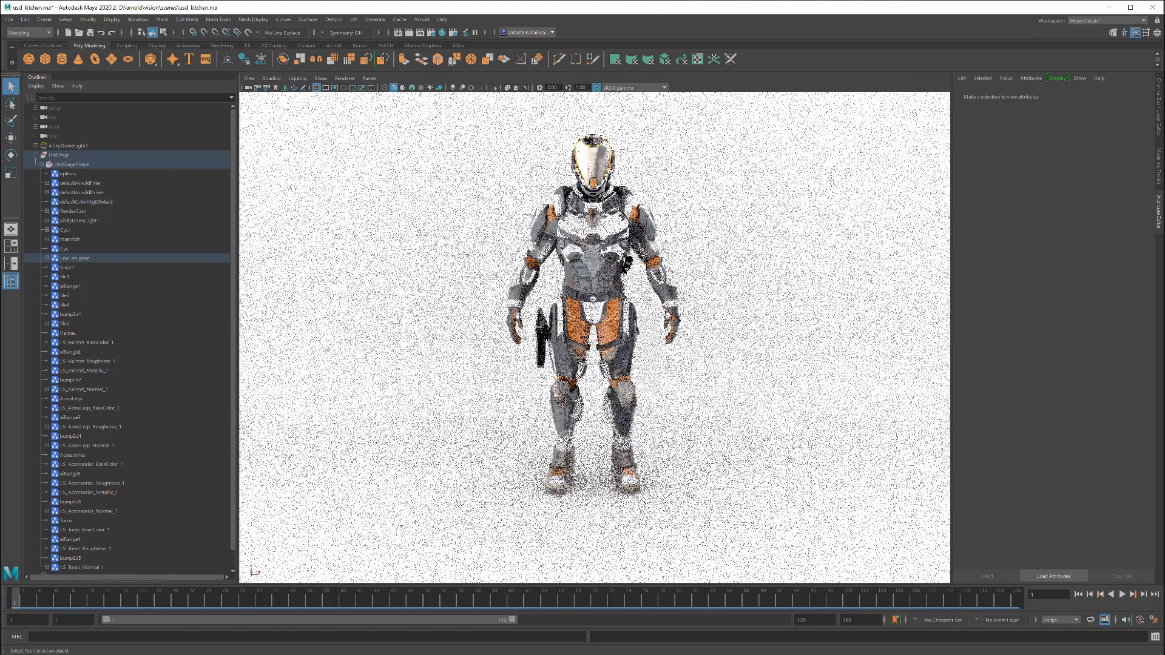
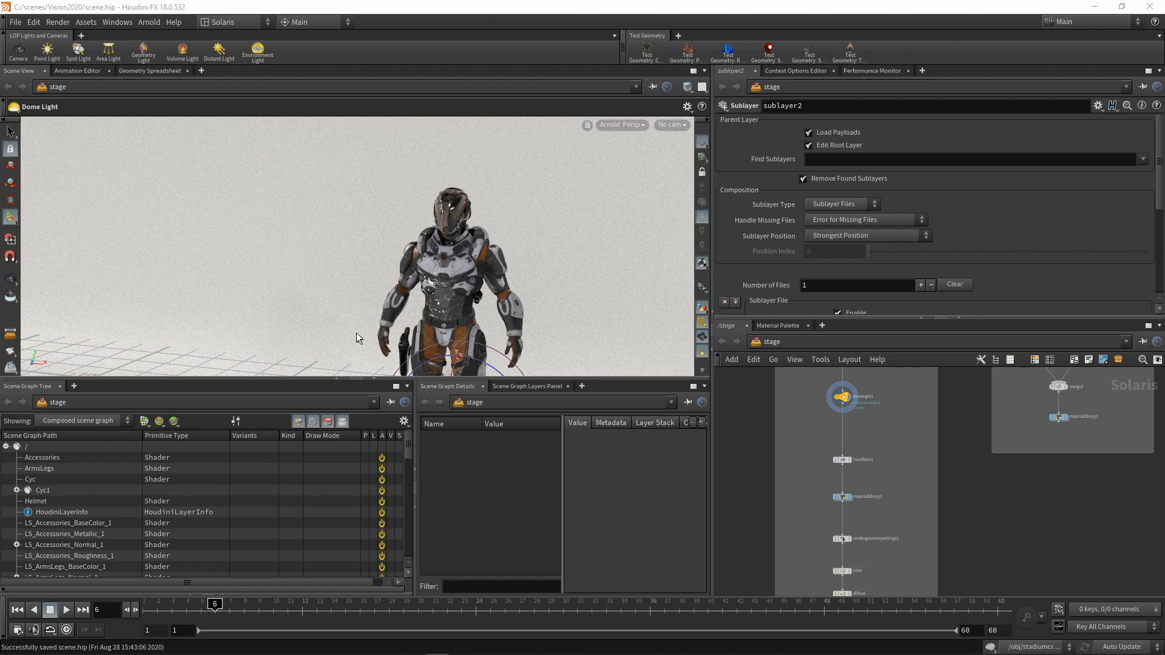
# Step: Switch to Houdini, orbit the Arnold-rendered character in the stage, and display the transform1 node's result
pyautogui.press('Escape')
pyautogui.moveTo(357, 338); pyautogui.dragTo(261, 301, button='middle')
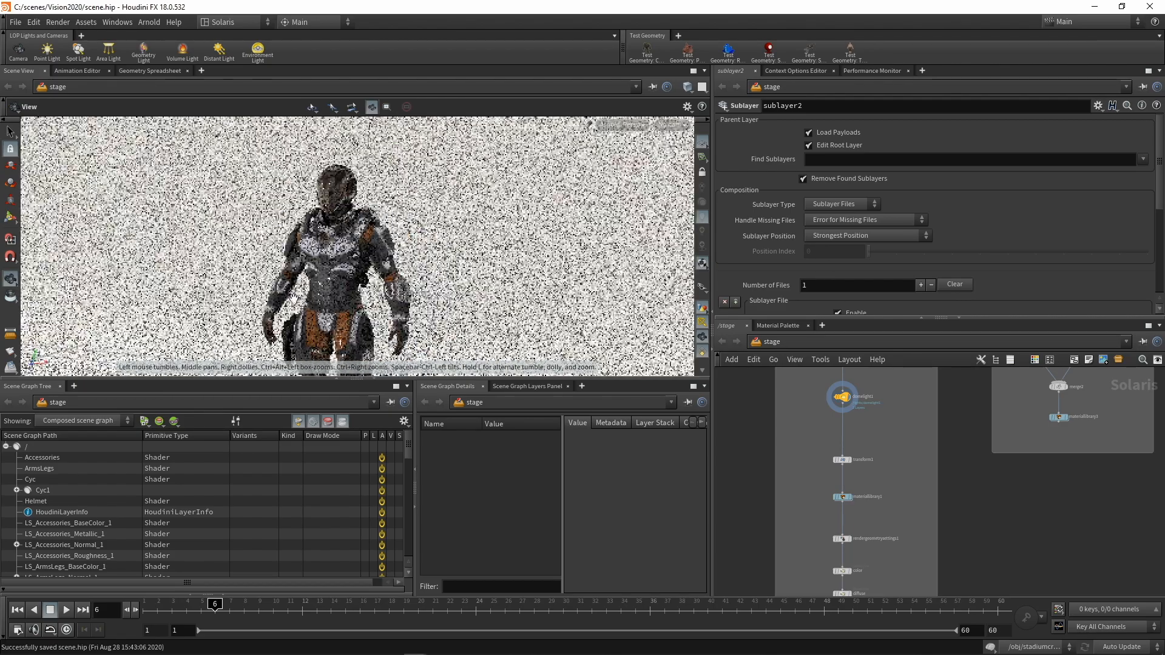
pyautogui.moveTo(299, 294)
pyautogui.mouseDown()
pyautogui.moveTo(267, 299)
pyautogui.moveTo(359, 288)
pyautogui.moveTo(292, 293)
pyautogui.mouseUp()
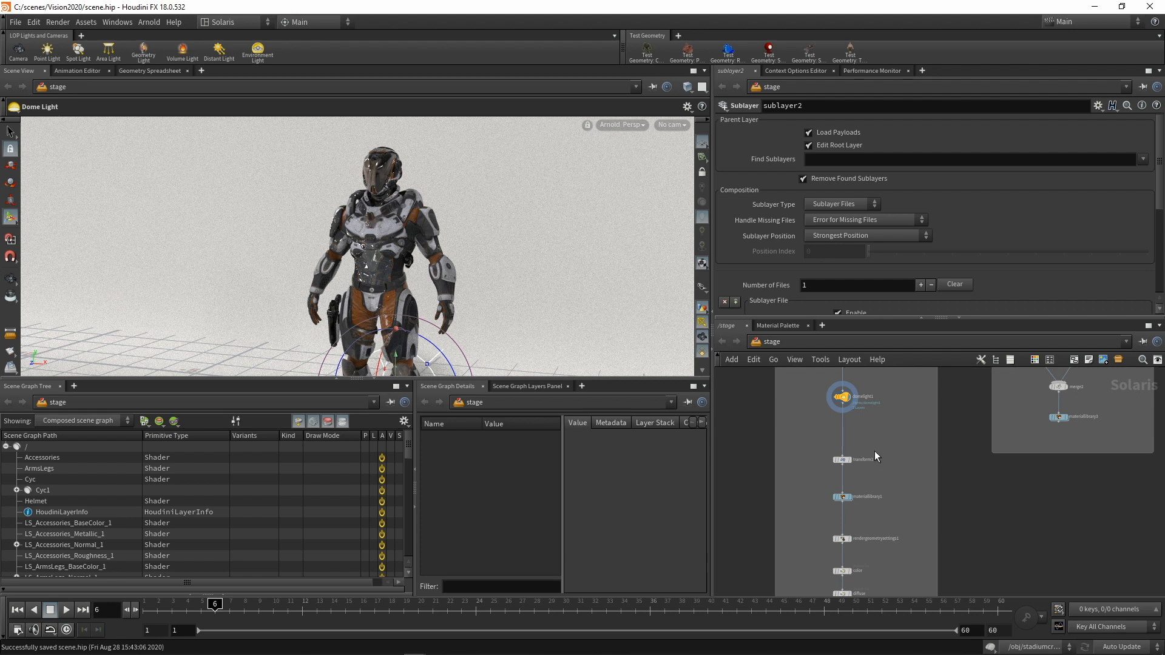
pyautogui.scroll(3, 874, 450)
pyautogui.moveTo(902, 445); pyautogui.dragTo(915, 429, button='middle')
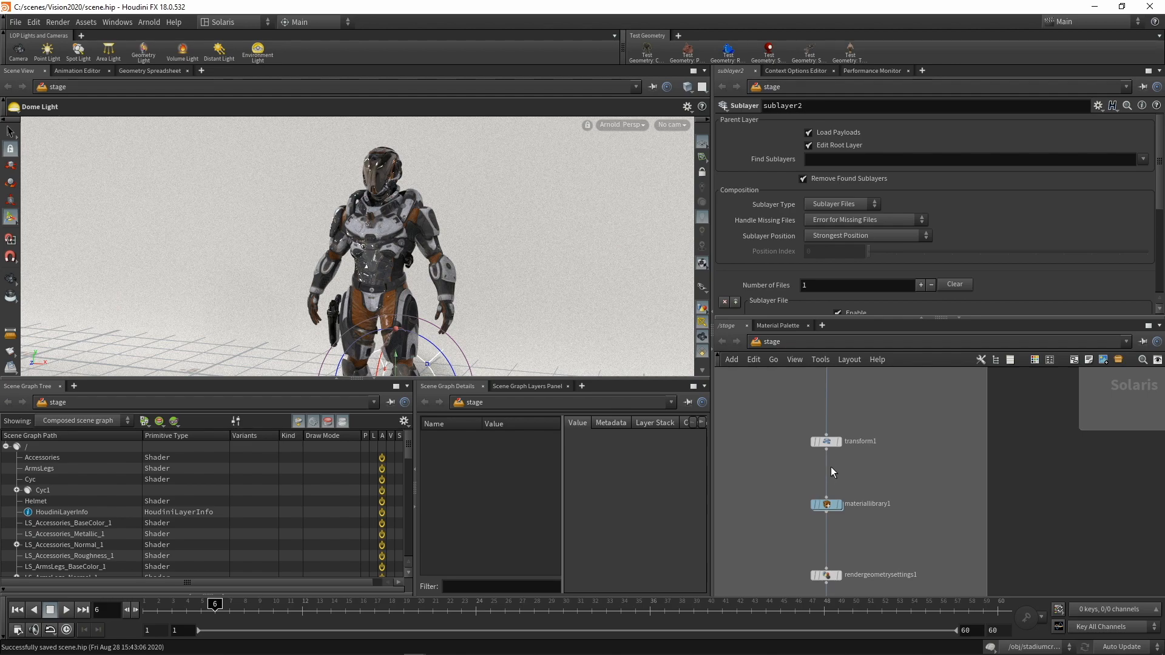
pyautogui.click(837, 443)
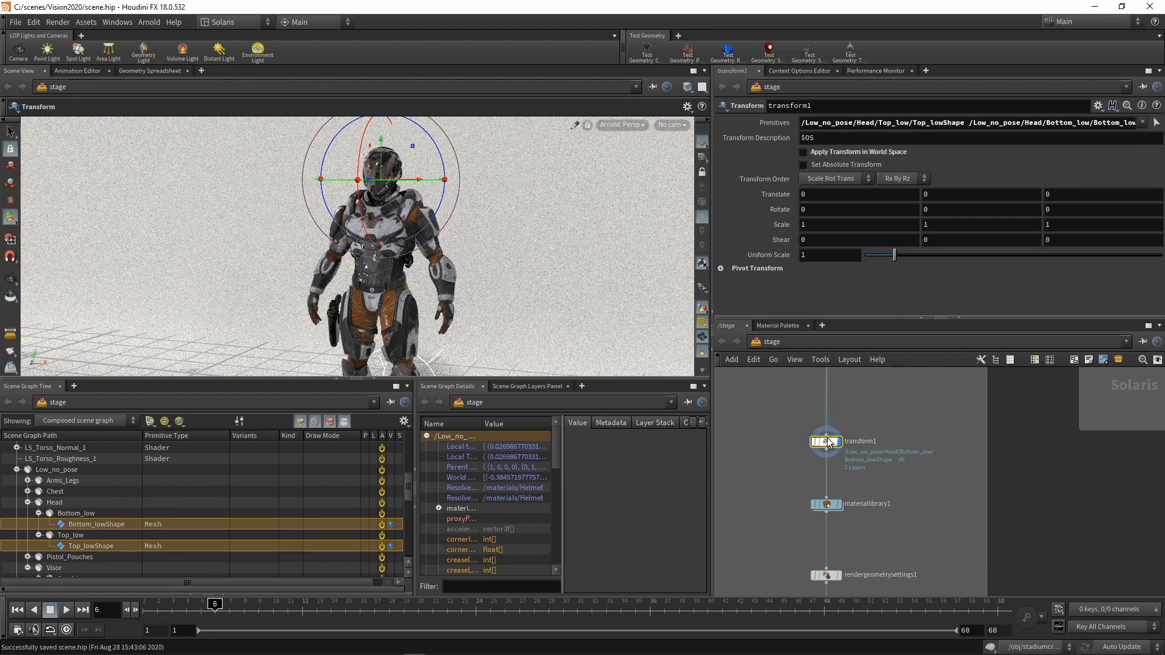
# Step: Try translating the head meshes by -60 in X in transform1, and reset the X translation to 0
pyautogui.moveTo(806, 195); pyautogui.dragTo(763, 164, button='middle')
pyautogui.moveTo(837, 195); pyautogui.dragTo(754, 193)
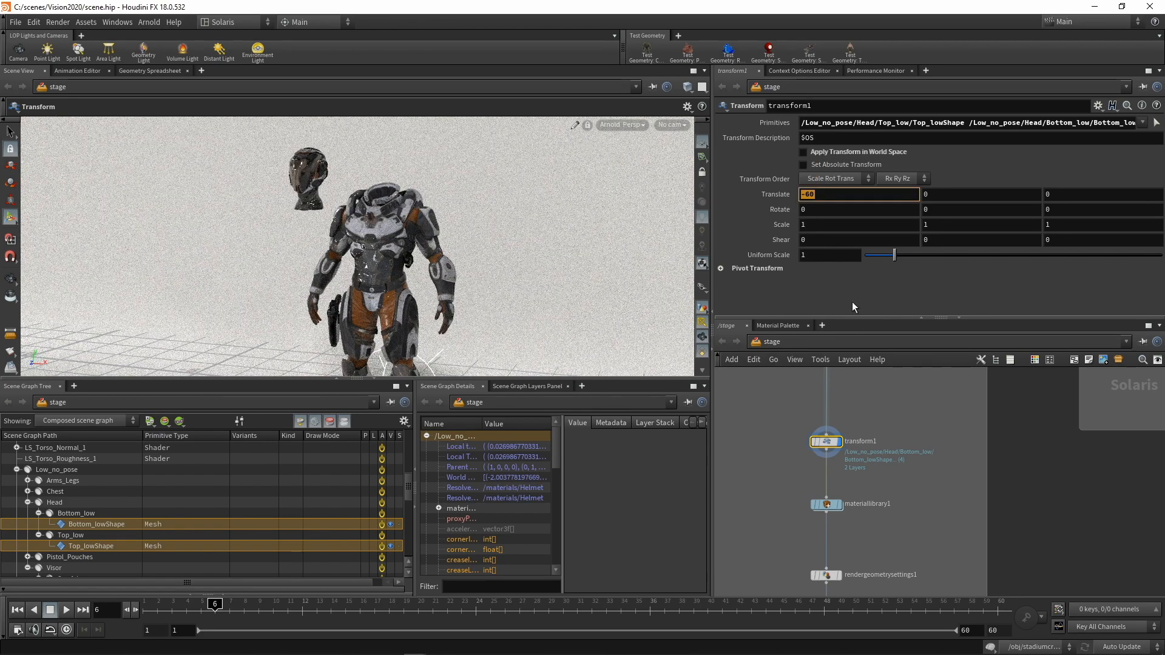
pyautogui.write('0')
pyautogui.press('Return')
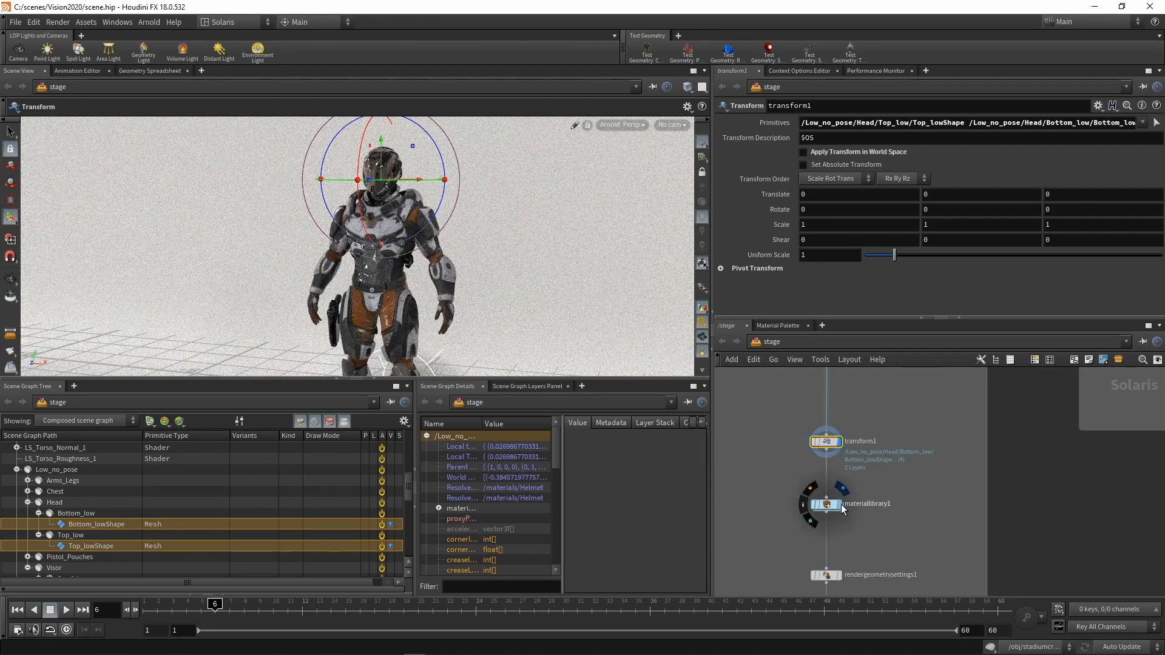
# Step: Display the materiallibrary1 node's result and view the character's helmet up close
pyautogui.keyDown('alt'); pyautogui.moveTo(425, 243); pyautogui.dragTo(438, 260); pyautogui.keyUp('alt')
pyautogui.keyDown('alt'); pyautogui.moveTo(438, 260); pyautogui.dragTo(474, 224, button='right'); pyautogui.keyUp('alt')
pyautogui.keyDown('alt'); pyautogui.moveTo(475, 224); pyautogui.dragTo(539, 270, button='middle'); pyautogui.keyUp('alt')
pyautogui.click(778, 420)
pyautogui.scroll(-2, 850, 486)
pyautogui.scroll(1, 853, 487)
# Step: Display the rendergeometrysettings1 node's result and view the character from farther away
pyautogui.moveTo(844, 561); pyautogui.dragTo(829, 478, button='middle')
pyautogui.click(826, 478)
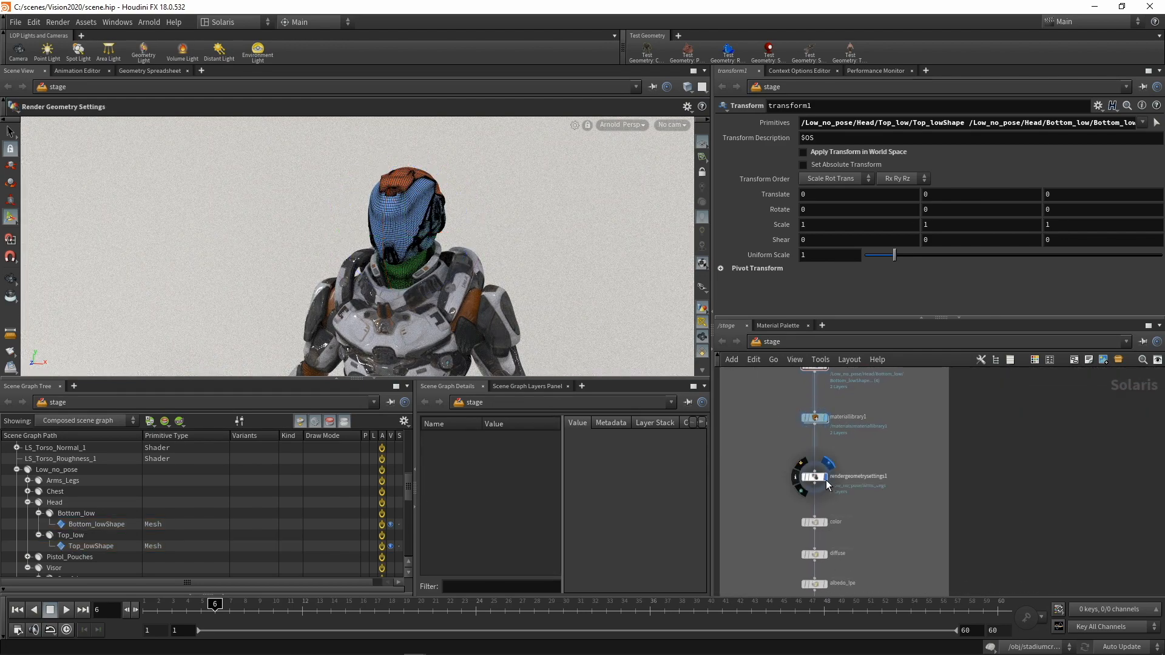
pyautogui.keyDown('alt'); pyautogui.moveTo(411, 287); pyautogui.dragTo(404, 163, button='middle'); pyautogui.keyUp('alt')
pyautogui.keyDown('alt'); pyautogui.moveTo(404, 164); pyautogui.dragTo(357, 264, button='right'); pyautogui.keyUp('alt')
pyautogui.keyDown('alt'); pyautogui.moveTo(357, 264); pyautogui.dragTo(354, 282, button='middle'); pyautogui.keyUp('alt')
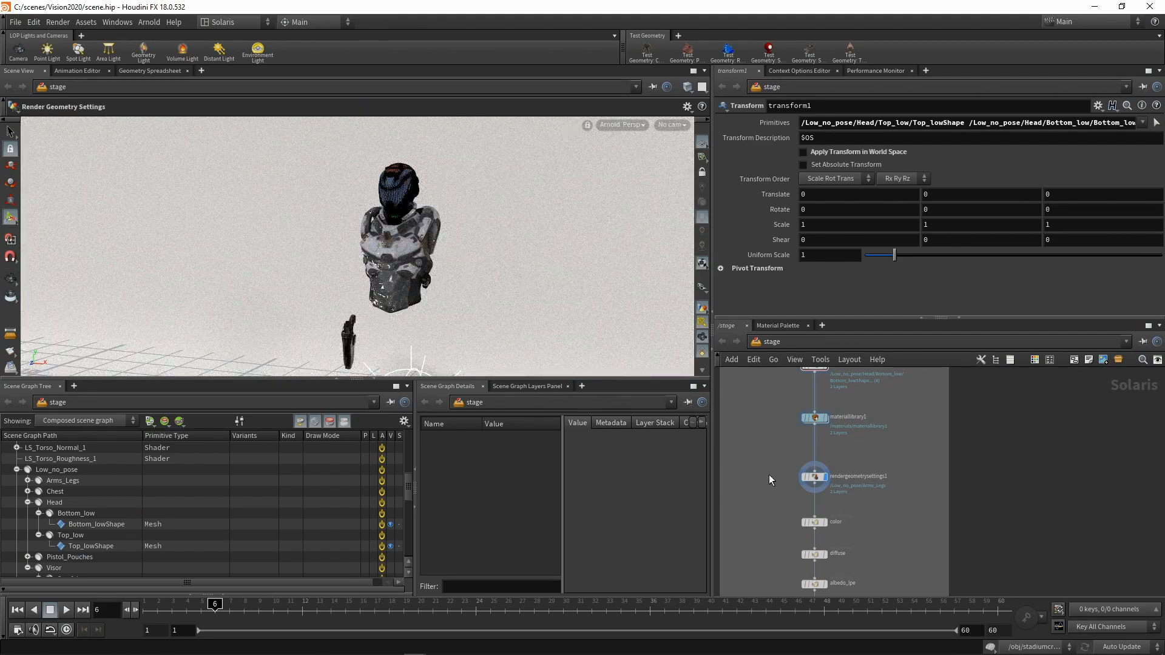
# Step: Display the result of the rendersettings1 node at the end of the chain
pyautogui.moveTo(759, 448); pyautogui.dragTo(756, 493, button='middle')
pyautogui.moveTo(826, 543); pyautogui.dragTo(804, 374, button='middle')
pyautogui.click(801, 551)
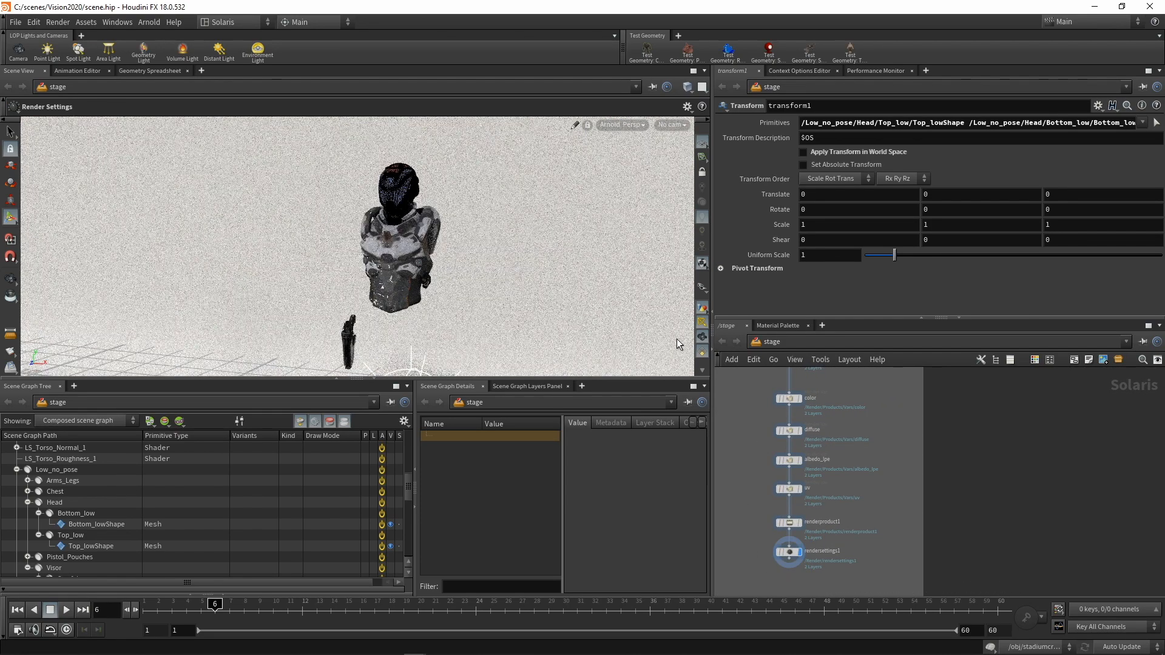
pyautogui.scroll(-3, 698, 316)
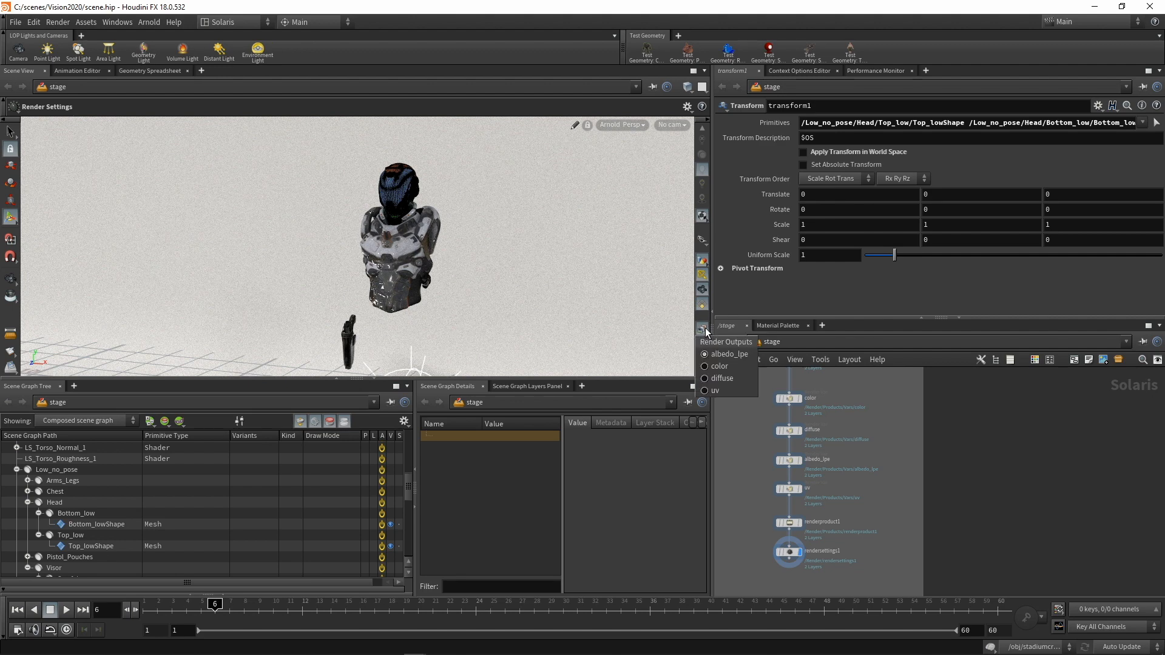
# Step: Preview the diffuse and albedo_lpe render outputs in the Arnold viewport
pyautogui.click(704, 332)
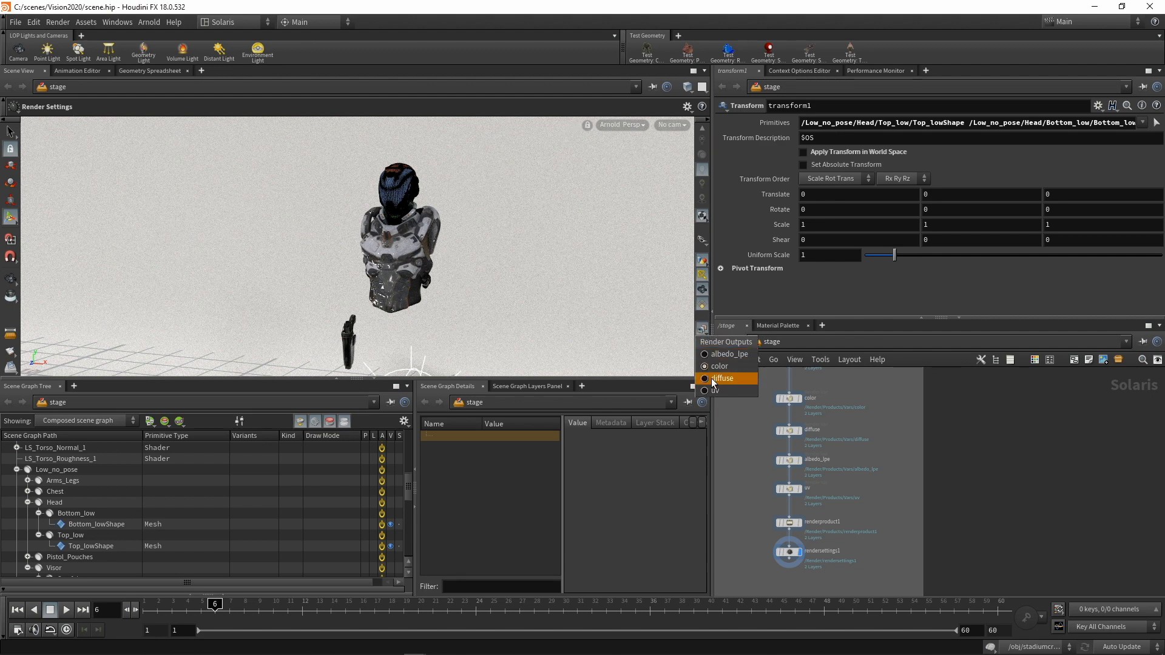
pyautogui.click(708, 378)
pyautogui.click(702, 328)
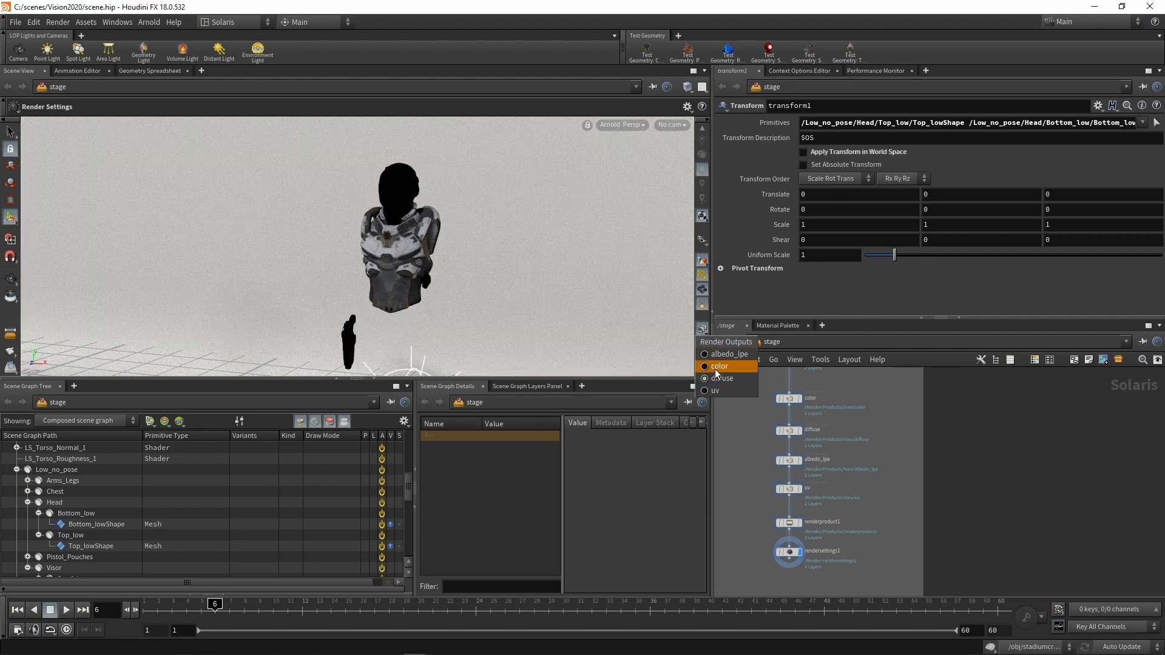
pyautogui.click(718, 355)
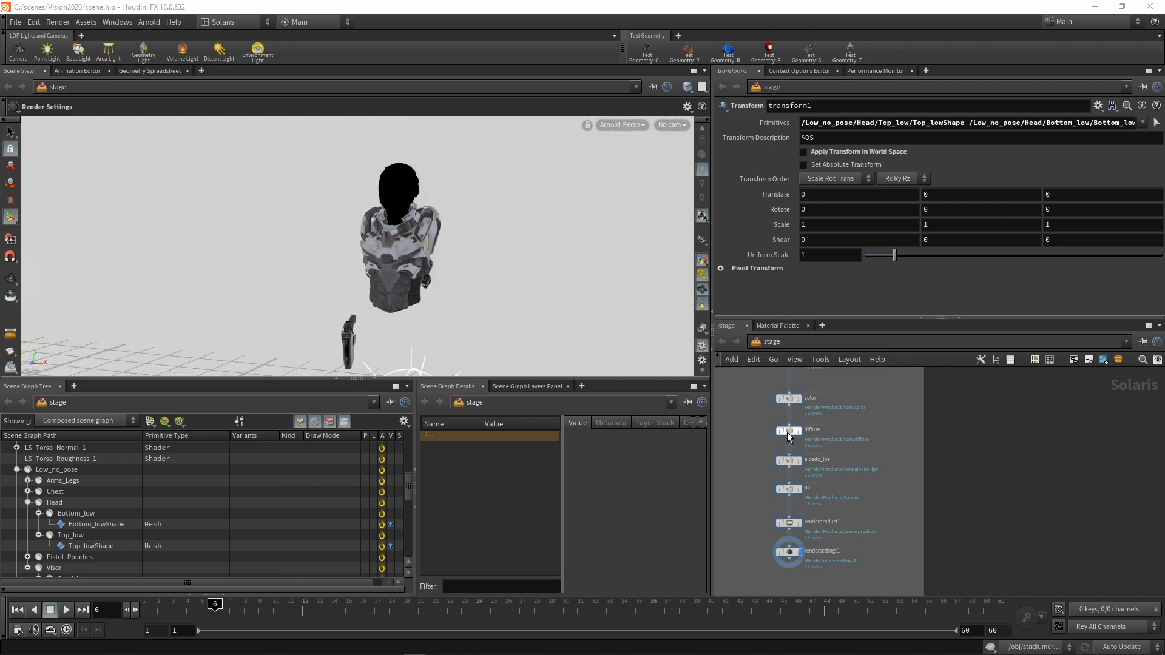
# Step: Open the albedo_lpe render var's parameters and show the uv render output in the viewport
pyautogui.click(792, 459)
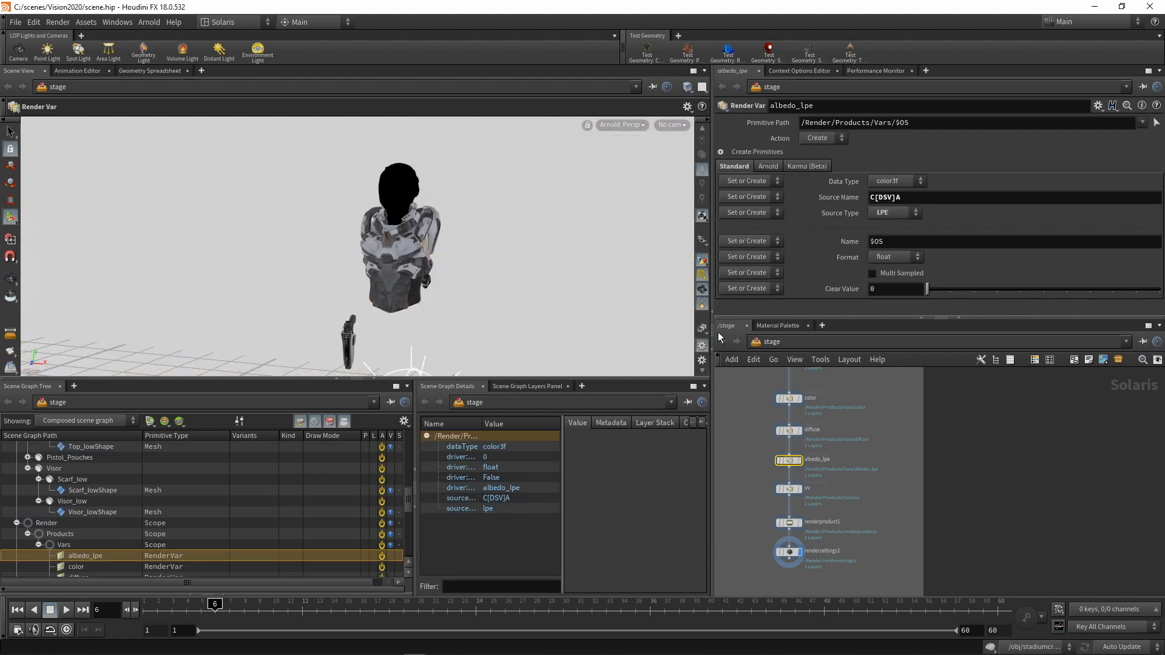
pyautogui.click(702, 328)
pyautogui.click(717, 366)
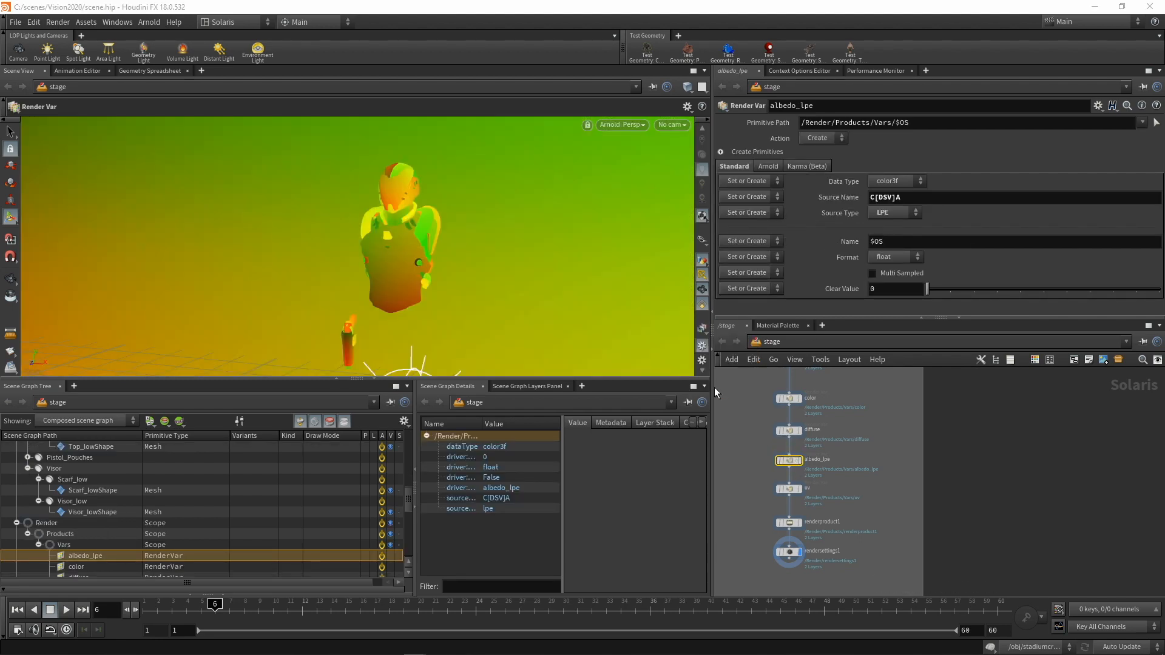
# Step: Show the diffuse render output and set the diffuse render var's source name to specular_direct
pyautogui.click(703, 330)
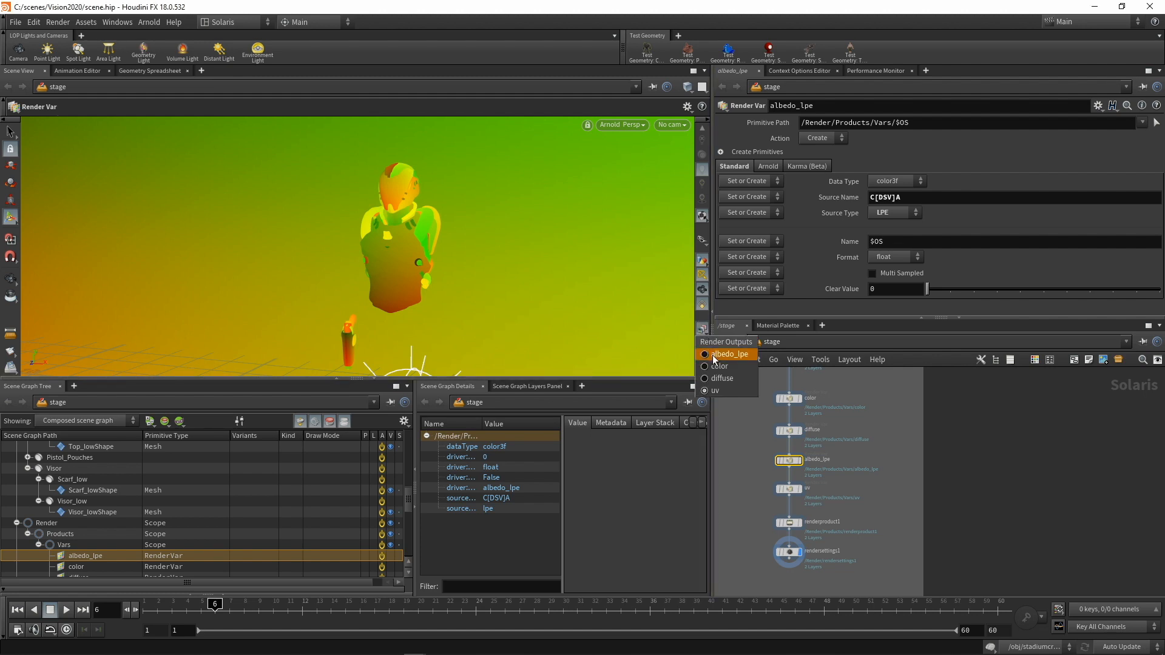
pyautogui.click(719, 378)
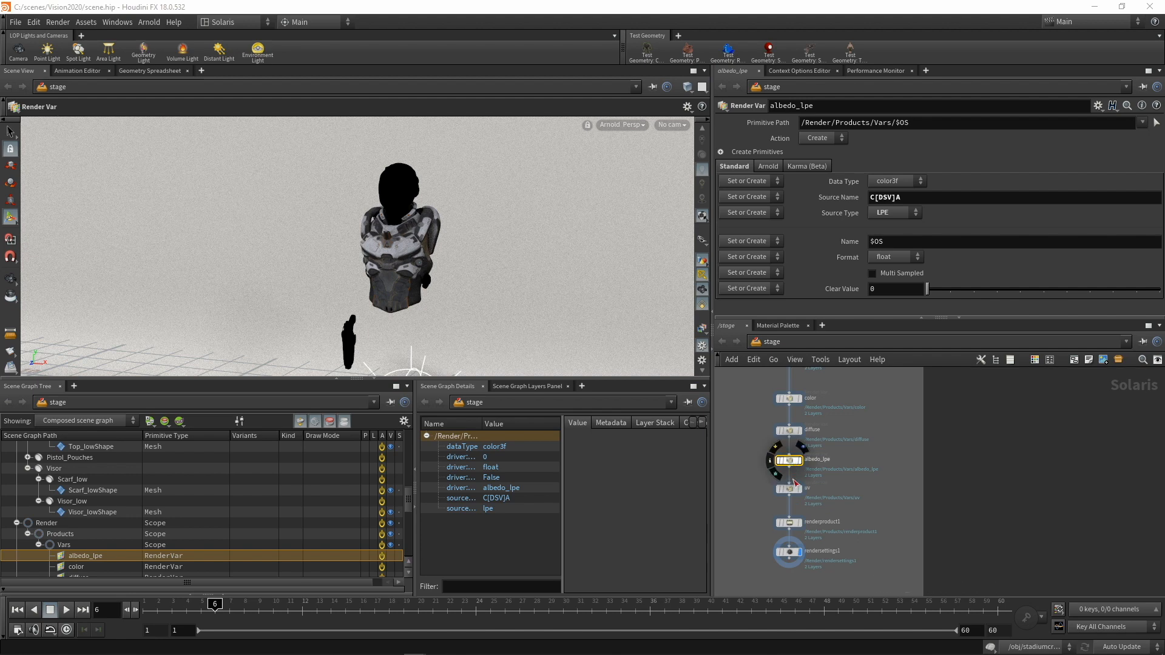
pyautogui.click(790, 433)
pyautogui.moveTo(900, 198); pyautogui.dragTo(870, 198)
pyautogui.write('specular')
pyautogui.press('Return')
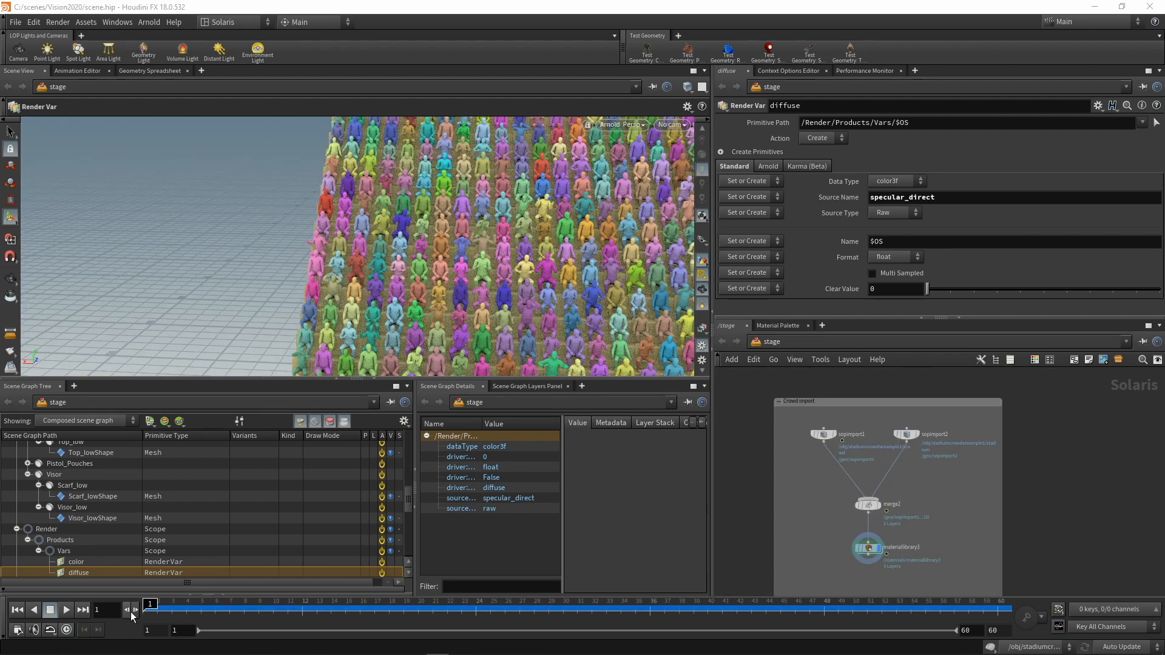
# Step: Step through the crowd import animation at frames 15, 30 and 47, and close to the timeline's end
pyautogui.click(344, 611)
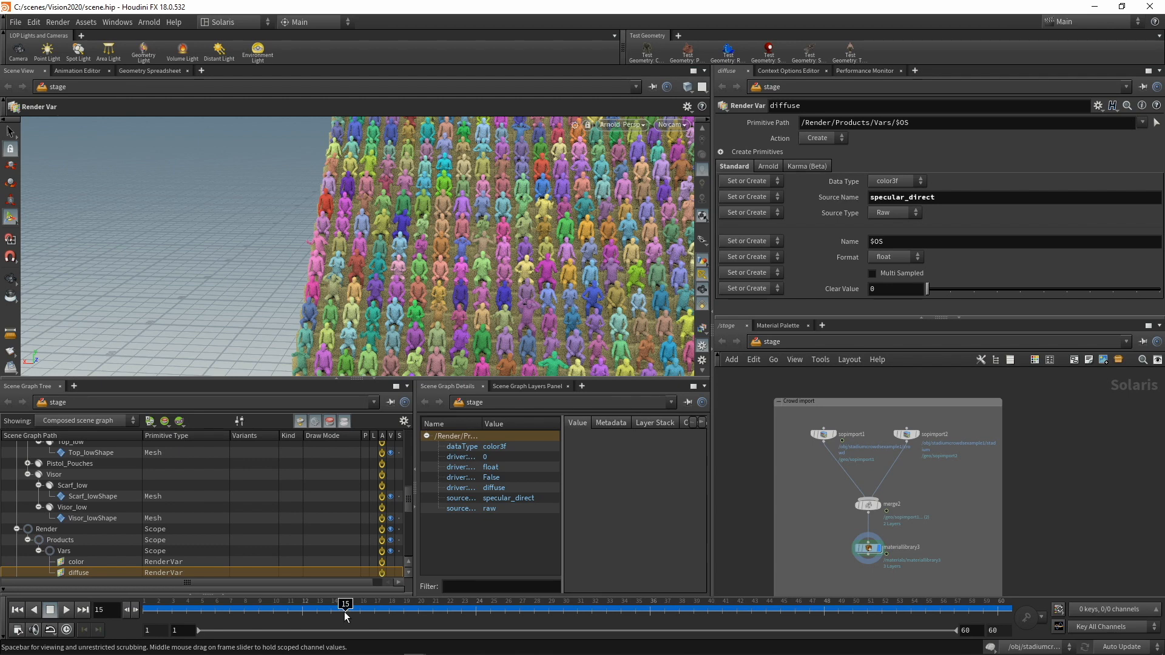
pyautogui.click(567, 614)
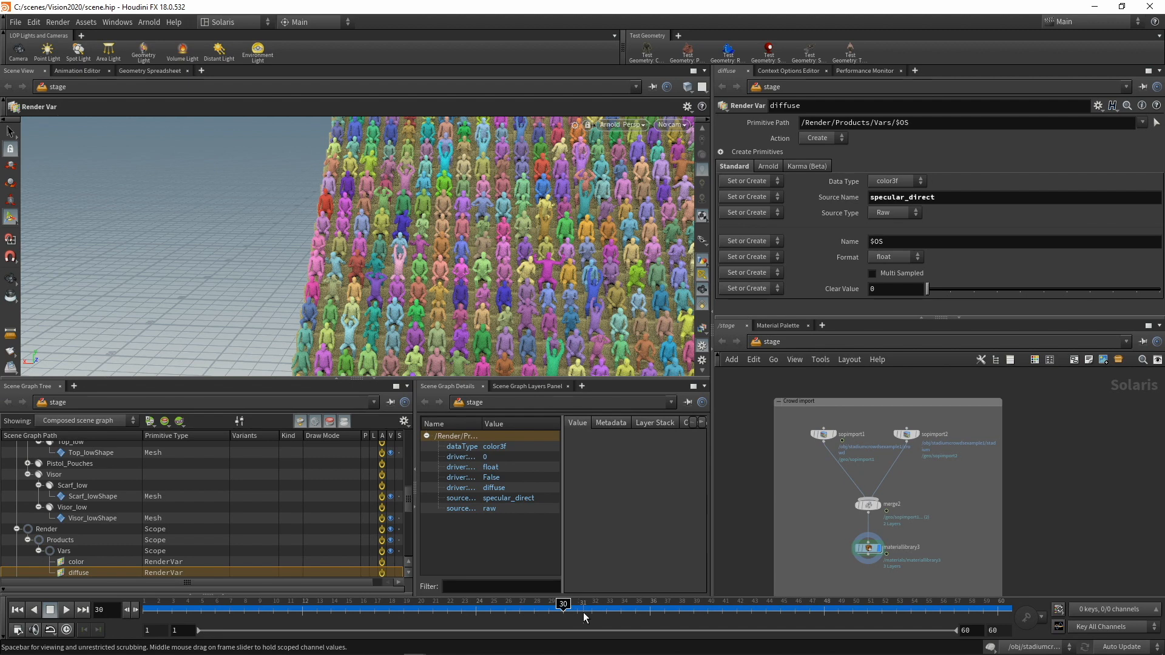
pyautogui.click(805, 611)
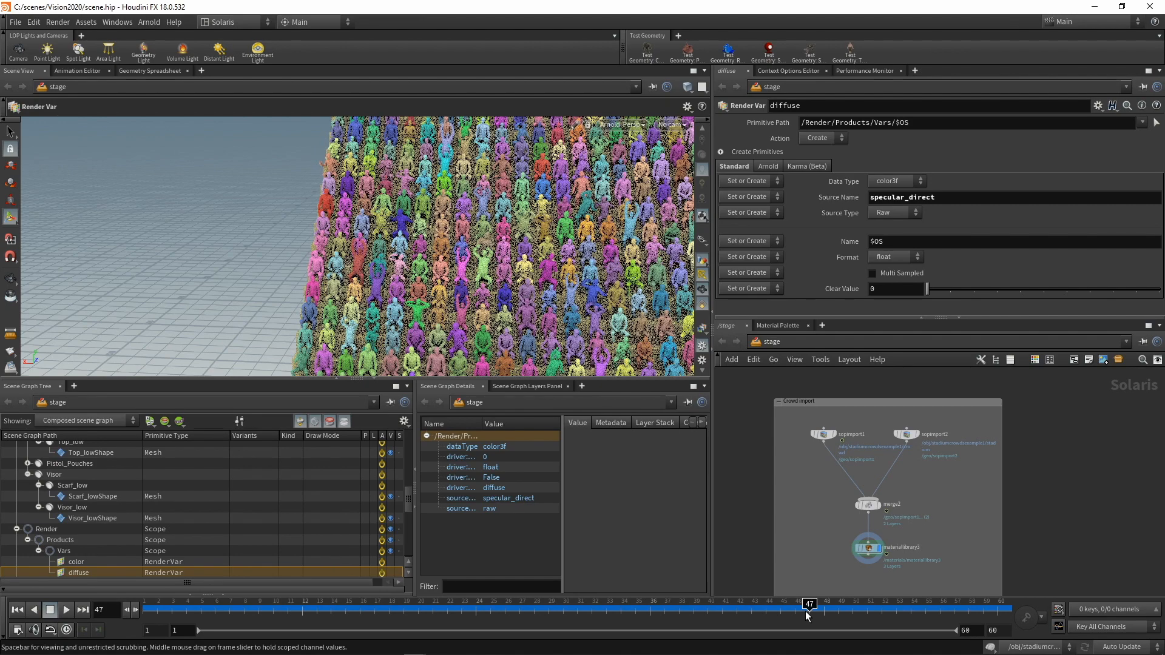
pyautogui.click(932, 610)
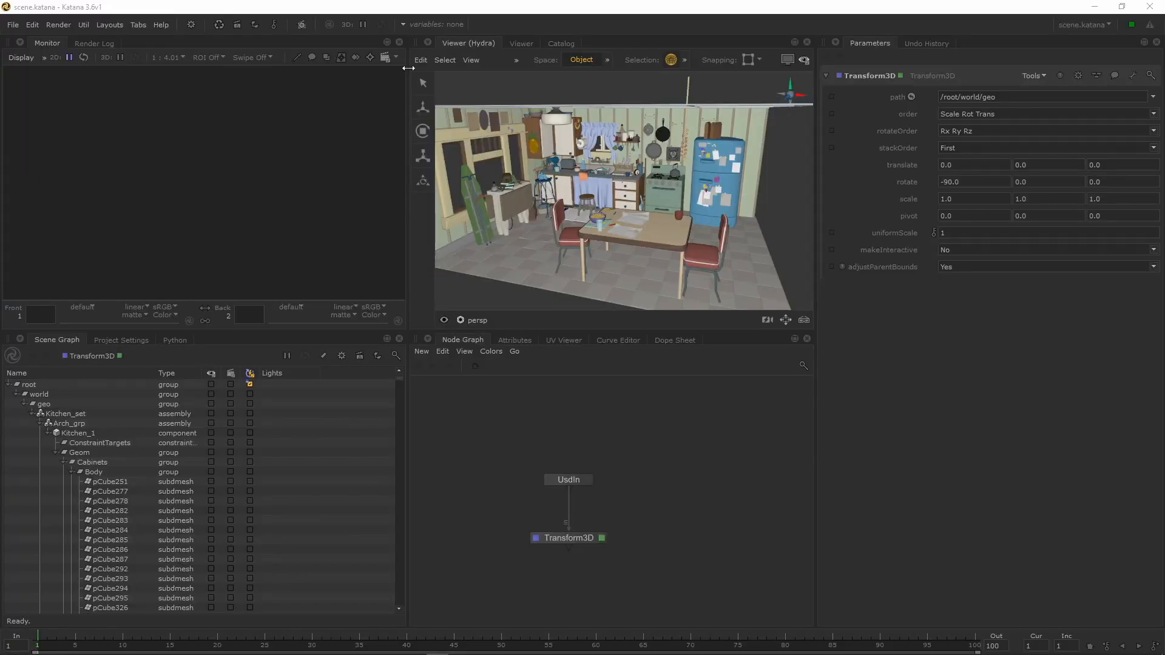
# Step: Switch to Katana, render the kitchen with Arnold in the Hydra viewer, and orbit around the set
pyautogui.click(471, 59)
pyautogui.click(603, 320)
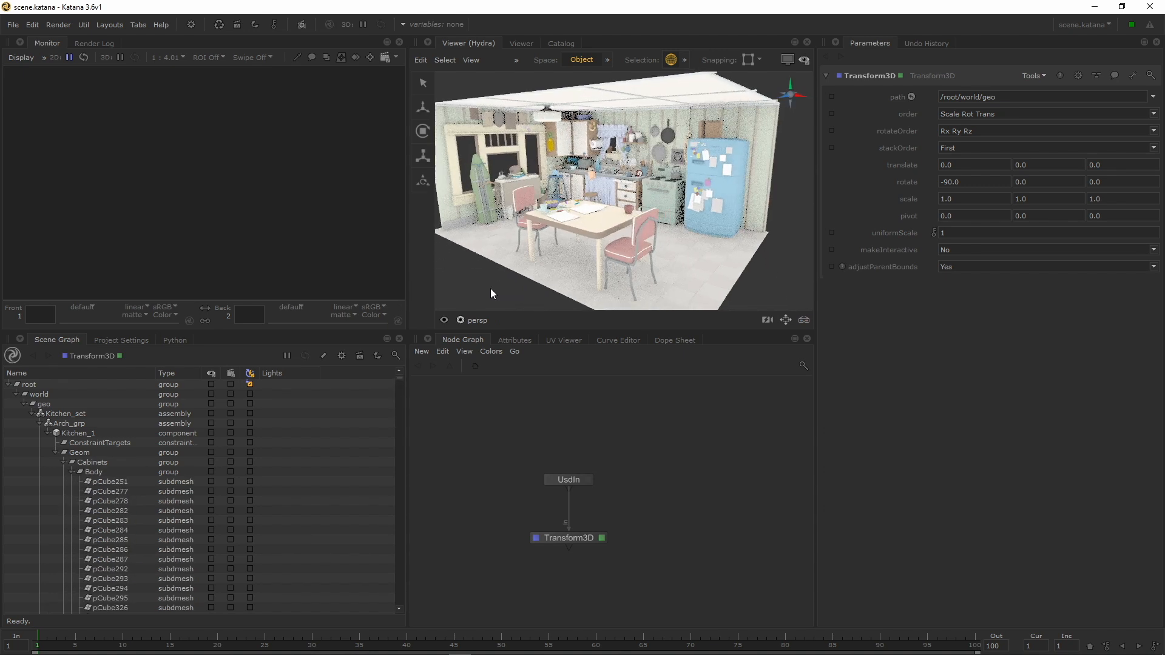
pyautogui.moveTo(495, 275)
pyautogui.keyDown('alt'); pyautogui.mouseDown()
pyautogui.moveTo(516, 275)
pyautogui.moveTo(520, 255)
pyautogui.moveTo(502, 266)
pyautogui.mouseUp(); pyautogui.keyUp('alt')
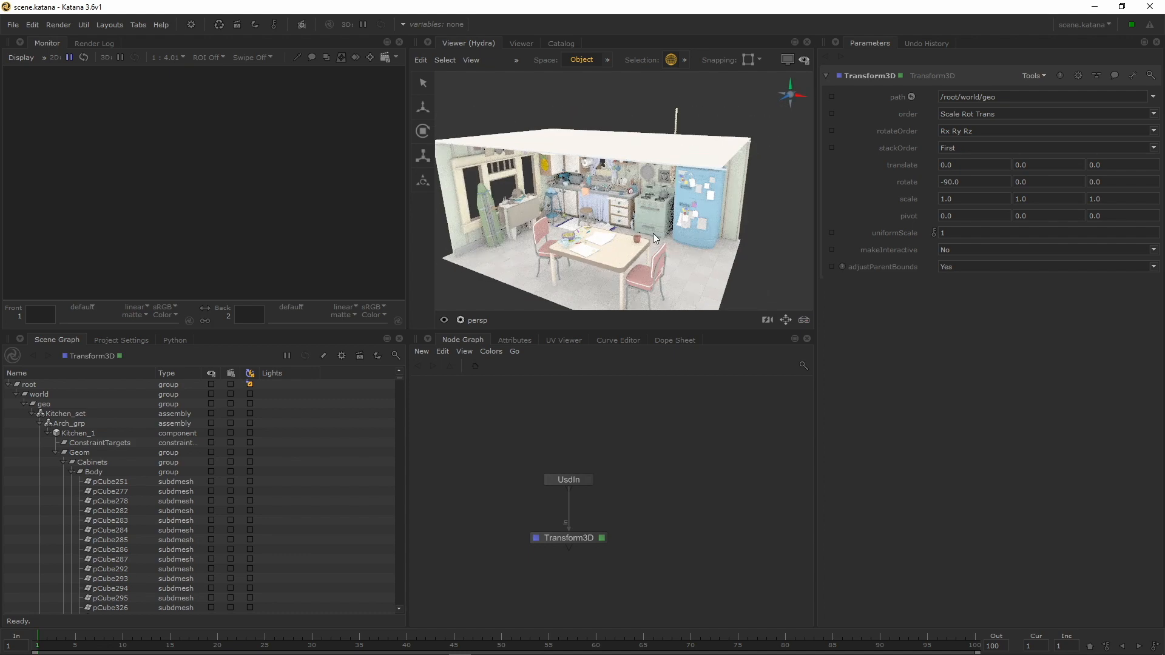
pyautogui.keyDown('alt'); pyautogui.moveTo(722, 264); pyautogui.dragTo(723, 242); pyautogui.keyUp('alt')
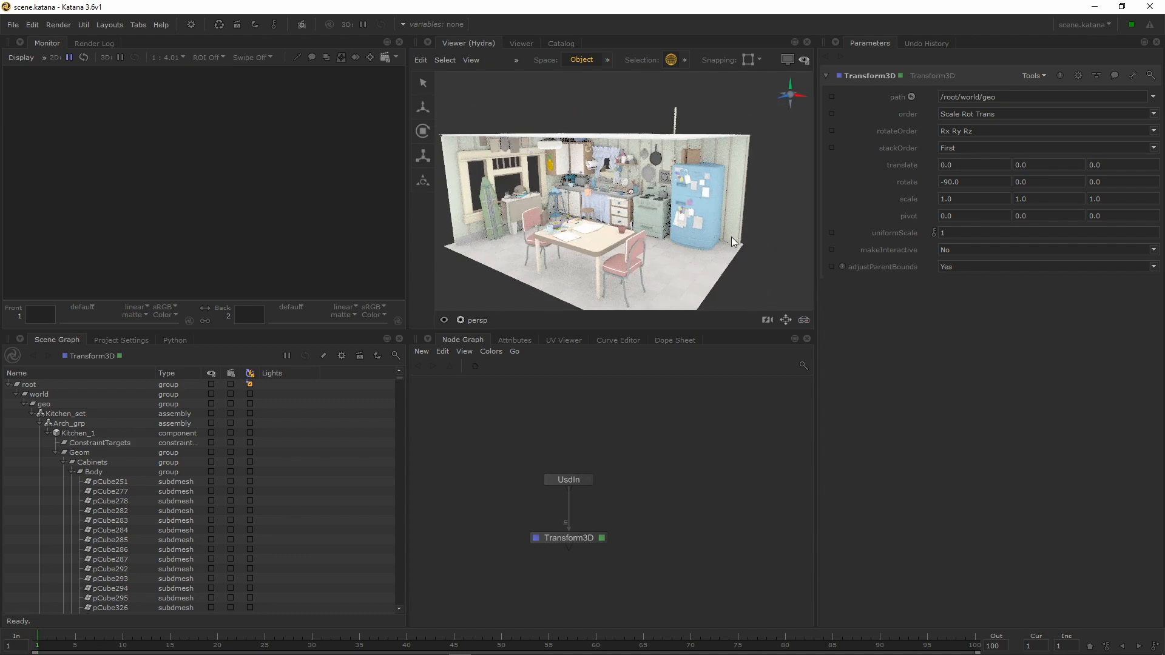
# Step: Turn on the Hydra viewer's monitor layer and try selecting kitchen meshes around the table in a closer view
pyautogui.click(788, 60)
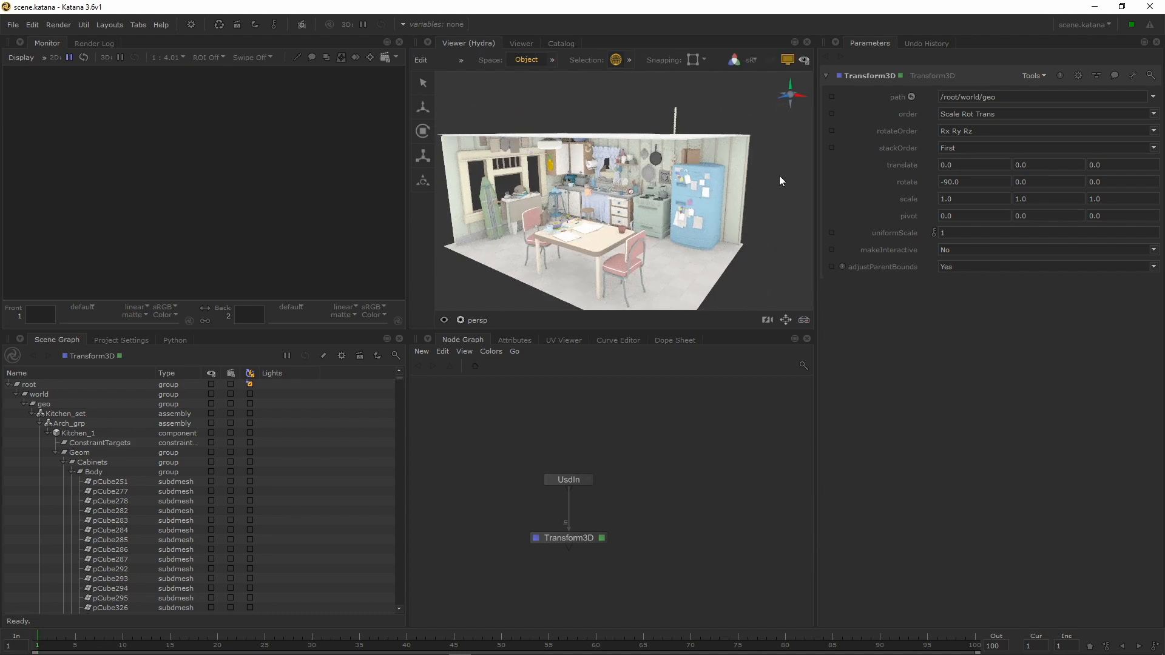
pyautogui.moveTo(778, 179); pyautogui.dragTo(586, 201)
pyautogui.keyDown('alt'); pyautogui.moveTo(560, 230); pyautogui.dragTo(694, 236, button='right'); pyautogui.keyUp('alt')
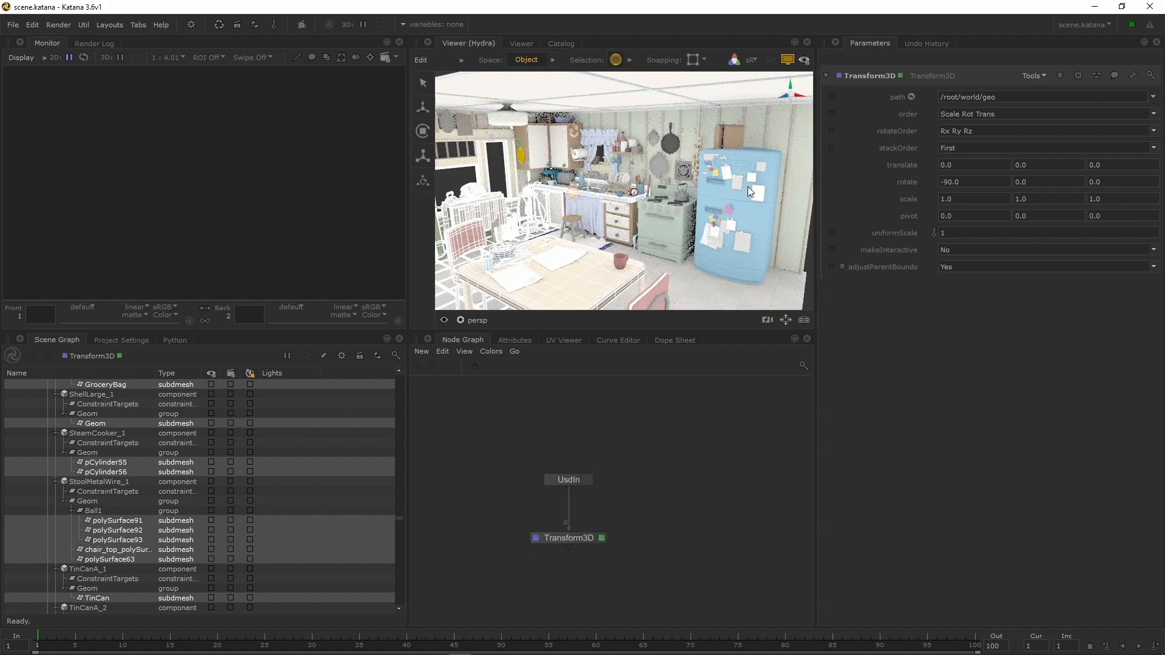
pyautogui.click(748, 187)
pyautogui.click(807, 253)
# Step: Look around the kitchen in the Hydra viewer and try the Translate manipulator on selected objects
pyautogui.keyDown('alt'); pyautogui.moveTo(777, 252); pyautogui.dragTo(638, 235); pyautogui.keyUp('alt')
pyautogui.click(625, 230)
pyautogui.keyDown('alt'); pyautogui.moveTo(659, 236); pyautogui.dragTo(707, 237, button='right'); pyautogui.keyUp('alt')
pyautogui.keyDown('alt'); pyautogui.moveTo(707, 238); pyautogui.dragTo(676, 212); pyautogui.keyUp('alt')
pyautogui.keyDown('alt'); pyautogui.moveTo(636, 238); pyautogui.dragTo(598, 249, button='right'); pyautogui.keyUp('alt')
pyautogui.keyDown('alt'); pyautogui.moveTo(594, 247); pyautogui.dragTo(616, 224); pyautogui.keyUp('alt')
pyautogui.press('w')
pyautogui.keyDown('alt'); pyautogui.moveTo(712, 227); pyautogui.dragTo(619, 215, button='right'); pyautogui.keyUp('alt')
pyautogui.click(734, 187)
pyautogui.keyDown('alt'); pyautogui.moveTo(734, 187); pyautogui.dragTo(556, 288); pyautogui.keyUp('alt')
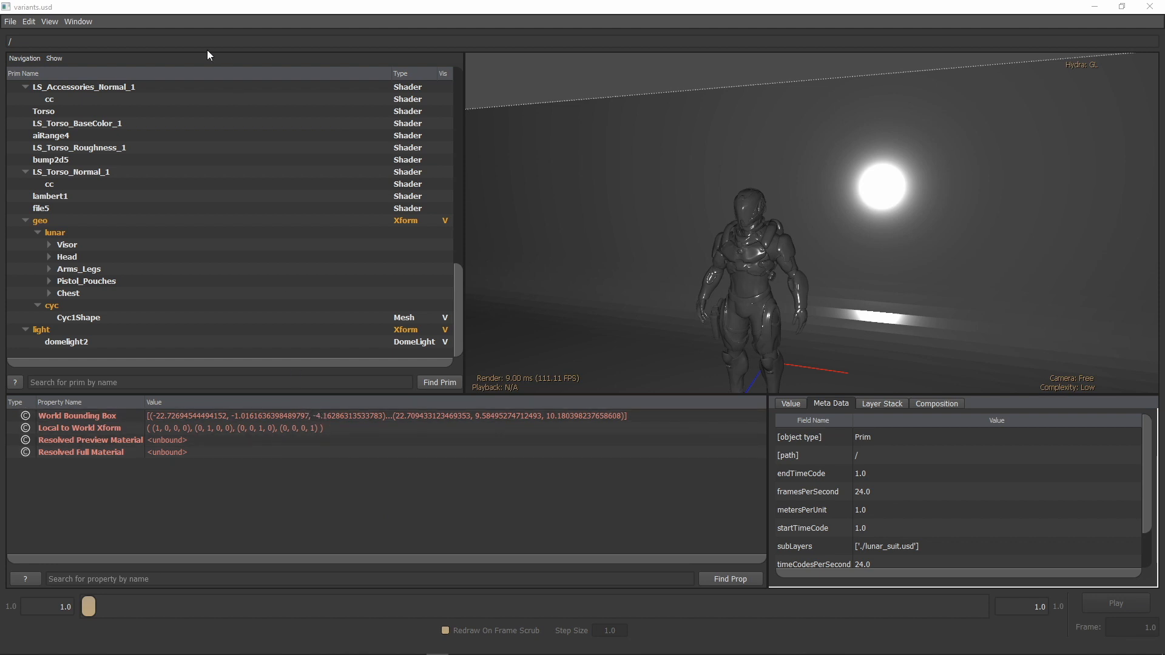
# Step: Switch to usdview with variants.usd open and set the Hydra renderer to Arnold
pyautogui.click(49, 21)
pyautogui.moveTo(63, 47)
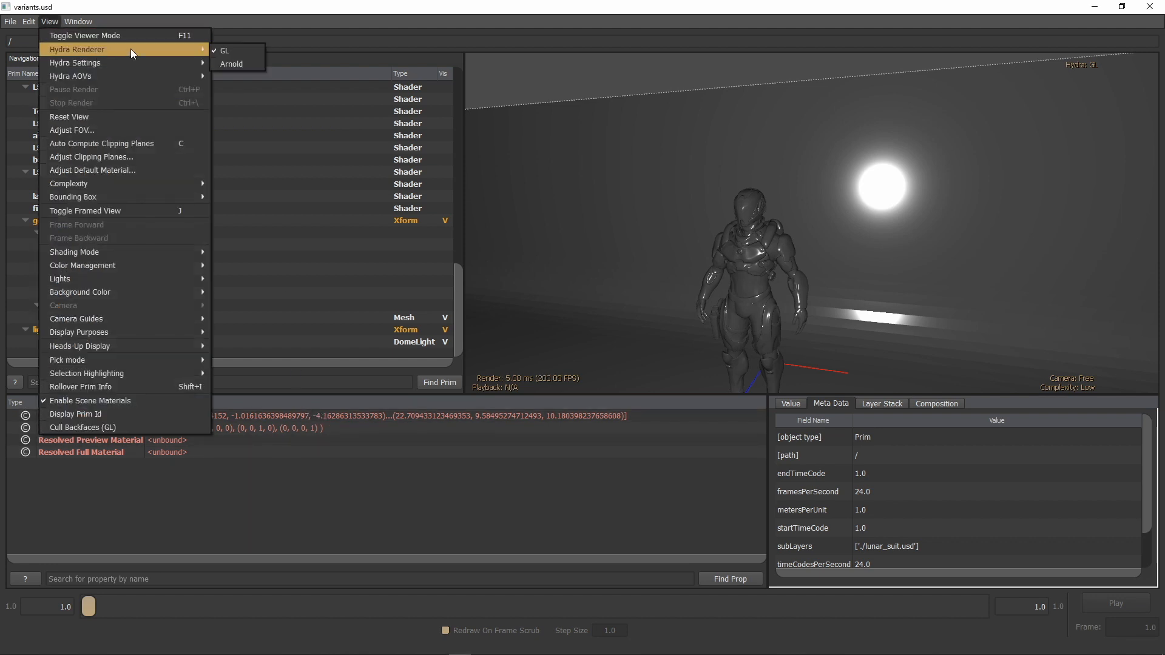
pyautogui.click(230, 64)
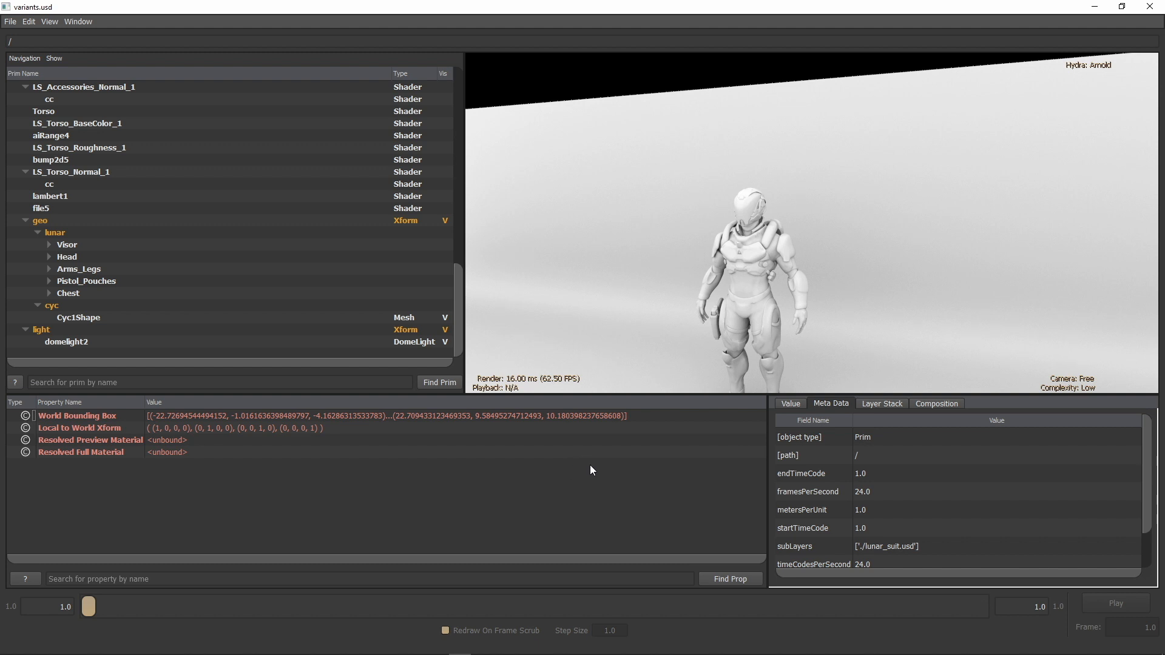
# Step: Select the geo prim and set its shader variant to final
pyautogui.click(52, 221)
pyautogui.click(553, 96)
pyautogui.click(112, 221)
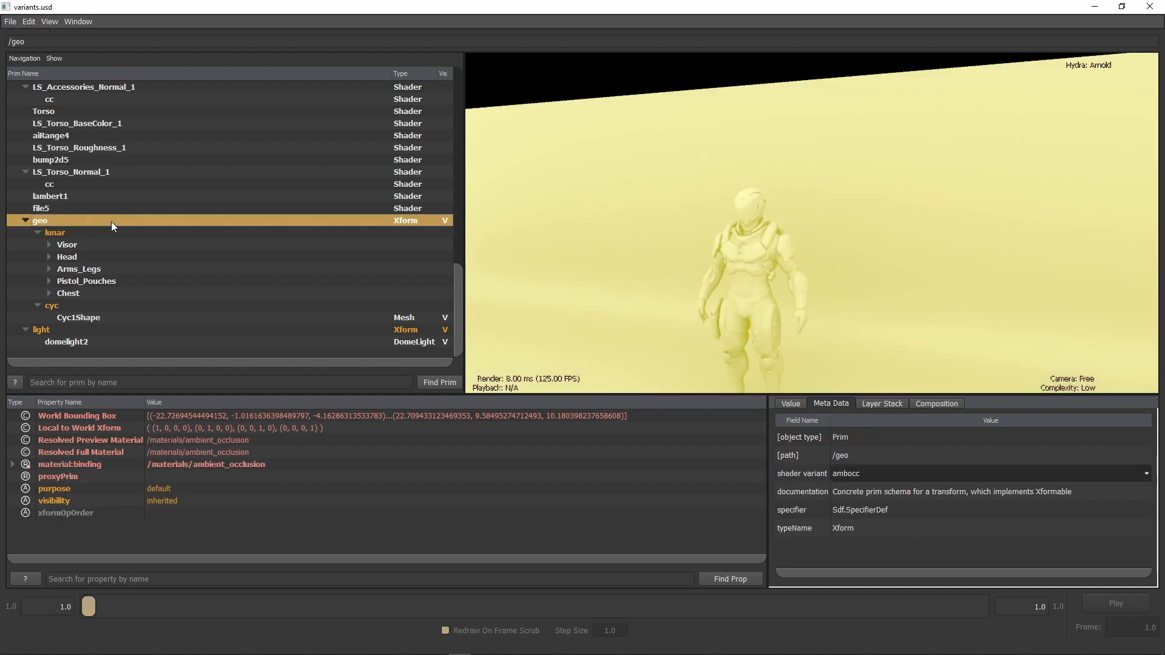
pyautogui.click(886, 479)
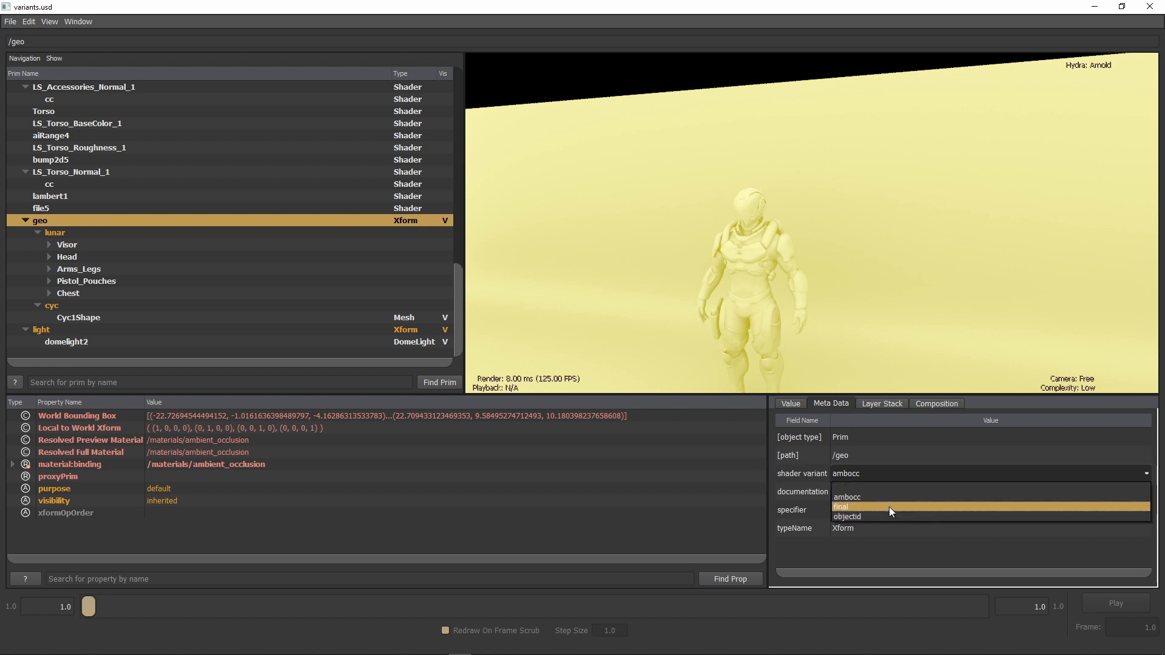
pyautogui.click(889, 507)
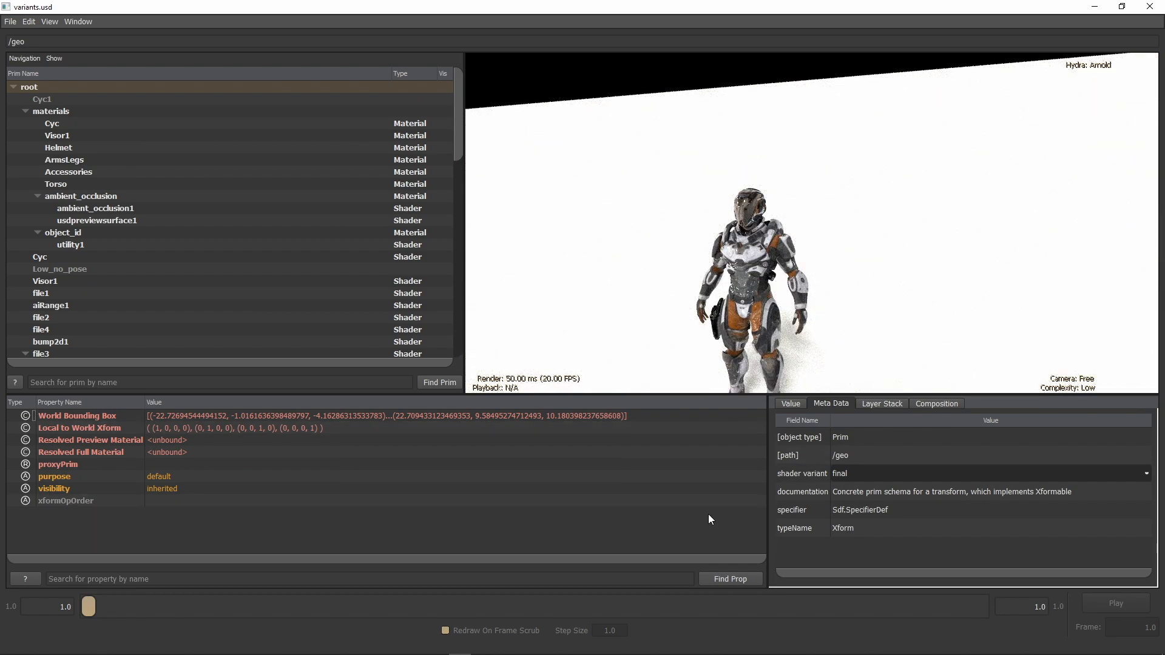
# Step: Try the objectid shader variant on the geo prim, and return it to final
pyautogui.click(966, 472)
pyautogui.click(934, 514)
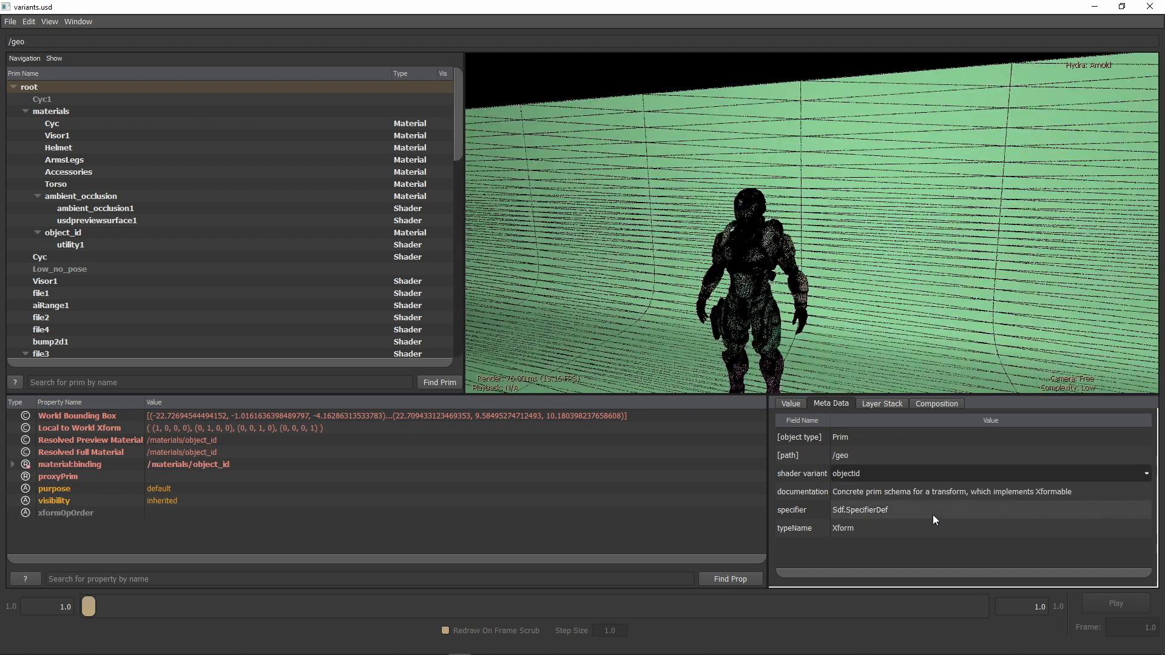
pyautogui.click(876, 471)
pyautogui.click(863, 507)
# Step: Select the light prim, try another light variant, and set the light variant back to dome
pyautogui.scroll(-15, 133, 278)
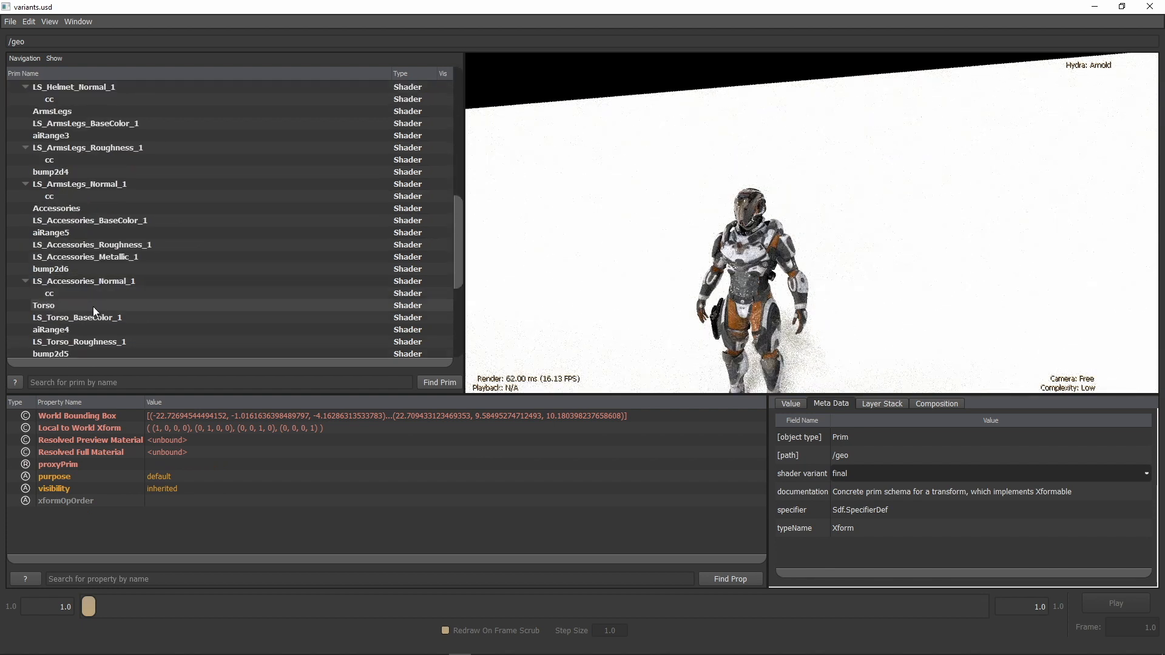
pyautogui.scroll(-1, 86, 303)
pyautogui.click(42, 329)
pyautogui.click(891, 472)
pyautogui.click(868, 497)
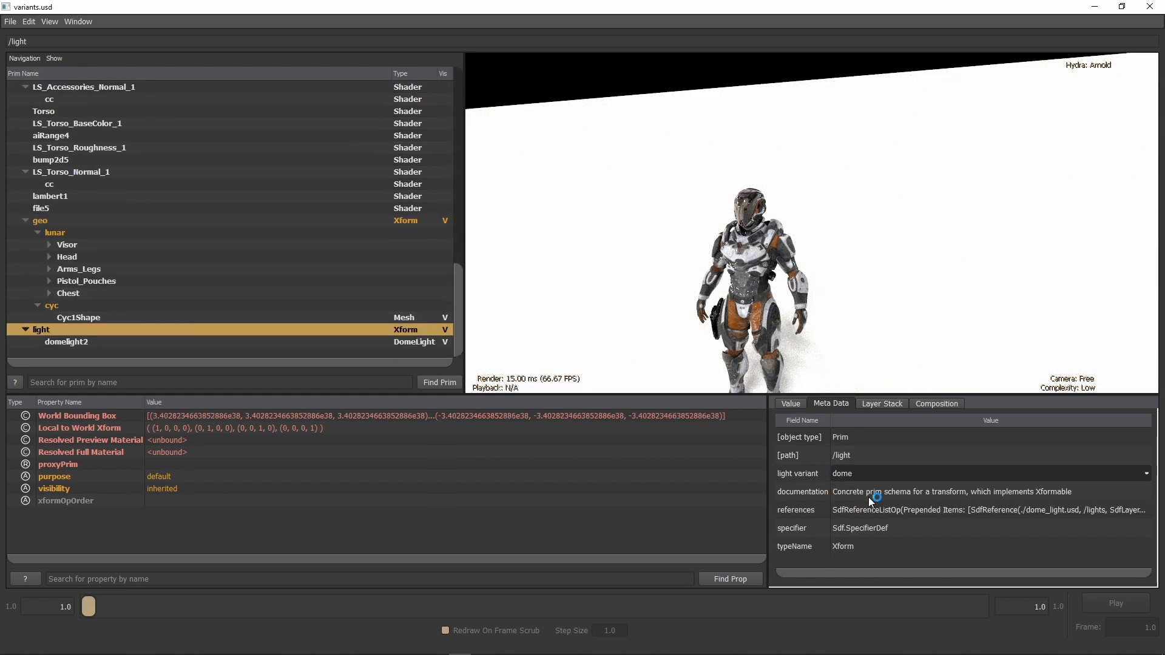
pyautogui.click(866, 474)
pyautogui.click(869, 507)
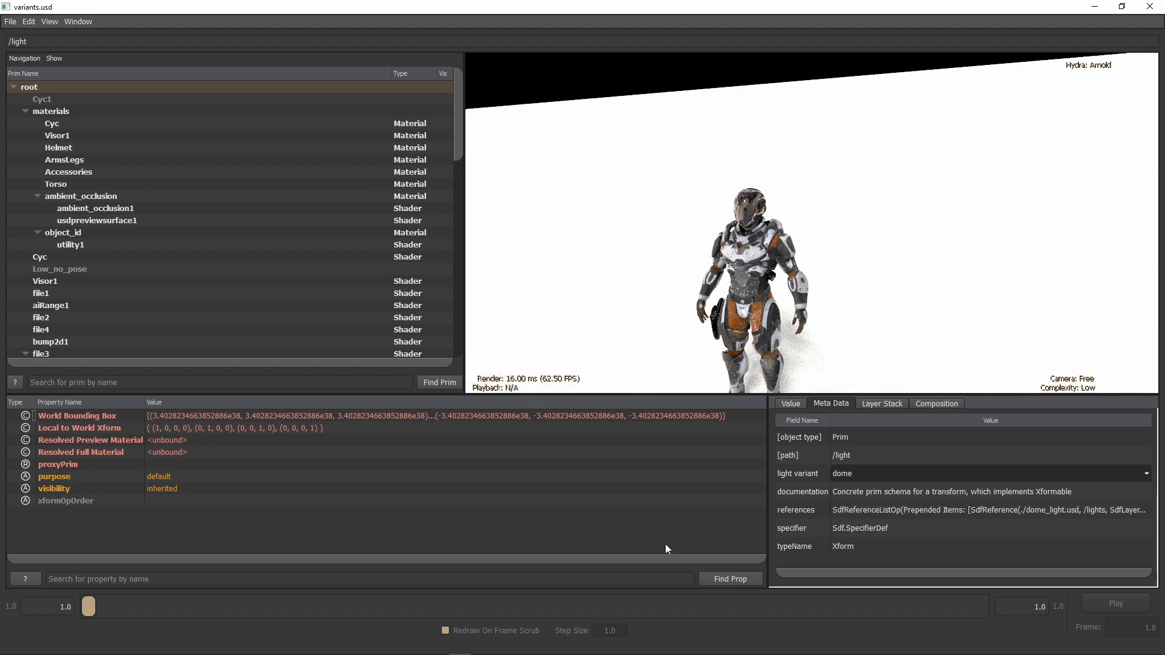
# Step: Examine the light prim's value, metadata, layer stack and composition arcs
pyautogui.click(796, 407)
pyautogui.click(830, 404)
pyautogui.click(882, 404)
pyautogui.click(927, 405)
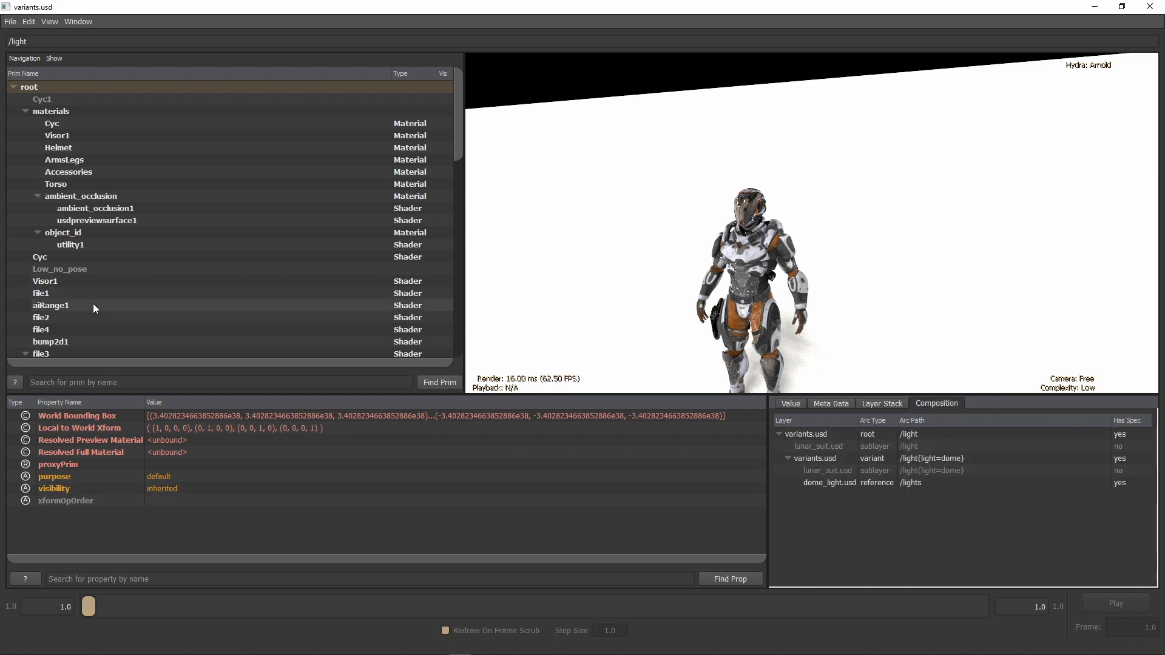
pyautogui.scroll(-10, 93, 303)
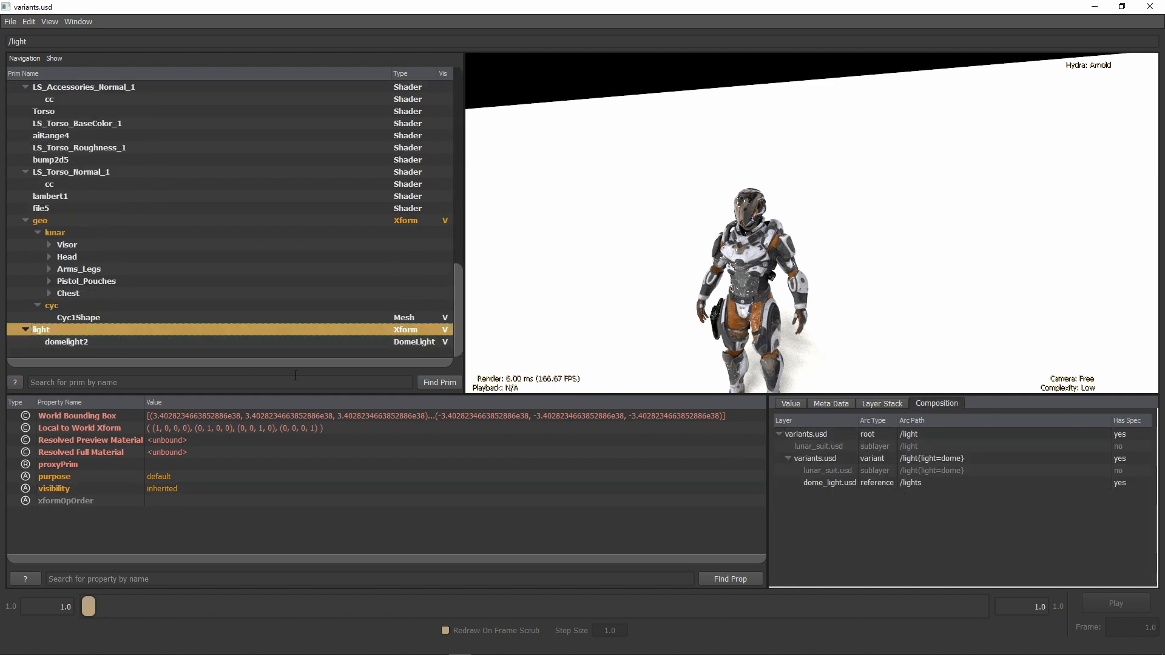
pyautogui.click(824, 545)
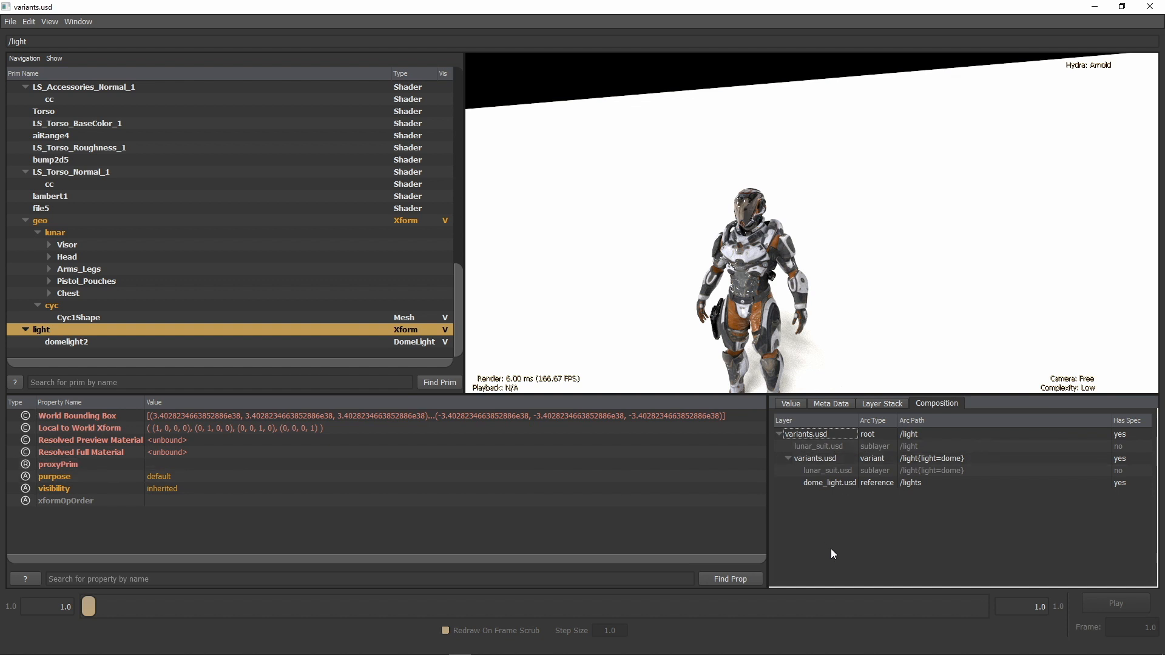